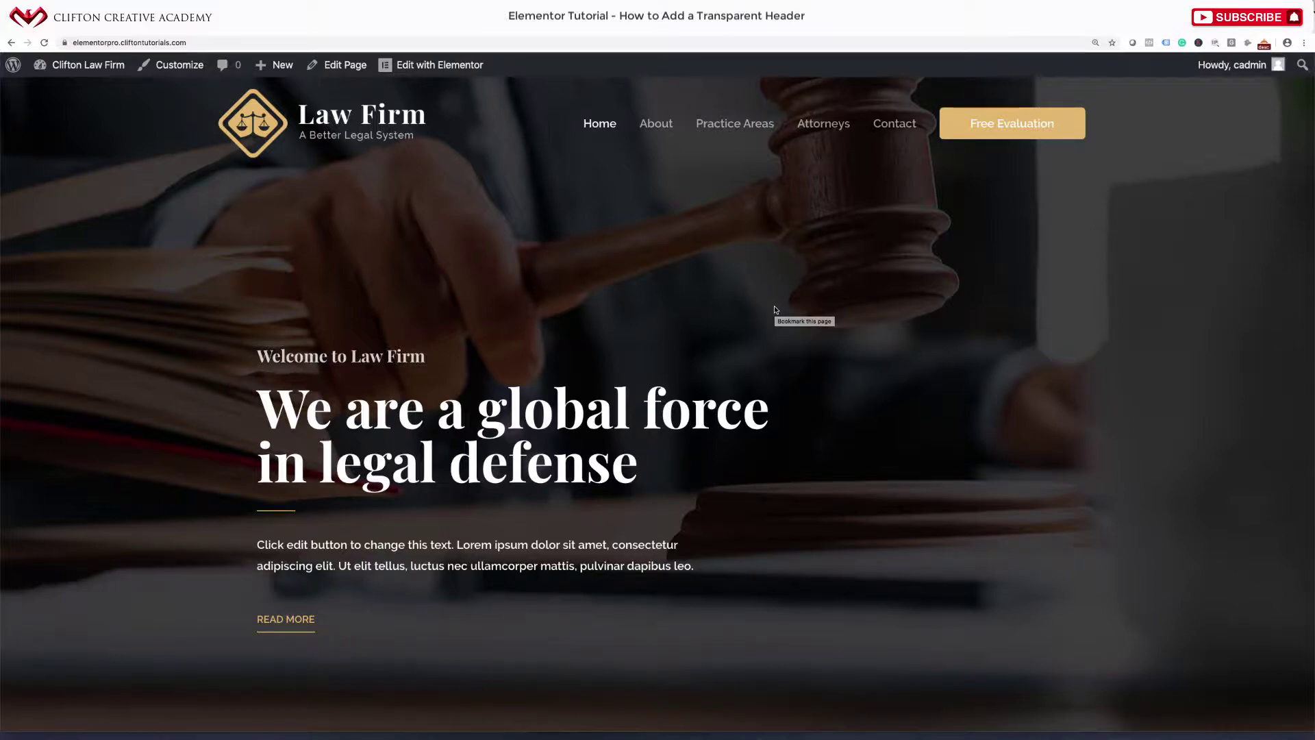
Step: Open the Customizer's Header > Transparent Header panel, look through its options, and exit unchanged
scroll(775, 309, "down", 1)
scroll(775, 309, "up", 1)
scroll(700, 363, "down", 12)
scroll(702, 360, "down", 15)
scroll(701, 360, "up", 6)
scroll(703, 365, "up", 20)
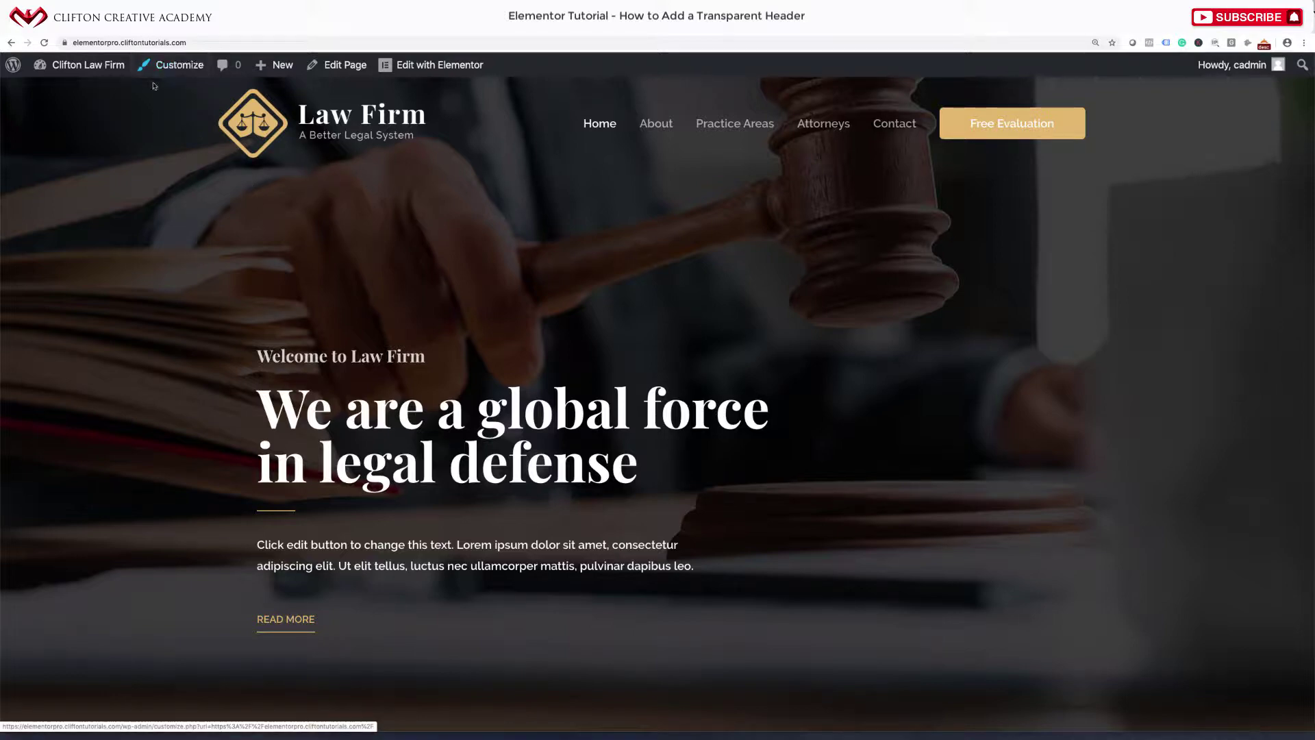
left_click(187, 66)
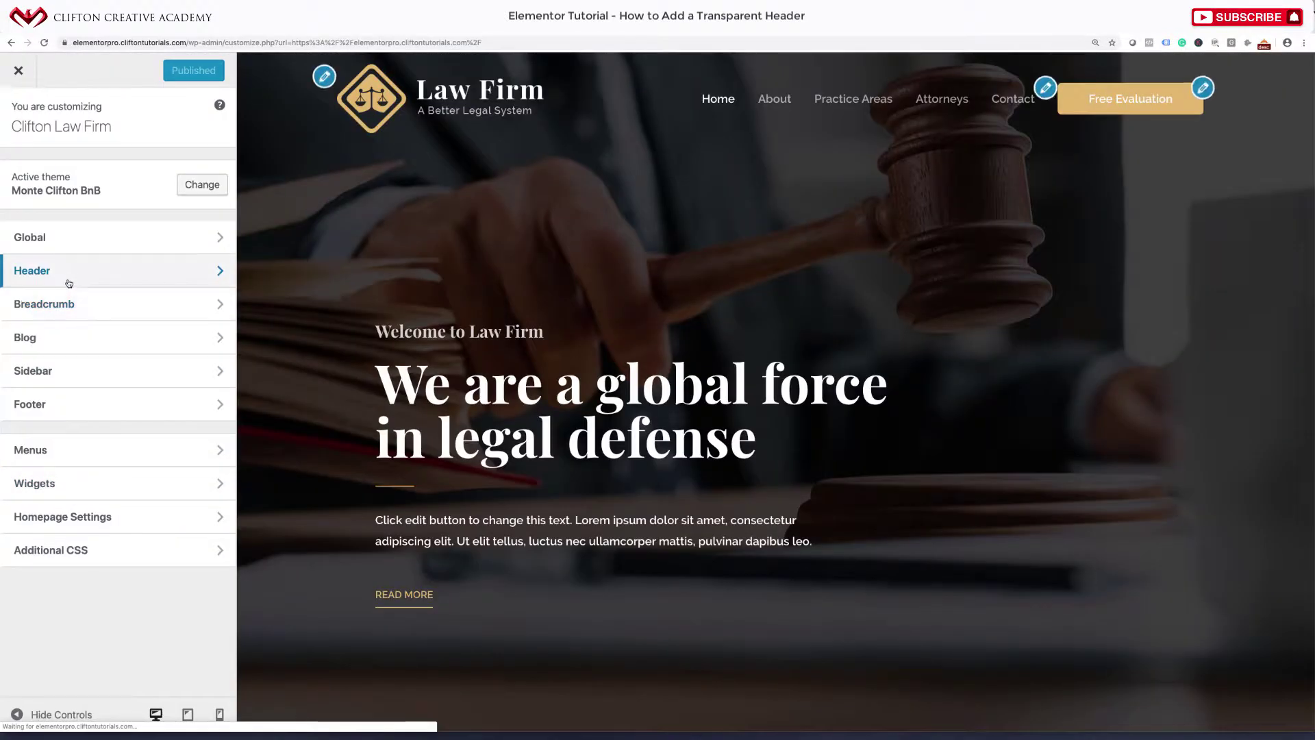
left_click(69, 283)
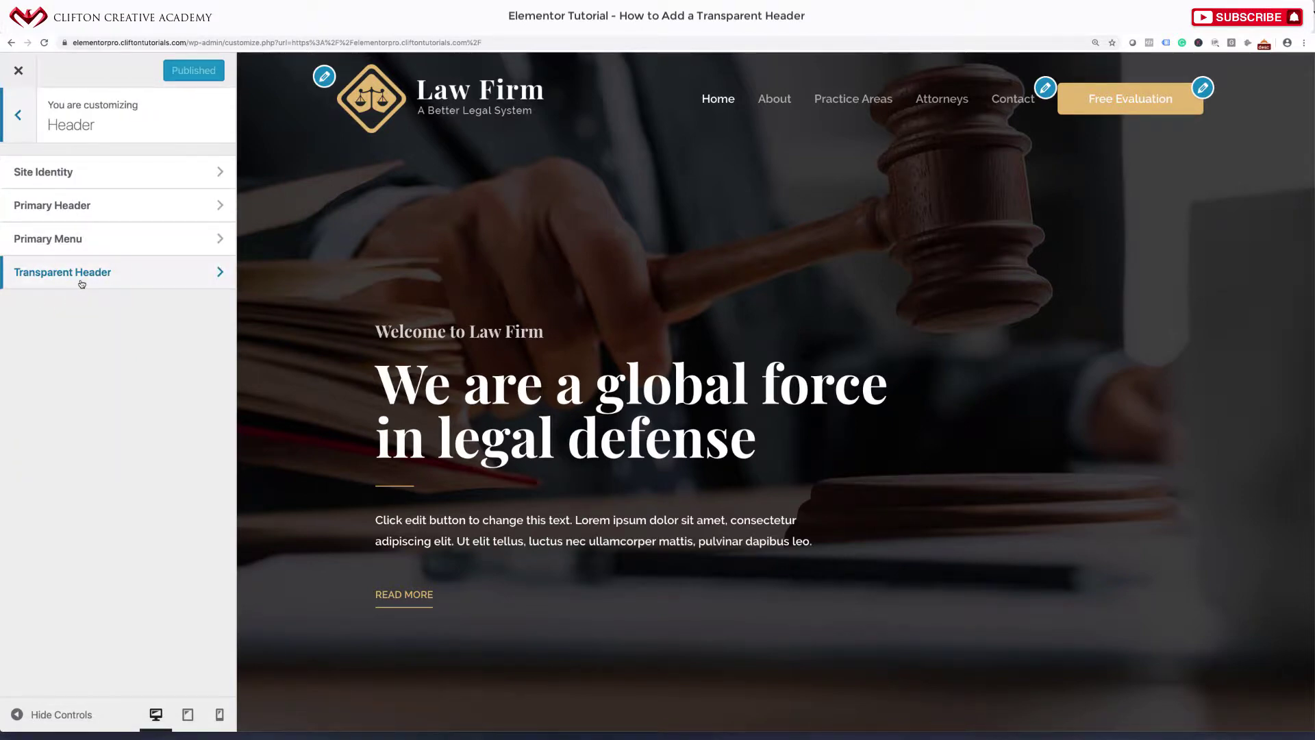
left_click(80, 279)
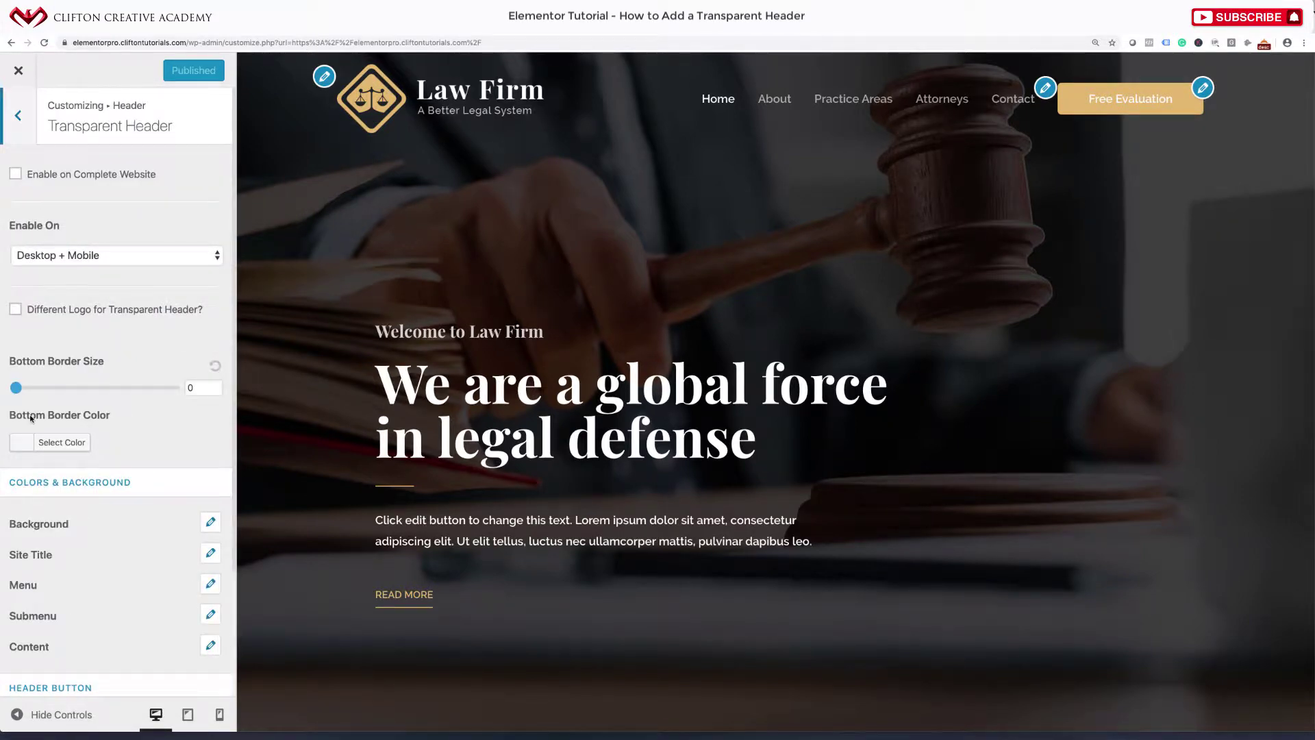
scroll(31, 414, "down", 3)
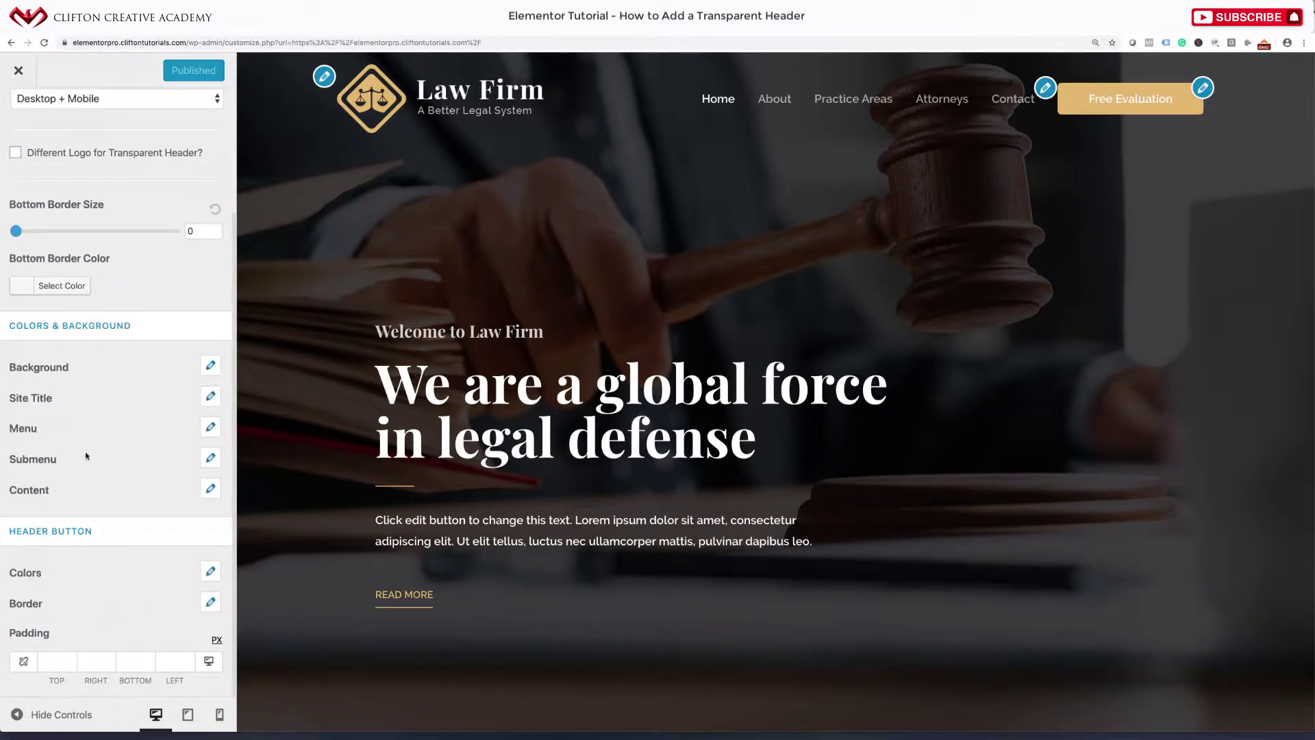
scroll(88, 455, "up", 3)
left_click(21, 72)
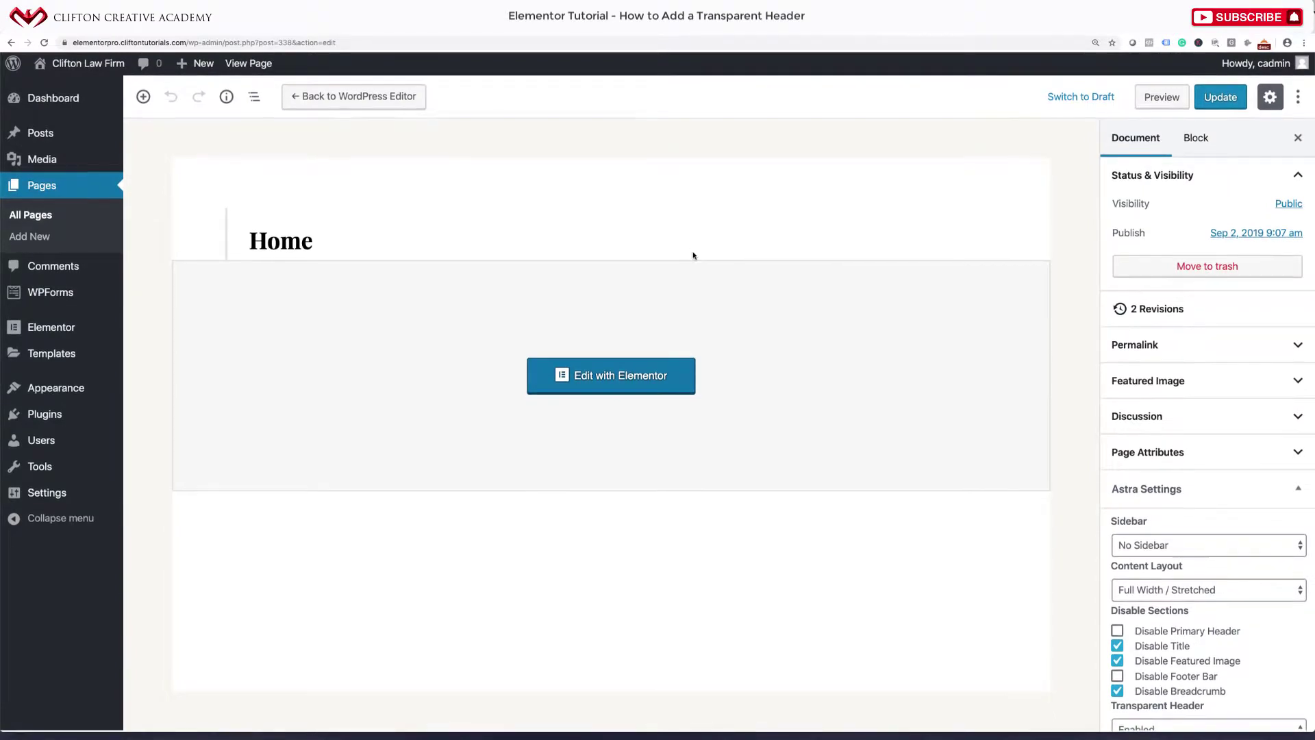
Step: Set the Home page's Astra Transparent Header option to Disabled and update the page
scroll(1259, 478, "down", 1)
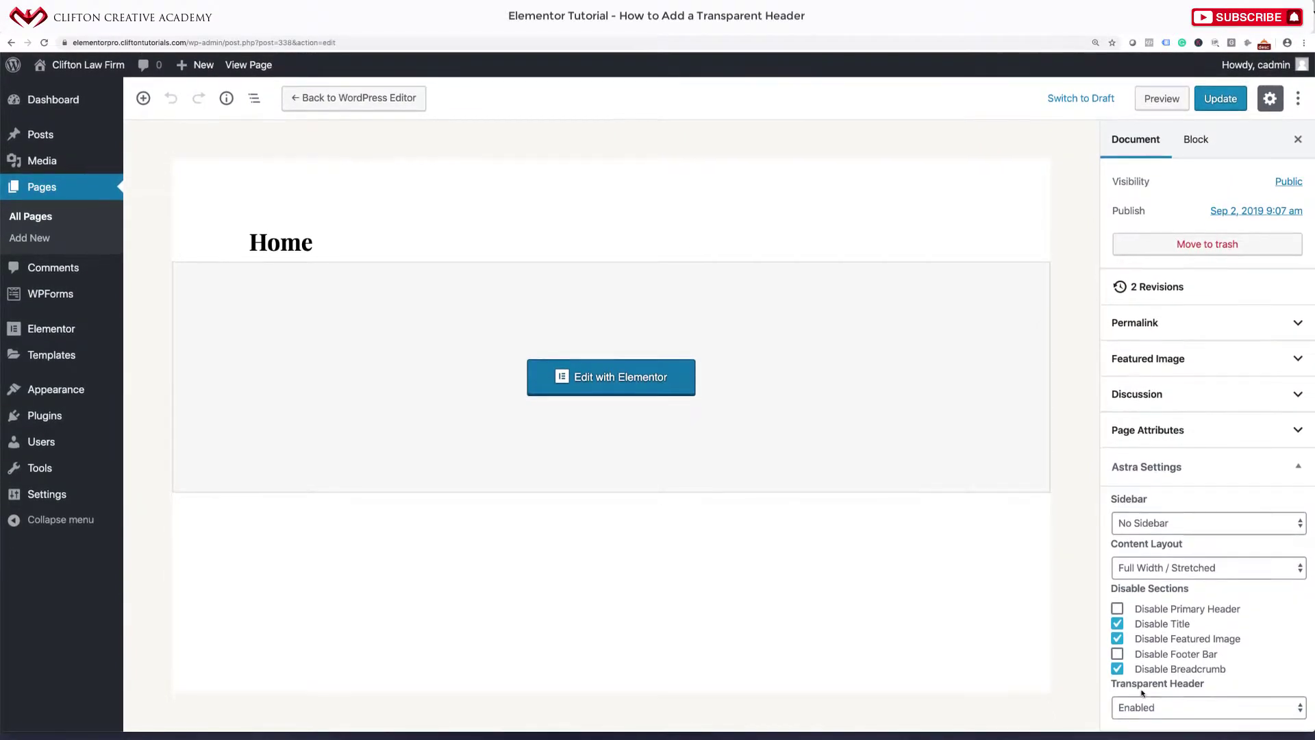
left_click(1159, 710)
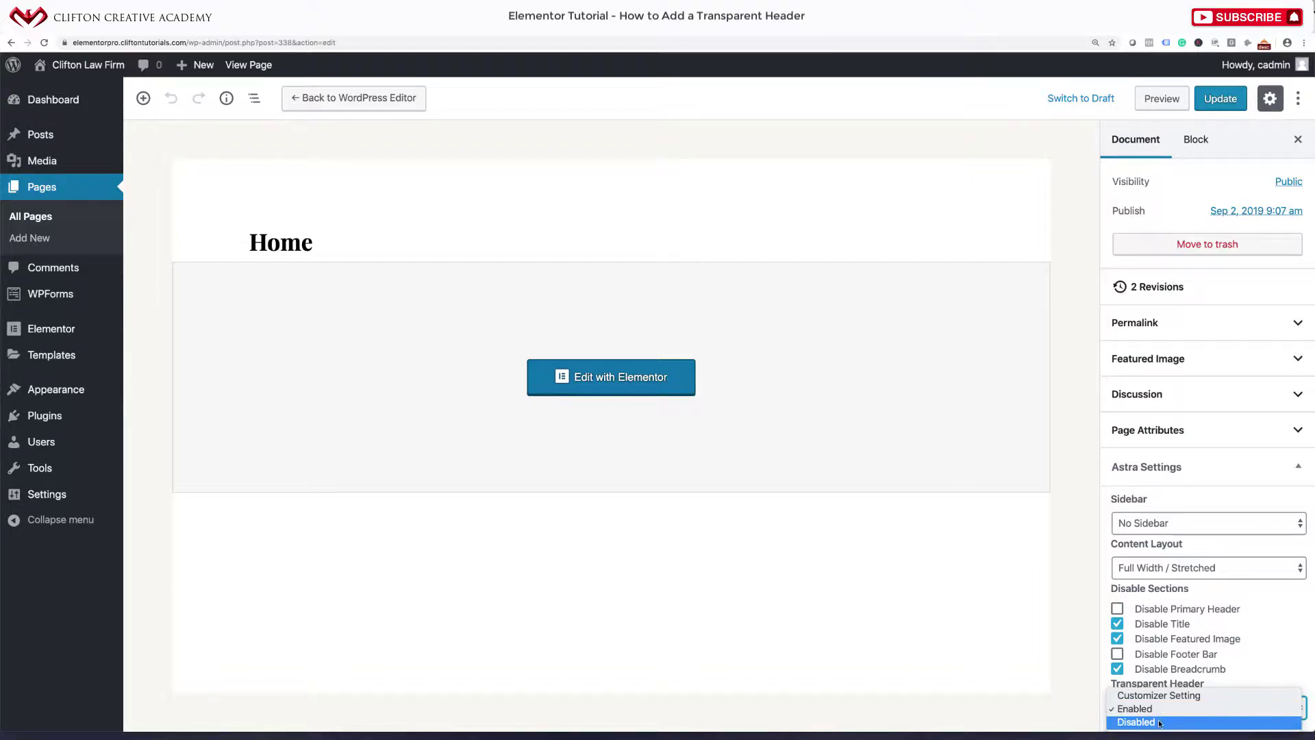
left_click(1160, 724)
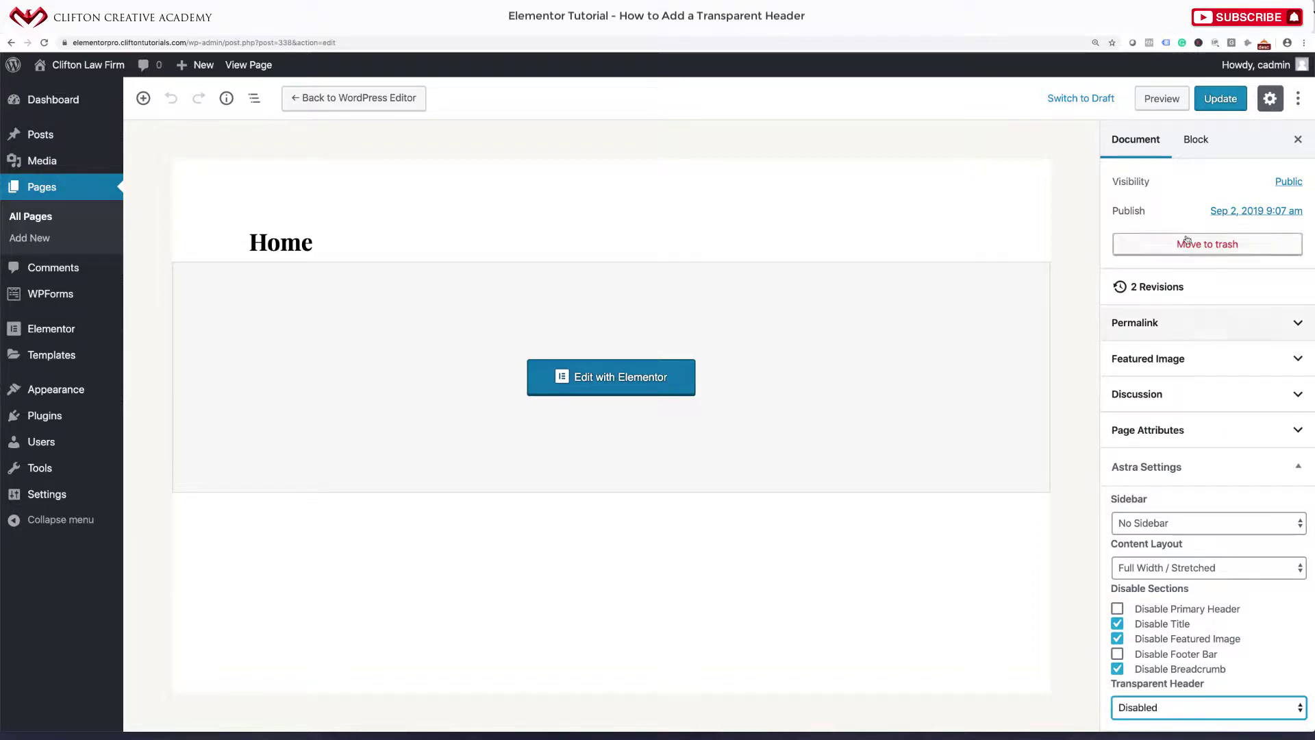
left_click(1220, 99)
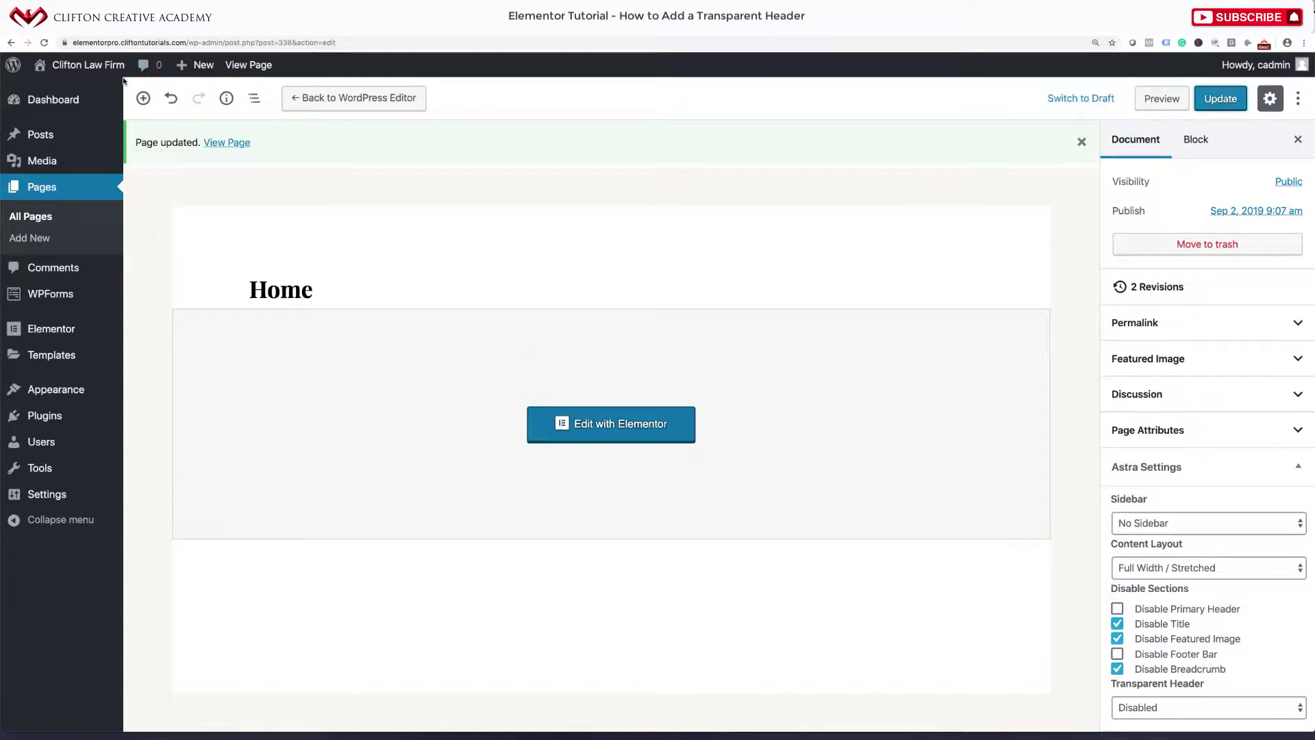
Step: View the live Home page and scroll down and up to check the solid white header
left_click(261, 68)
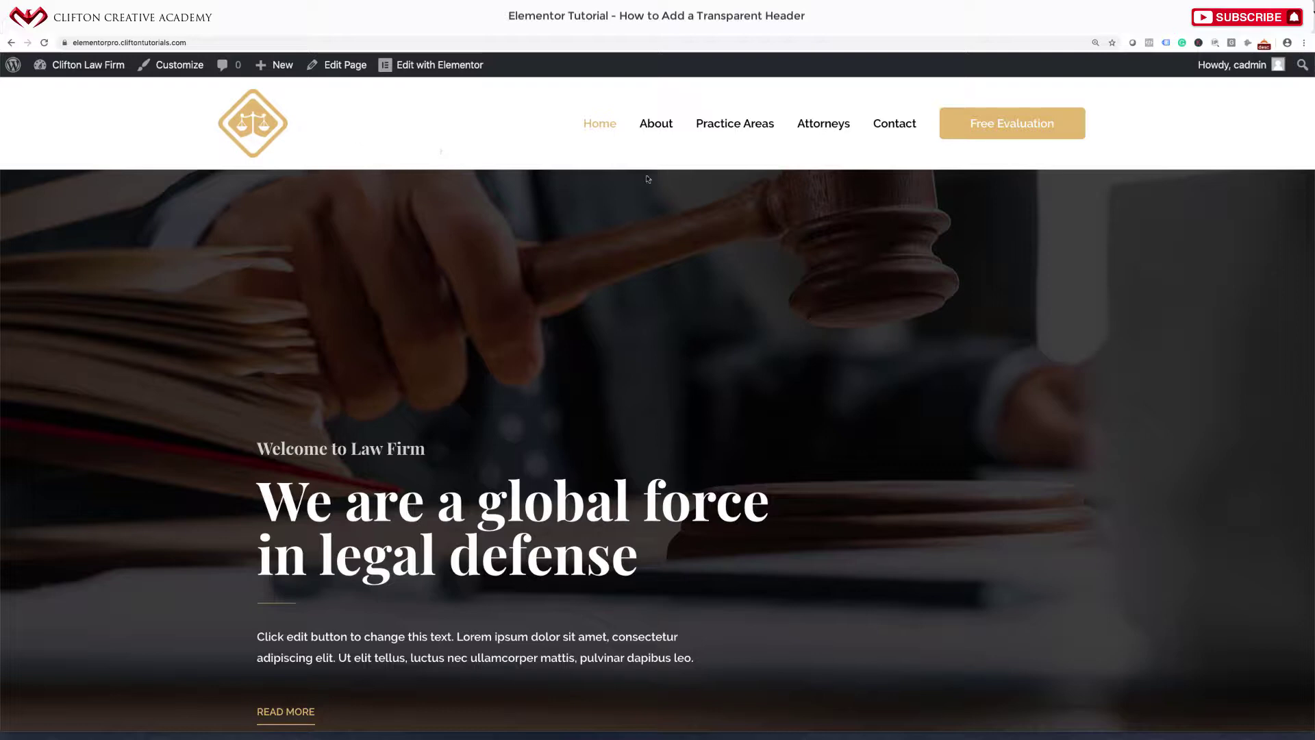
scroll(908, 283, "down", 4)
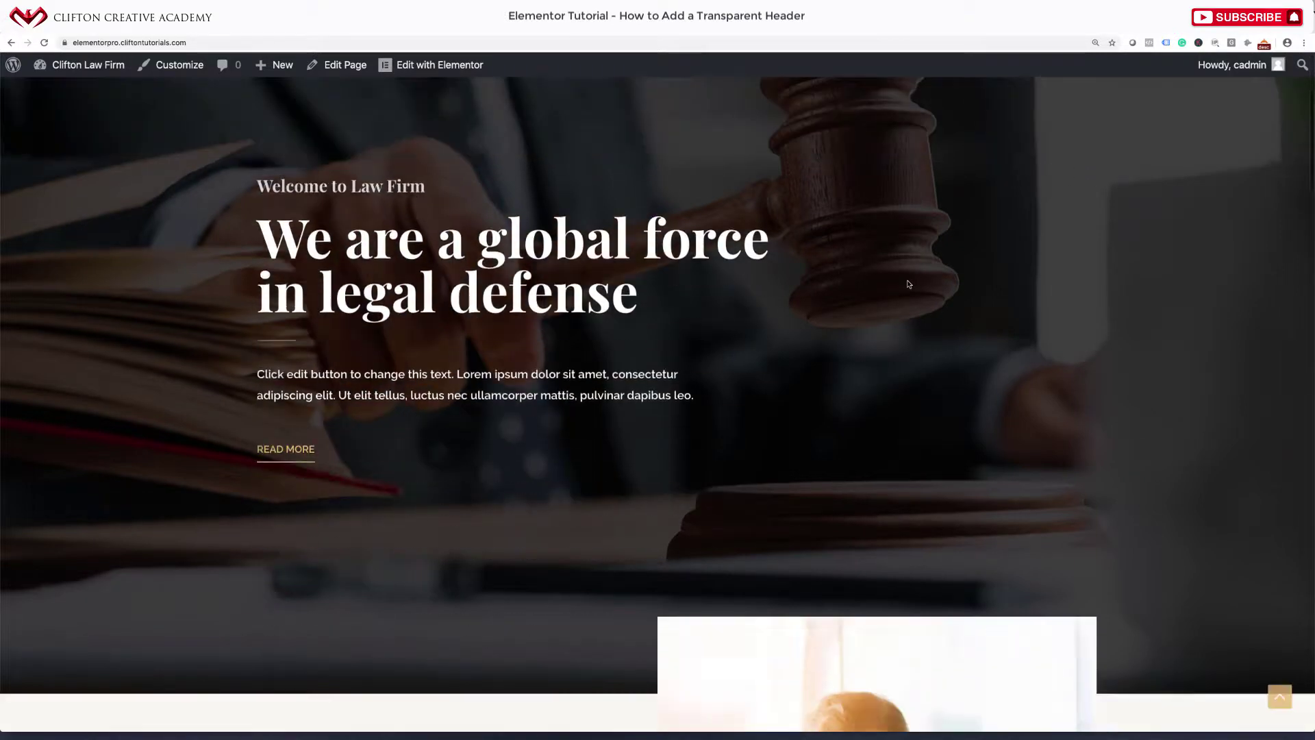
scroll(909, 284, "up", 4)
scroll(908, 284, "down", 14)
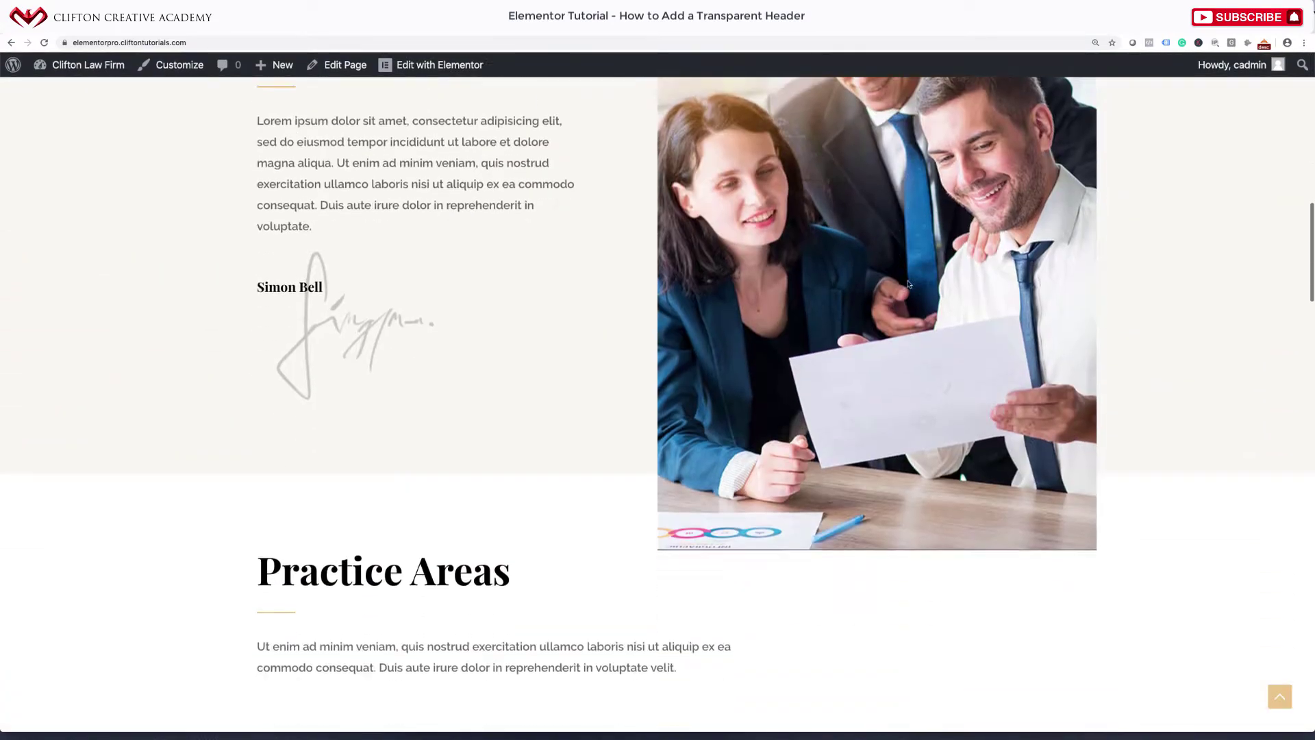
scroll(909, 284, "up", 8)
scroll(909, 284, "up", 3)
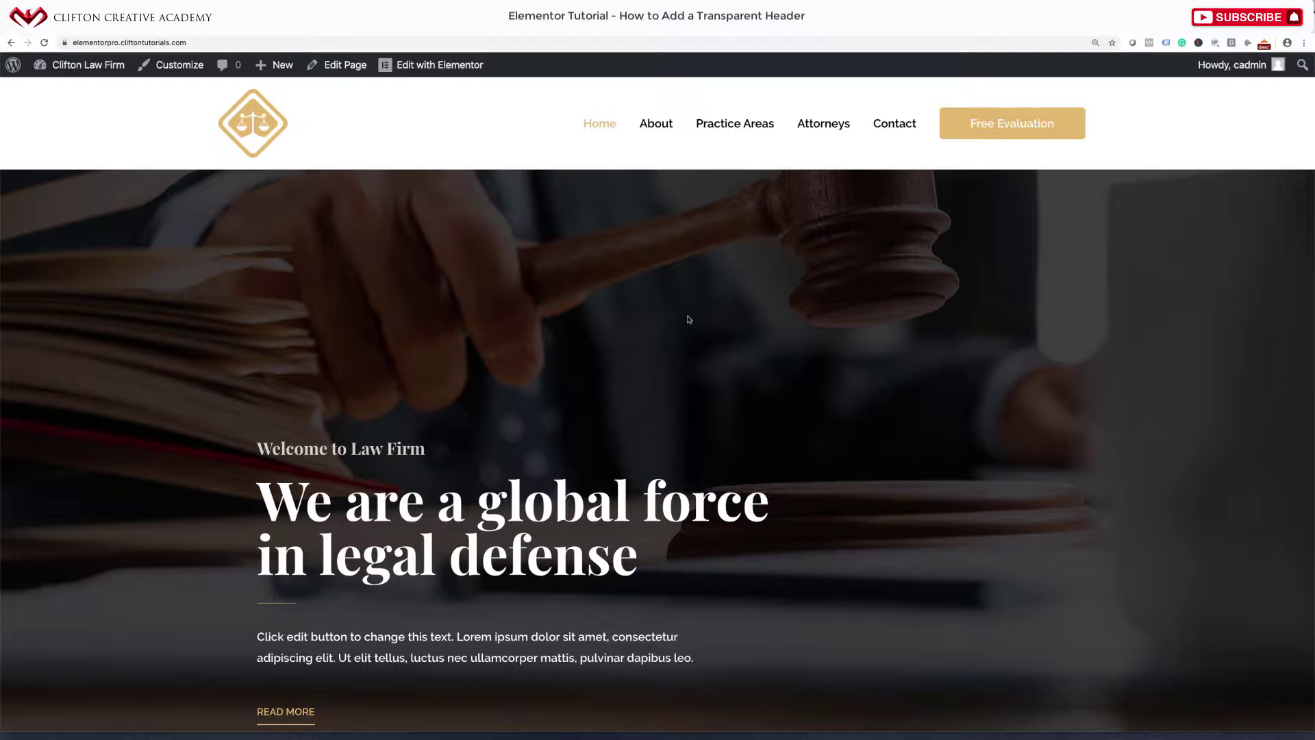
scroll(688, 319, "down", 3)
scroll(688, 317, "up", 3)
scroll(688, 316, "down", 1)
scroll(689, 319, "up", 1)
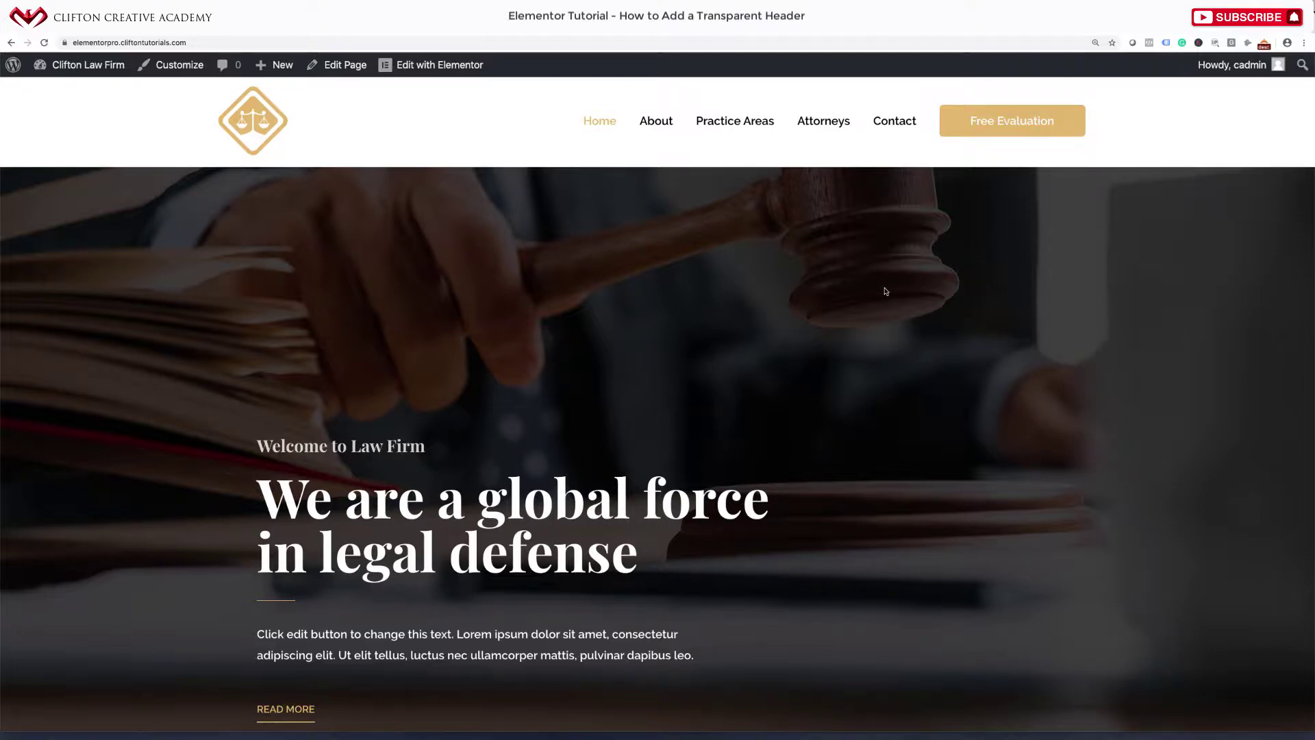
scroll(884, 291, "down", 4)
scroll(885, 291, "up", 4)
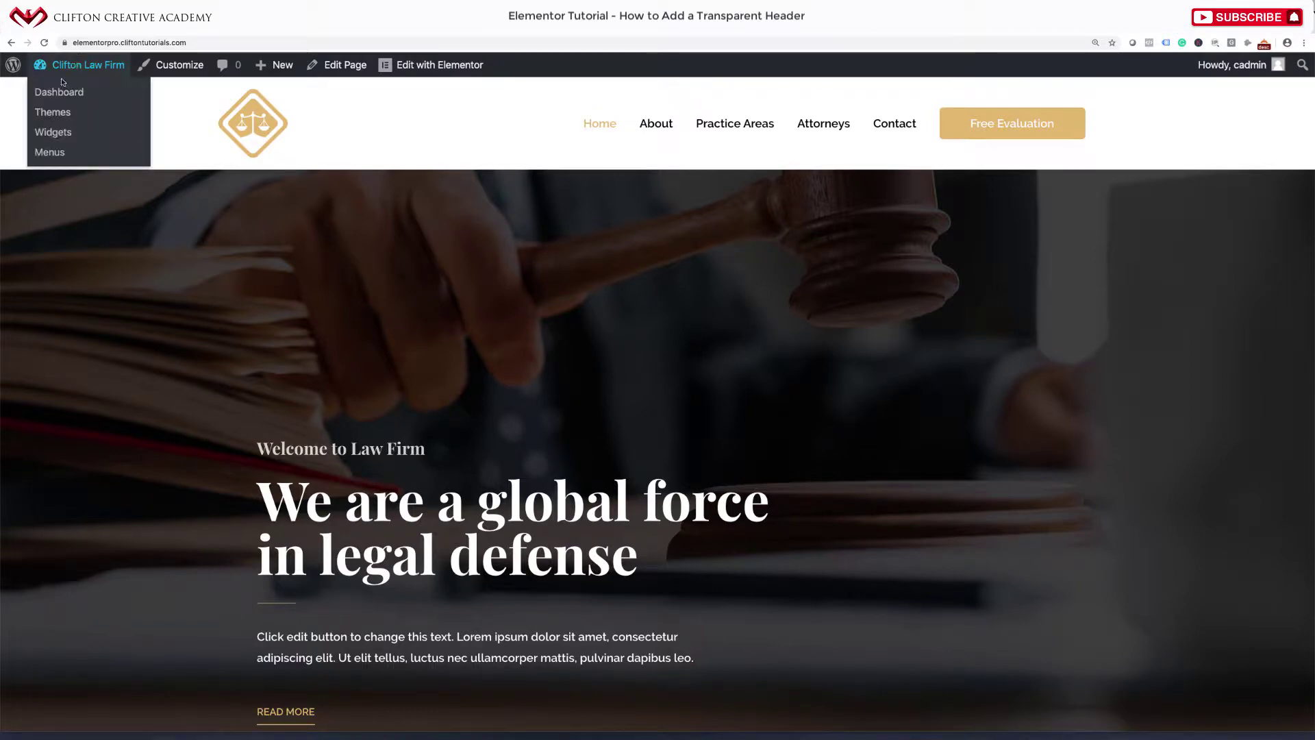
Step: Go to the dashboard and then Plugins > Installed Plugins
left_click(61, 92)
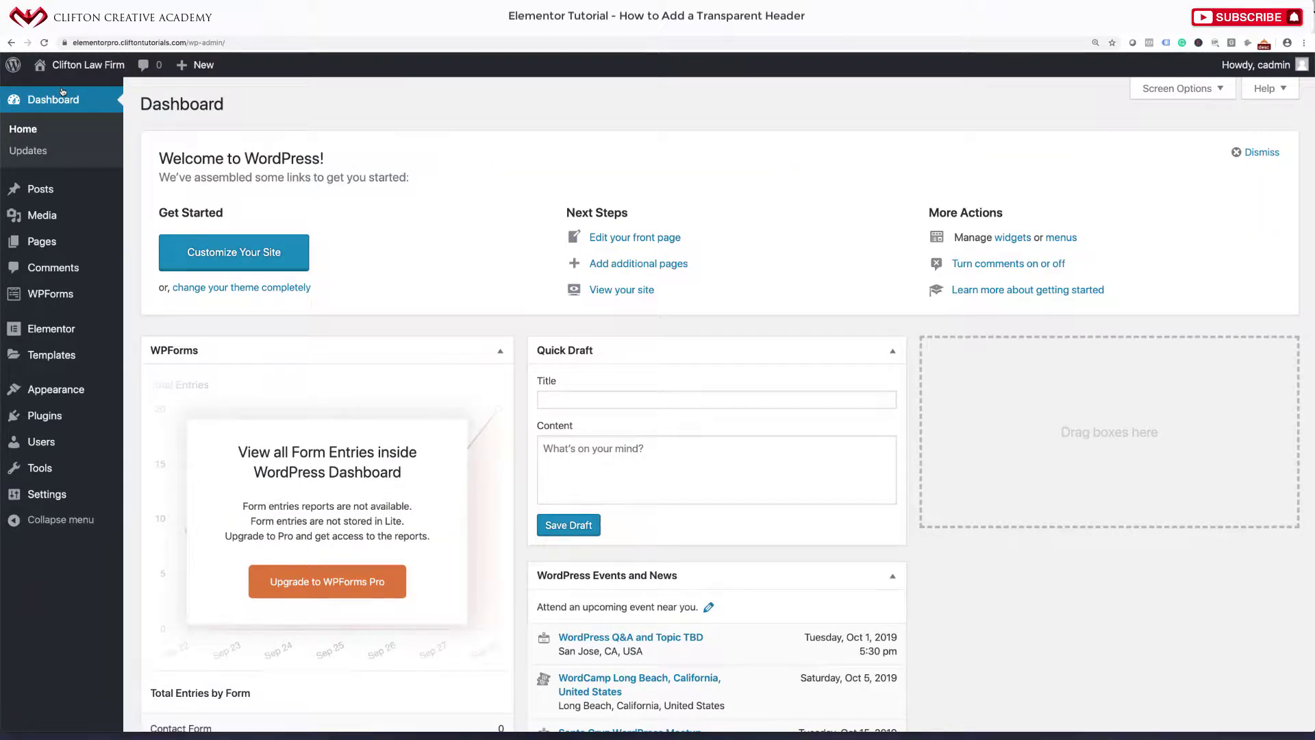
mouse_move(50, 335)
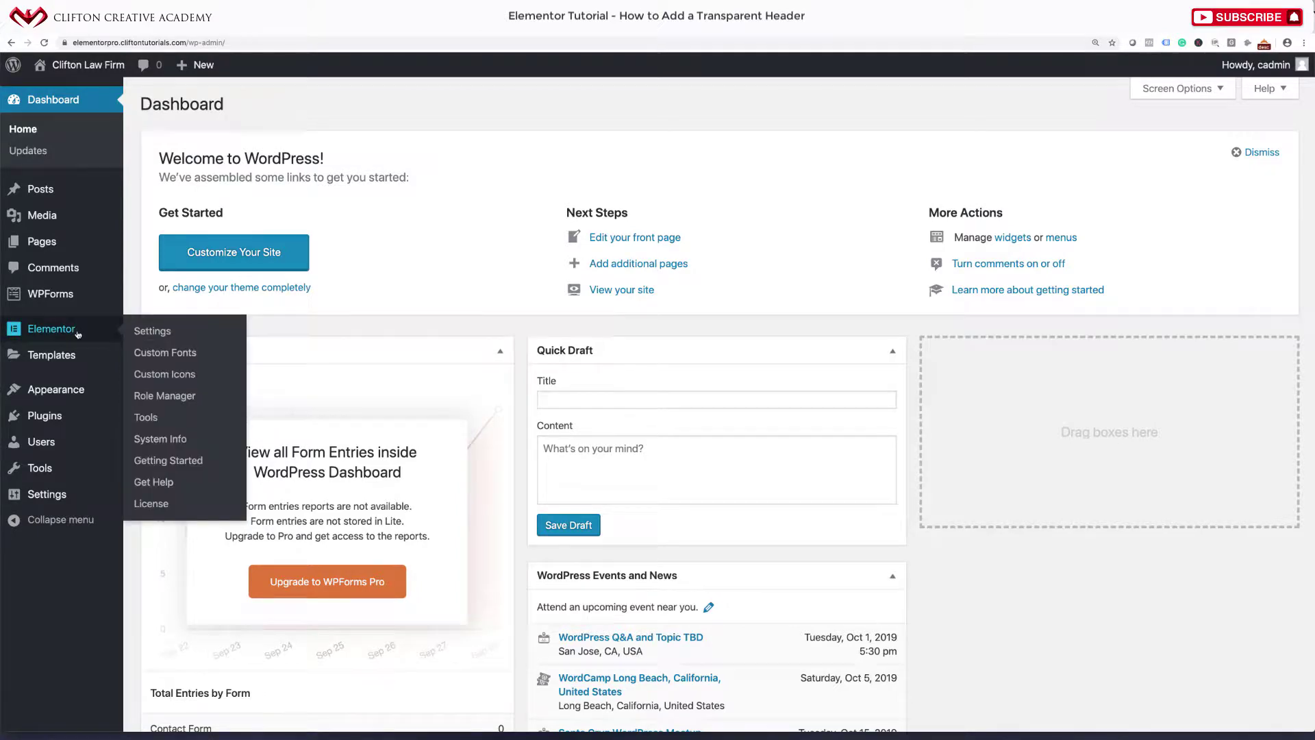
mouse_move(69, 416)
left_click(144, 421)
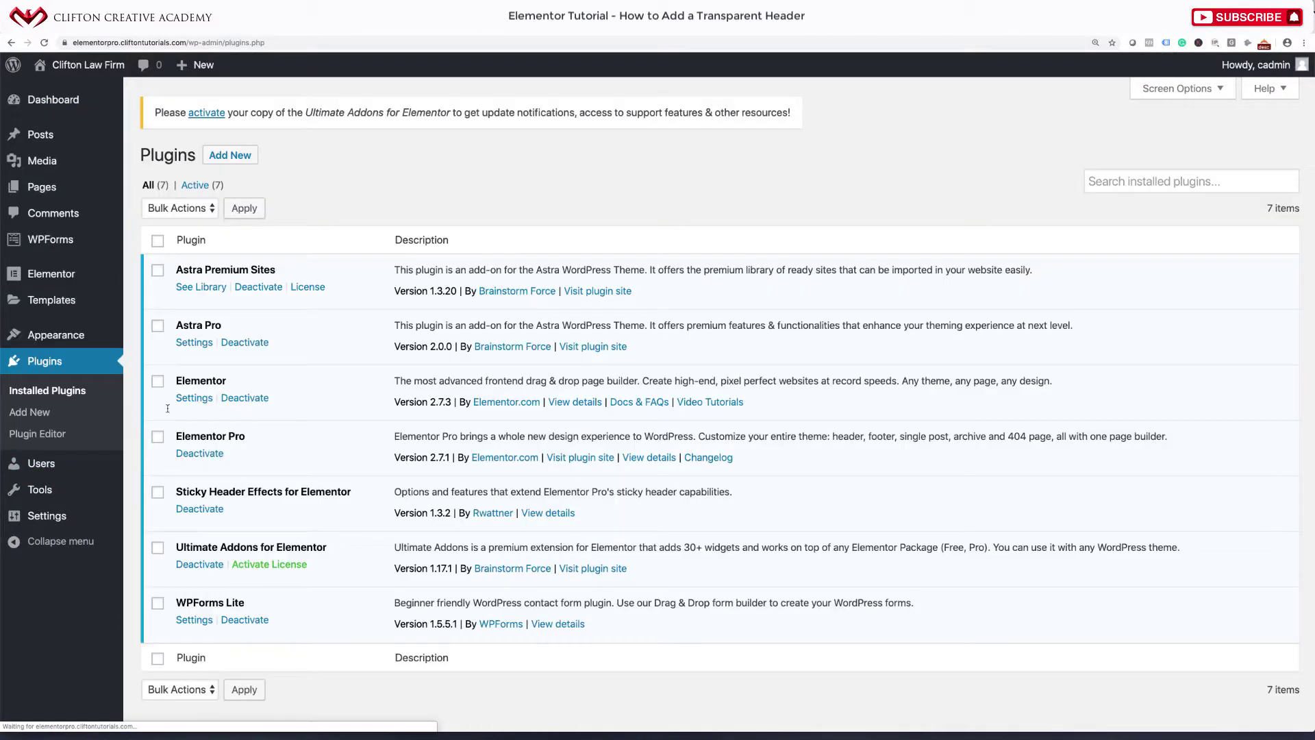
scroll(167, 455, "down", 1)
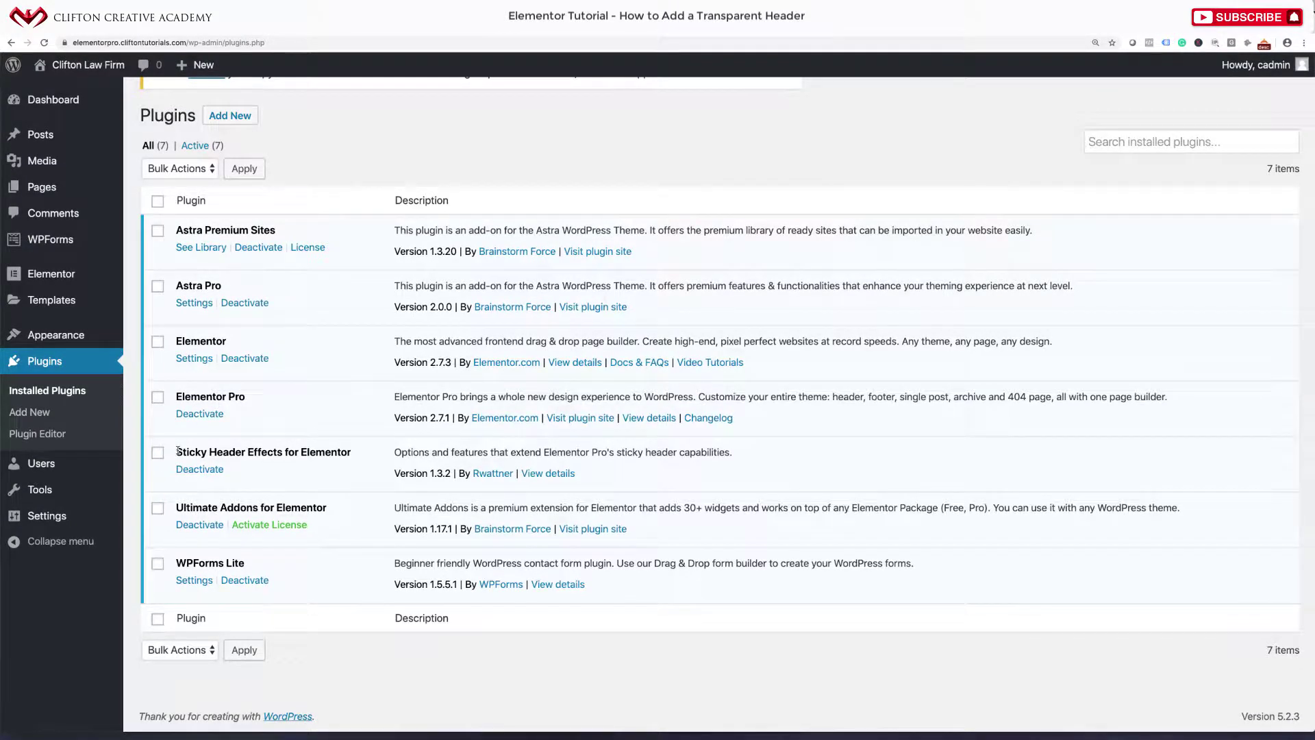
Step: Locate and highlight the active Sticky Header Effects for Elementor plugin in the list
mouse_move(178, 450)
left_mouse_down()
mouse_move(352, 449)
mouse_move(166, 455)
left_mouse_up()
left_click(353, 449)
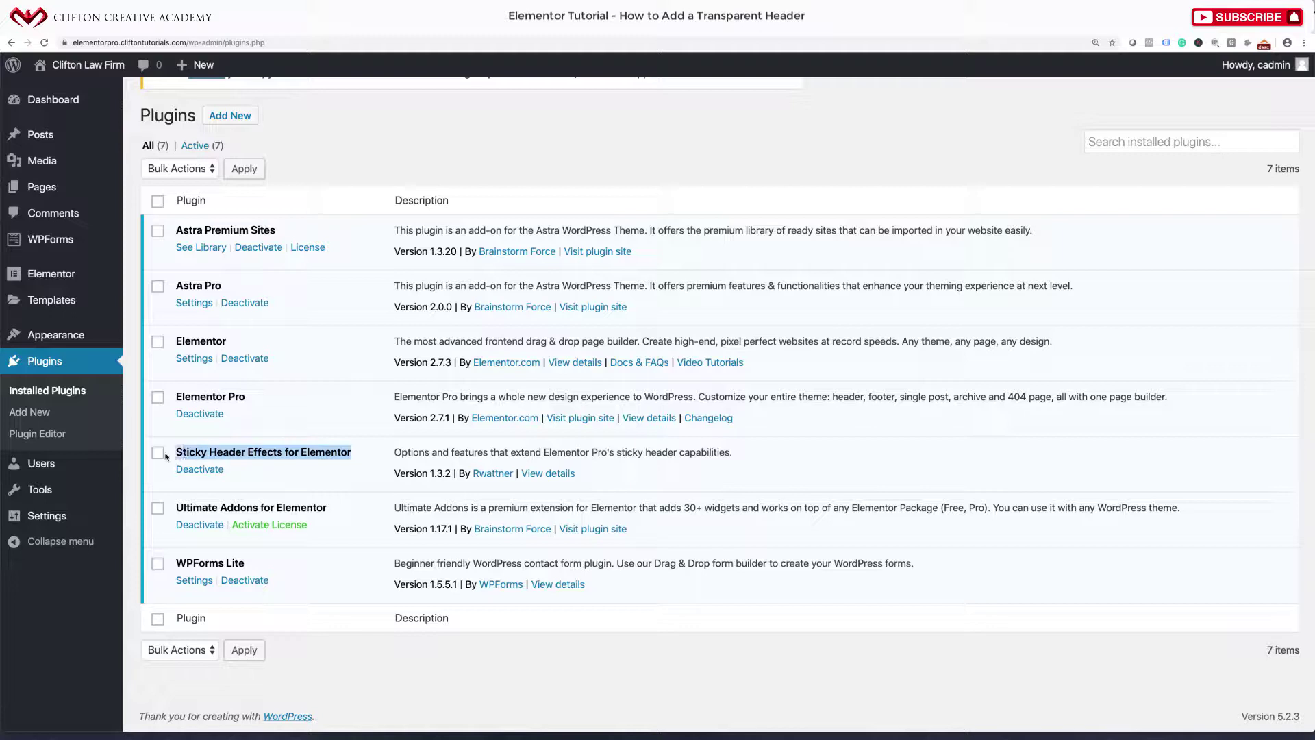
left_click(261, 486)
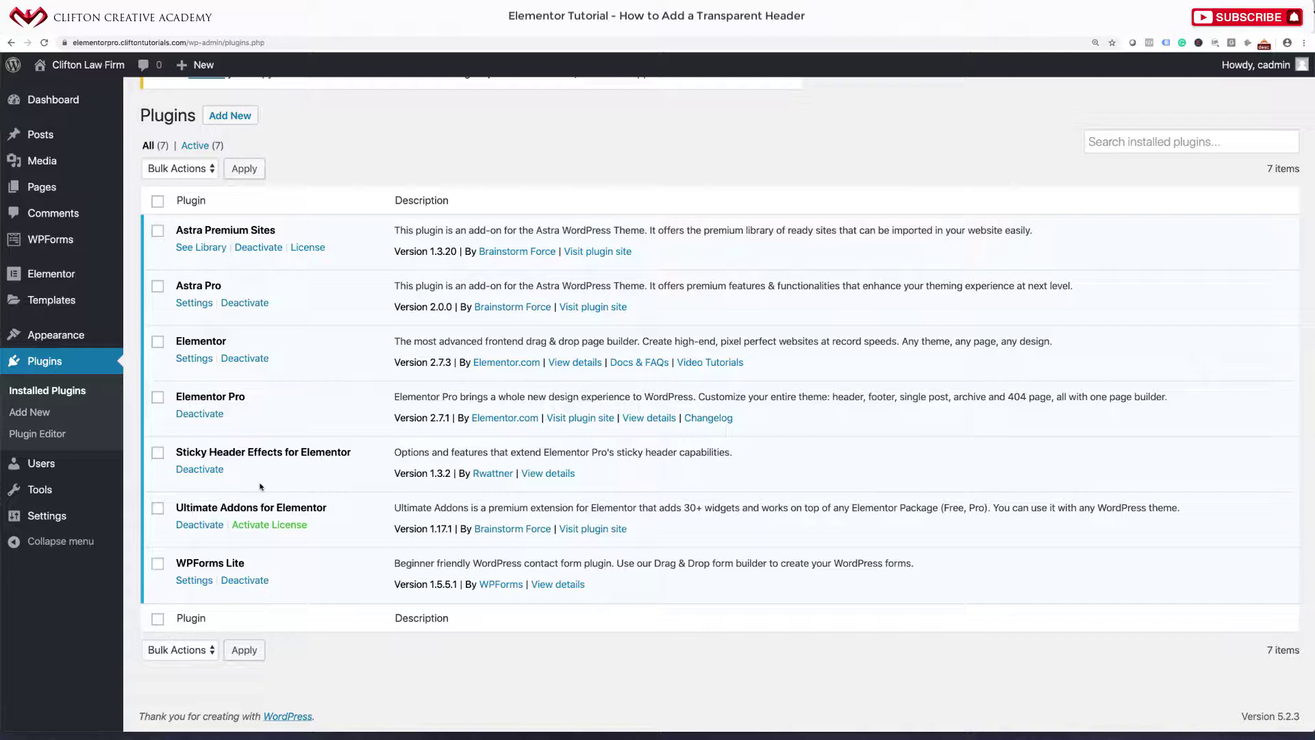
right_click(116, 67)
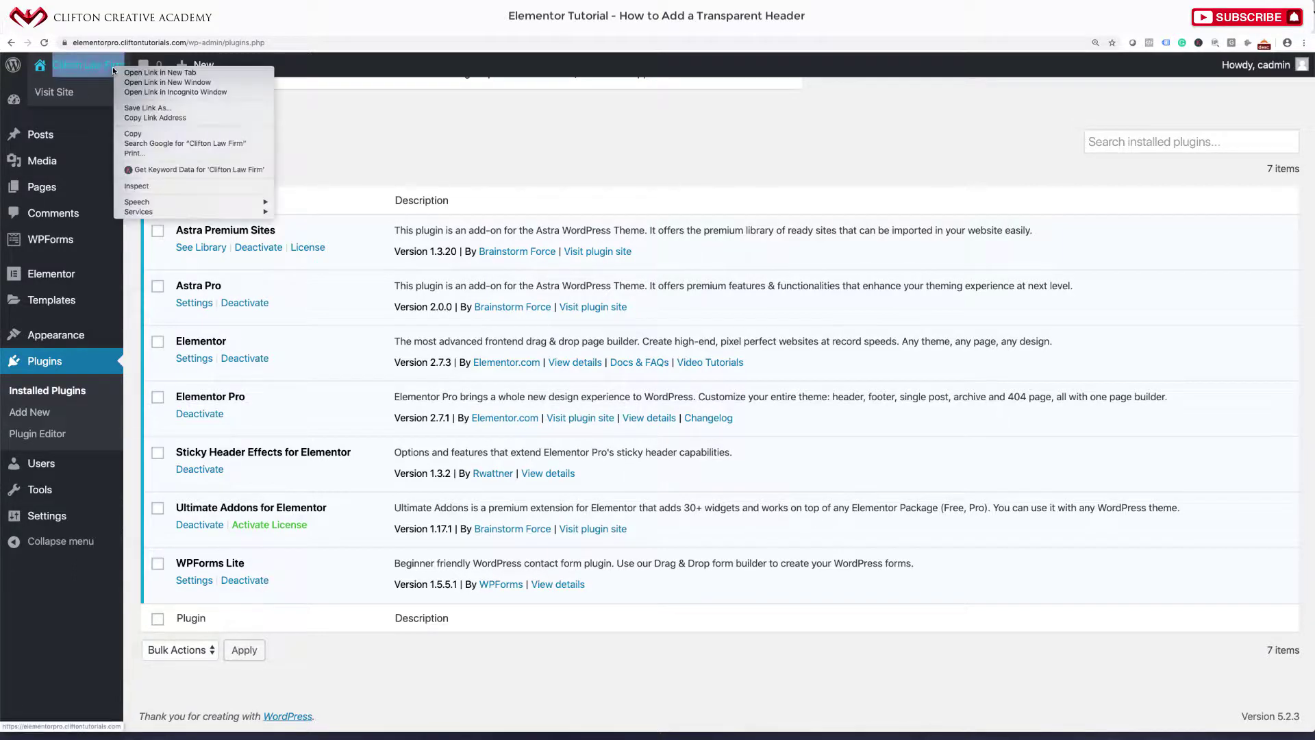
left_click(126, 76)
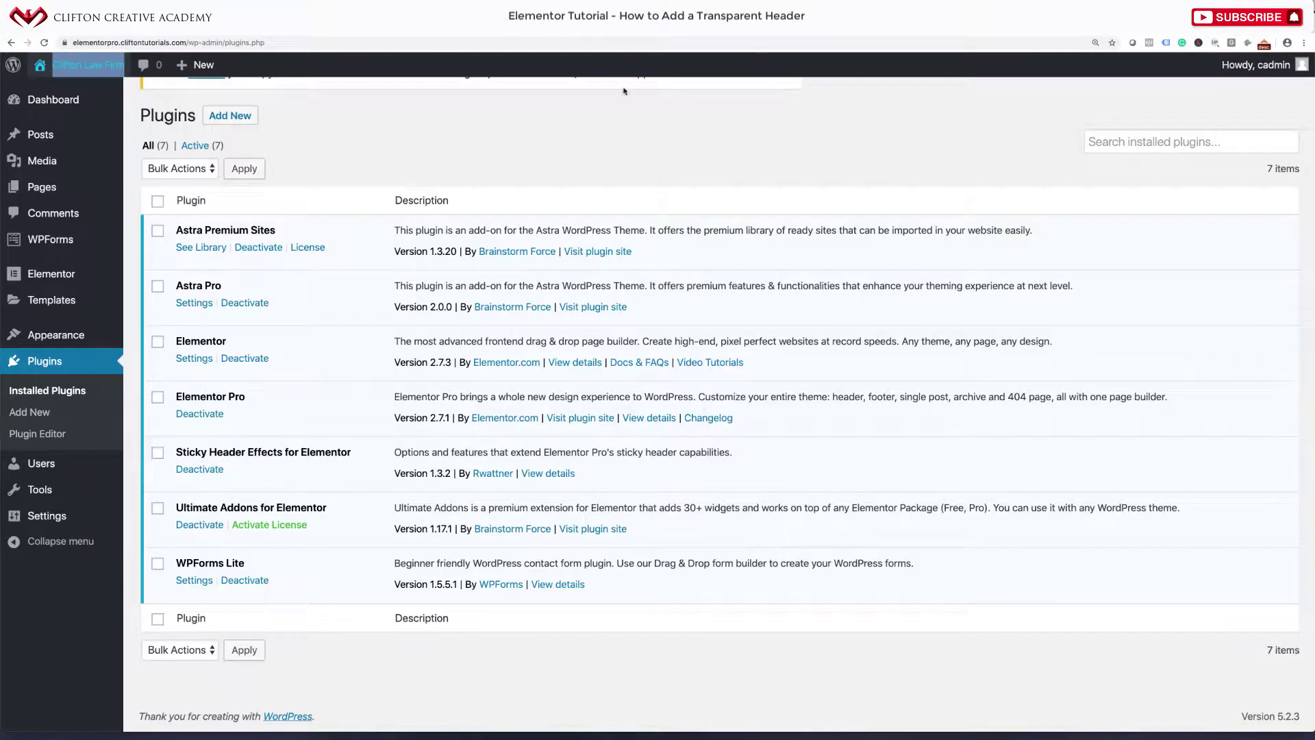
Step: Open Templates > Theme Builder and filter it to the Header tab
mouse_move(86, 301)
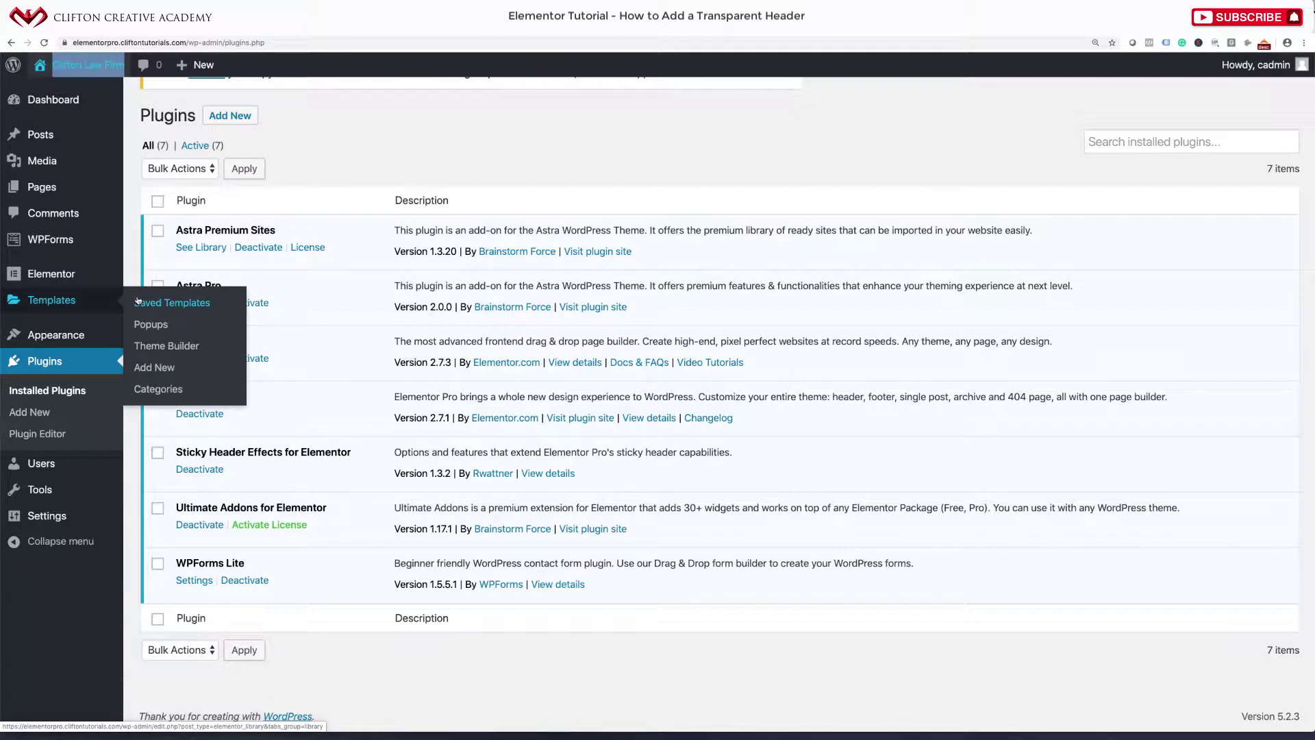
left_click(150, 347)
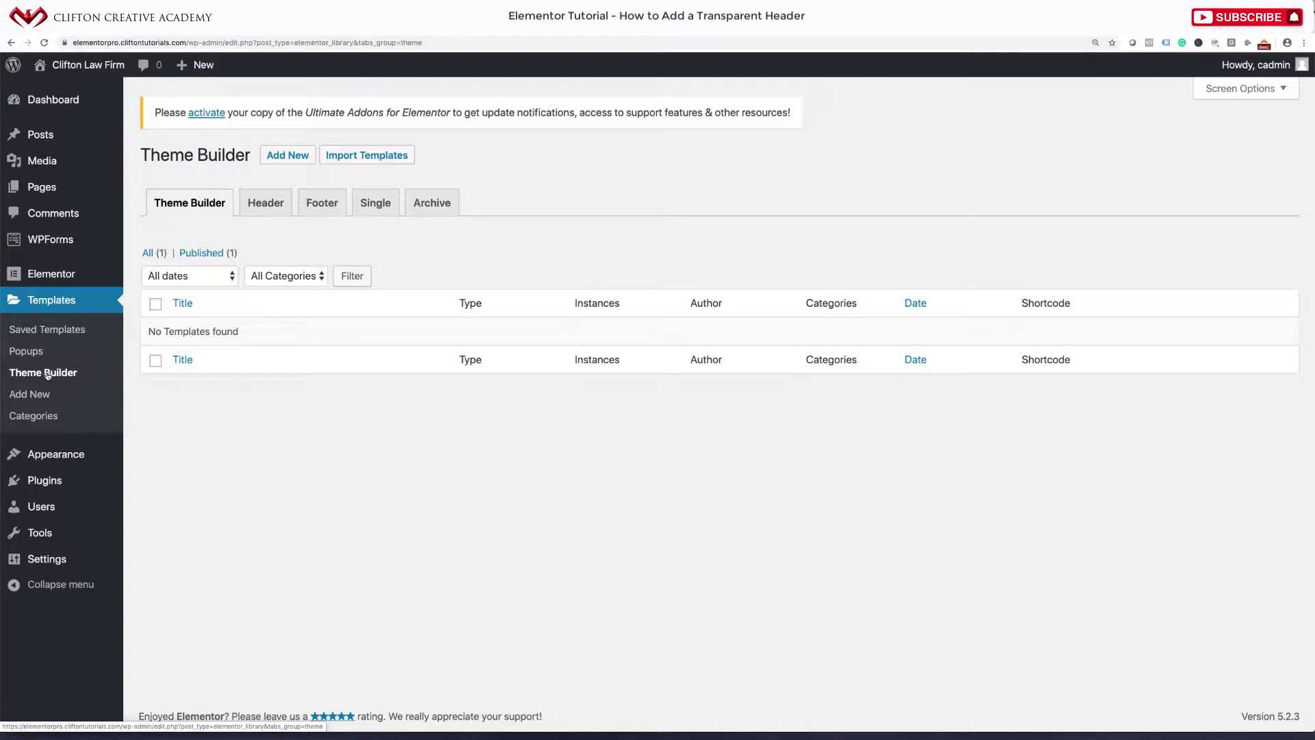
left_click(277, 206)
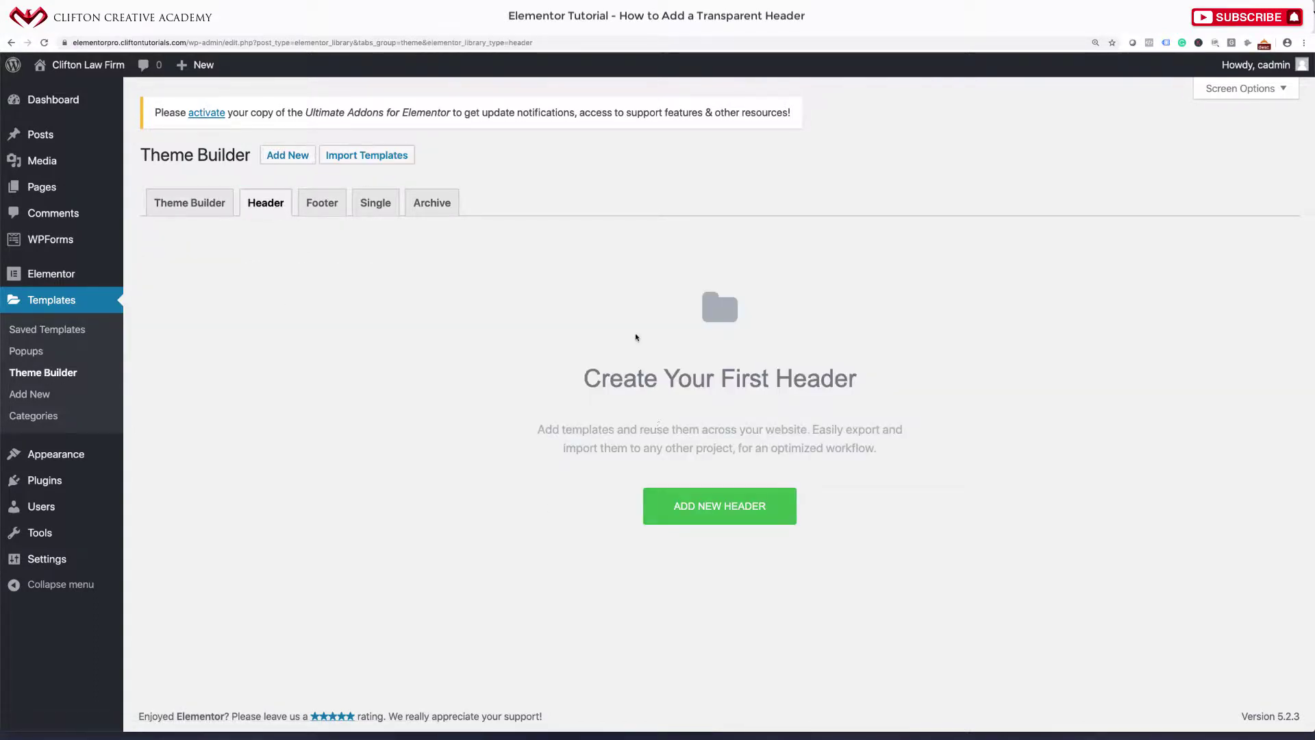
Step: Create a new template of type Header named 'Main Header 0'
left_click(730, 507)
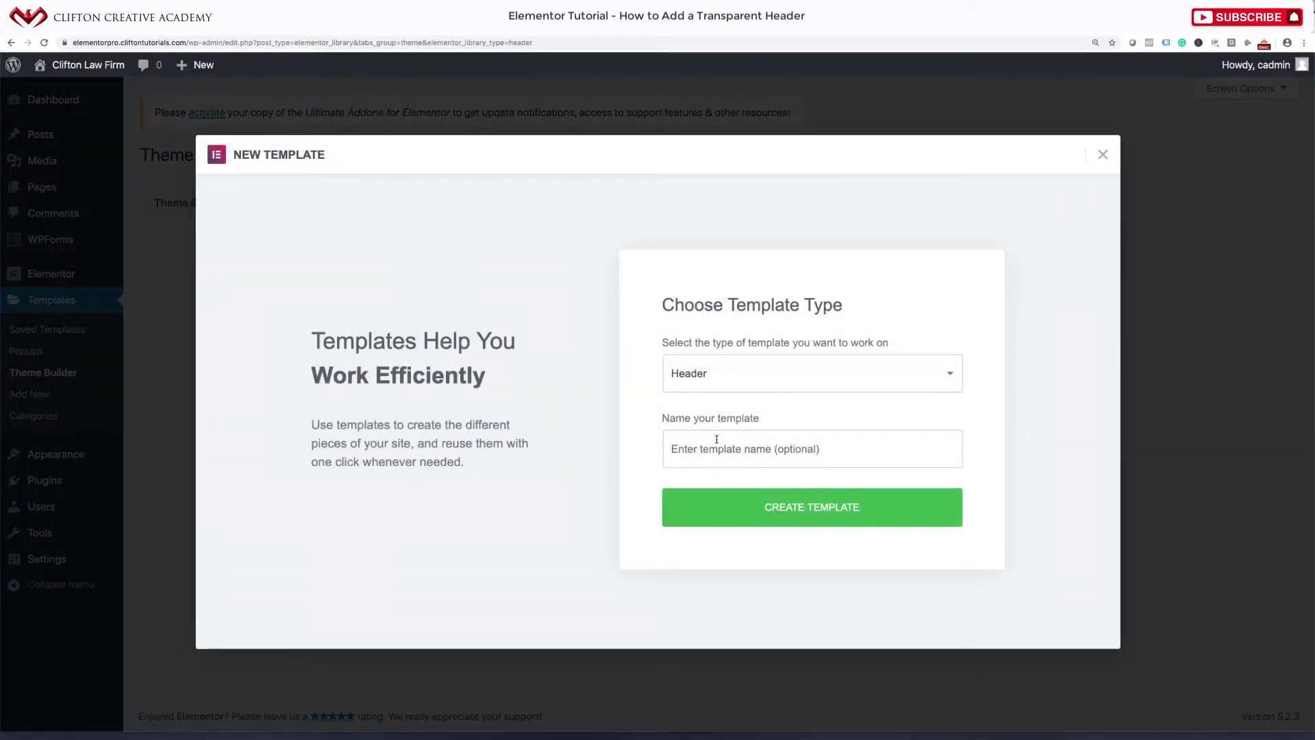
left_click(743, 375)
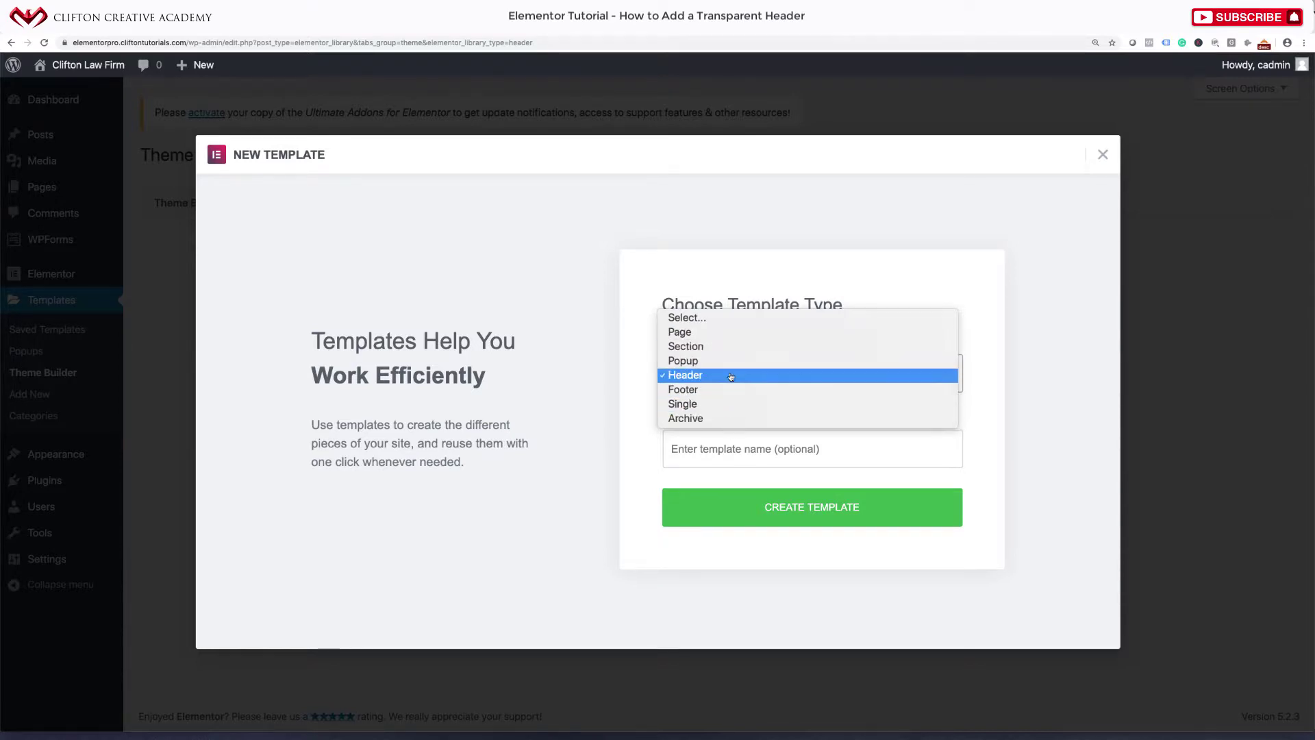
left_click(731, 375)
left_click(699, 450)
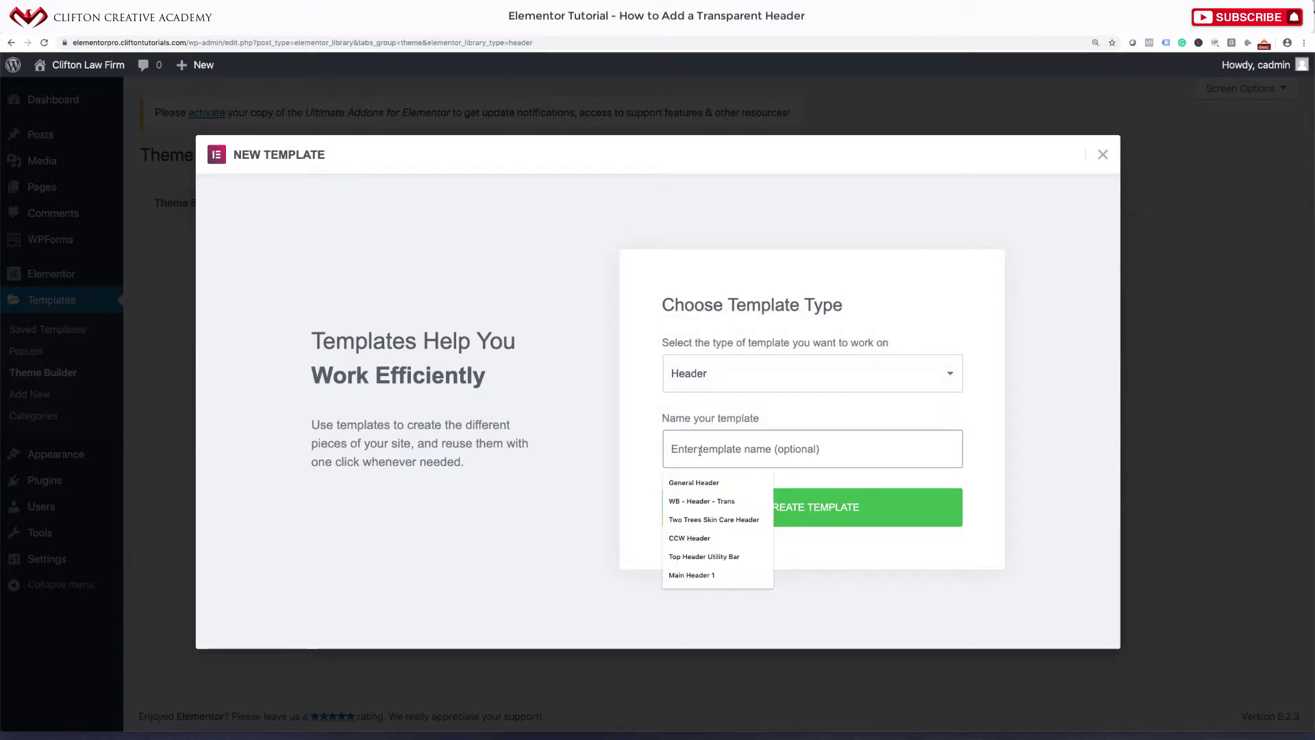
type("M")
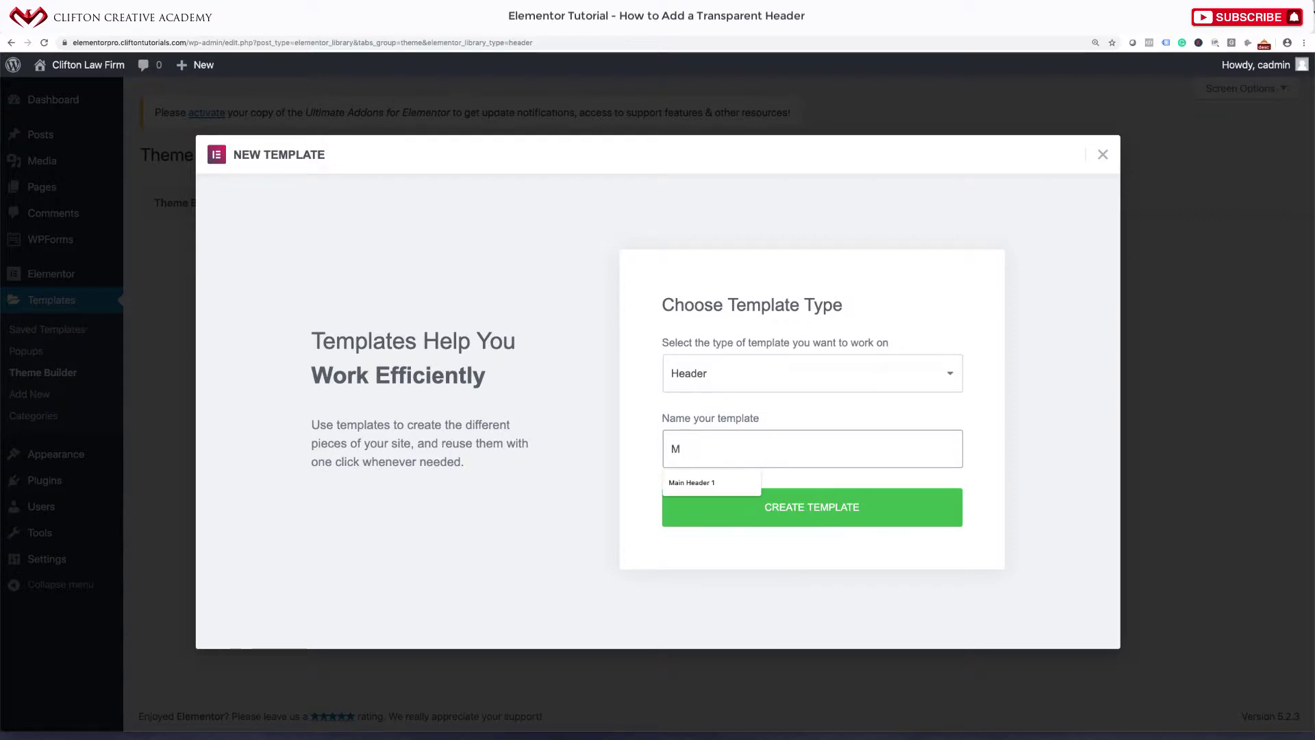
type("ain Header 0")
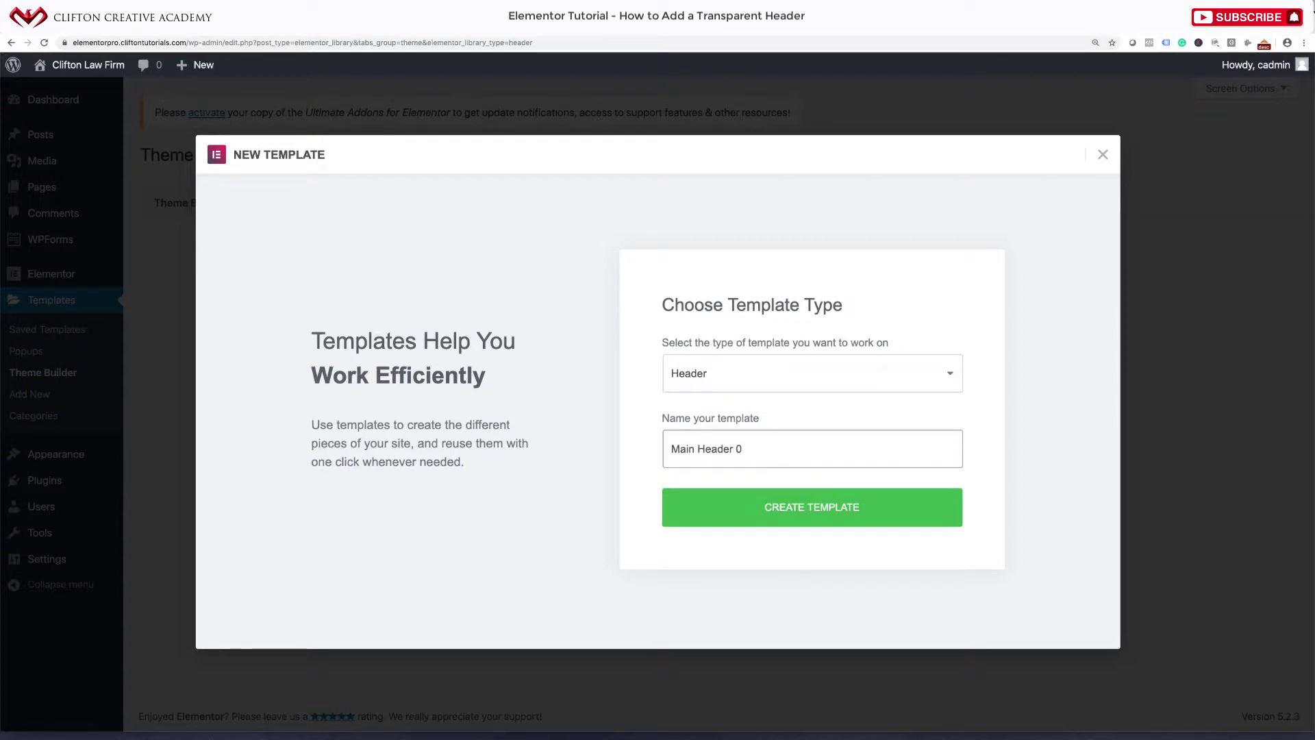
left_click(812, 520)
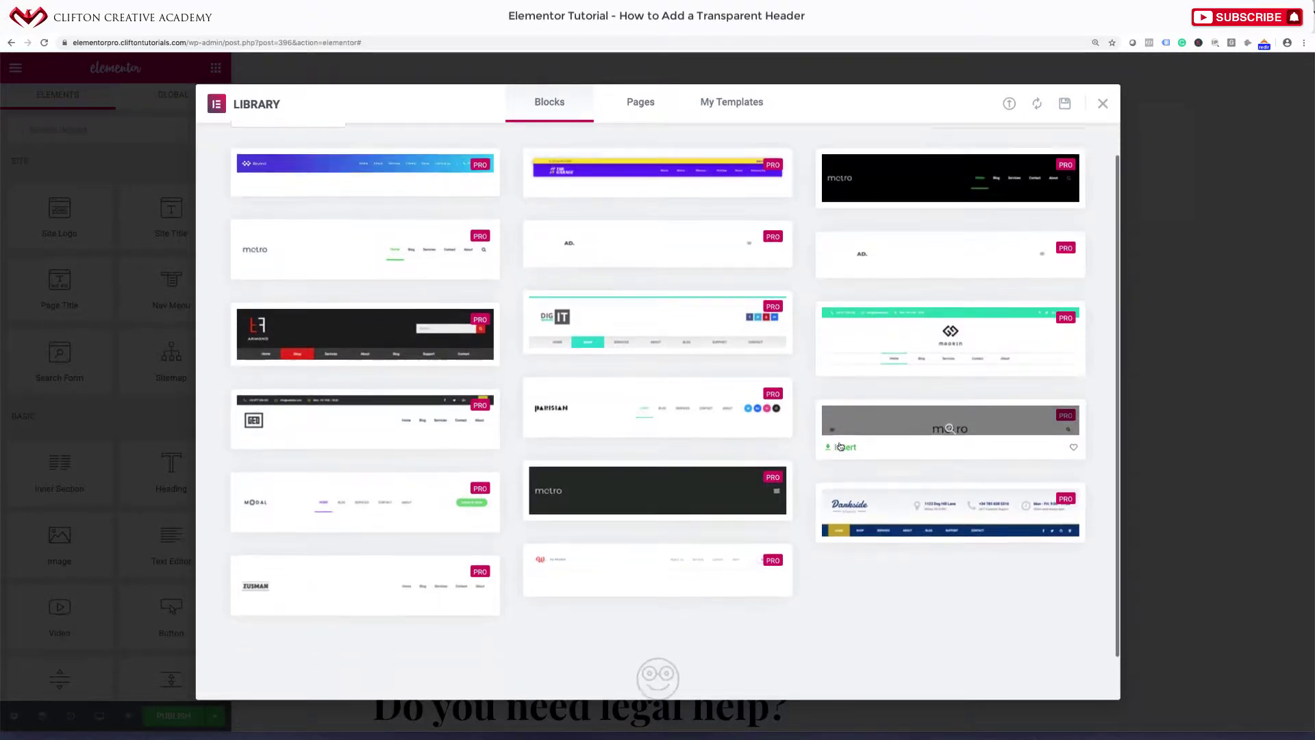
Step: Scroll through the library's grid of pre-made header block designs
scroll(840, 452, "down", 2)
scroll(840, 446, "up", 2)
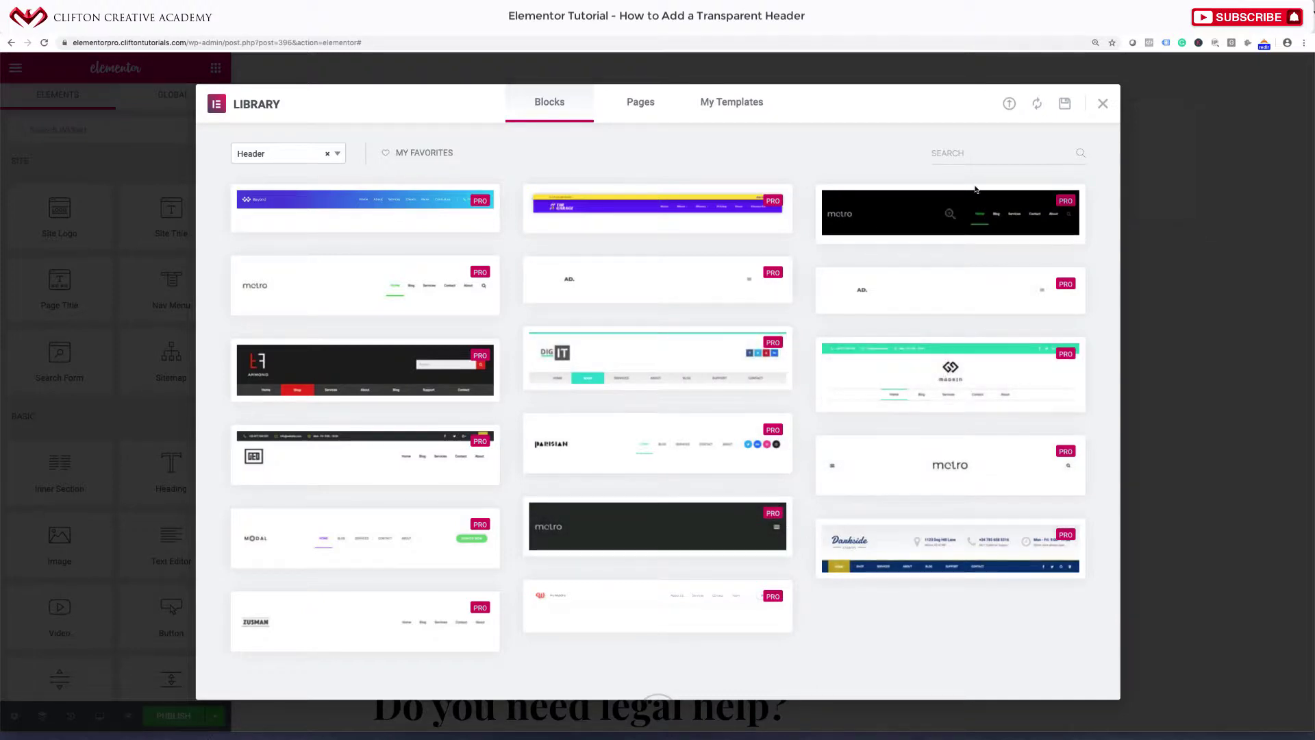
left_click(1103, 104)
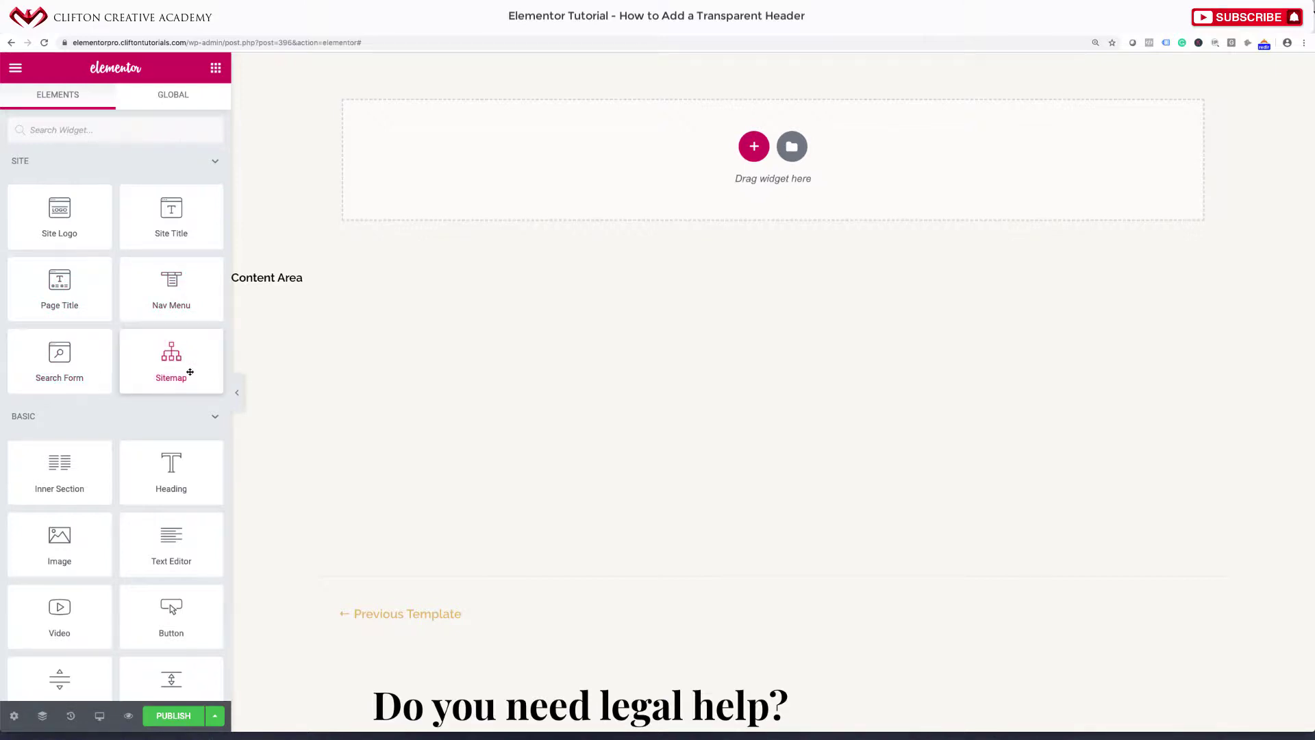
scroll(190, 372, "down", 6)
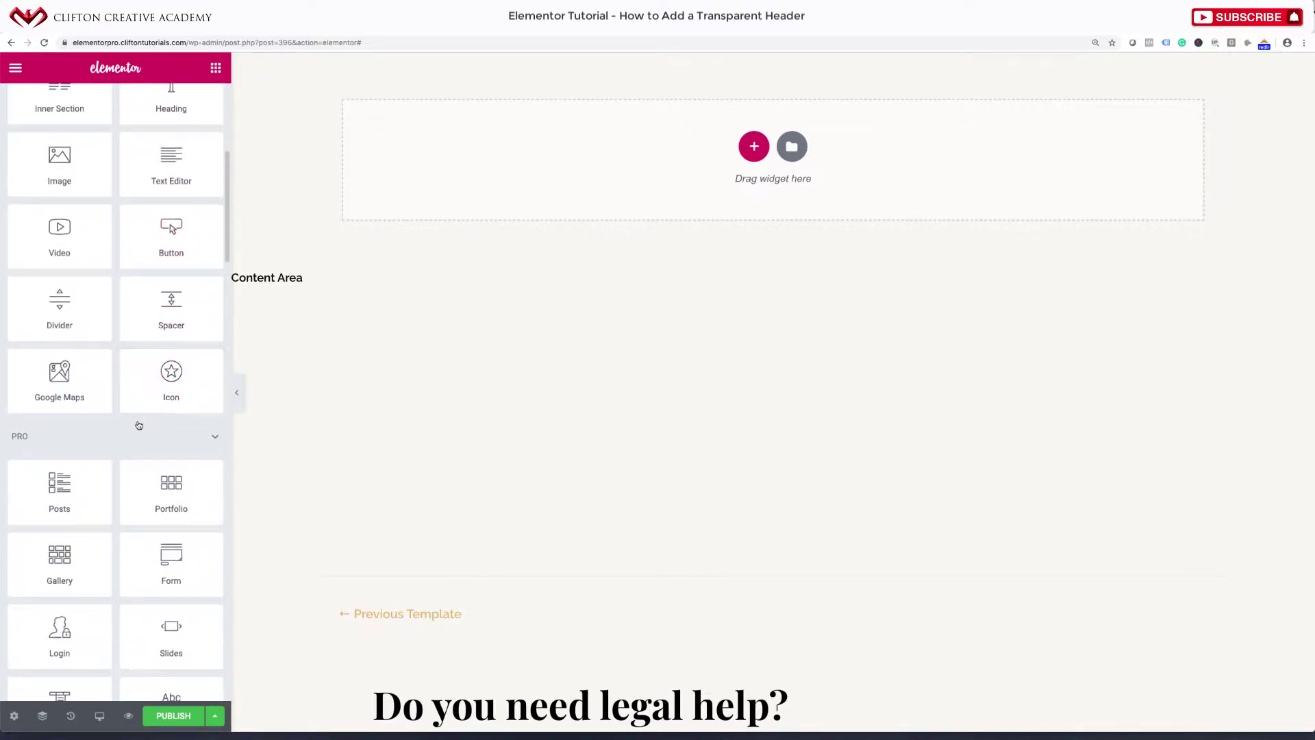
scroll(139, 425, "up", 3)
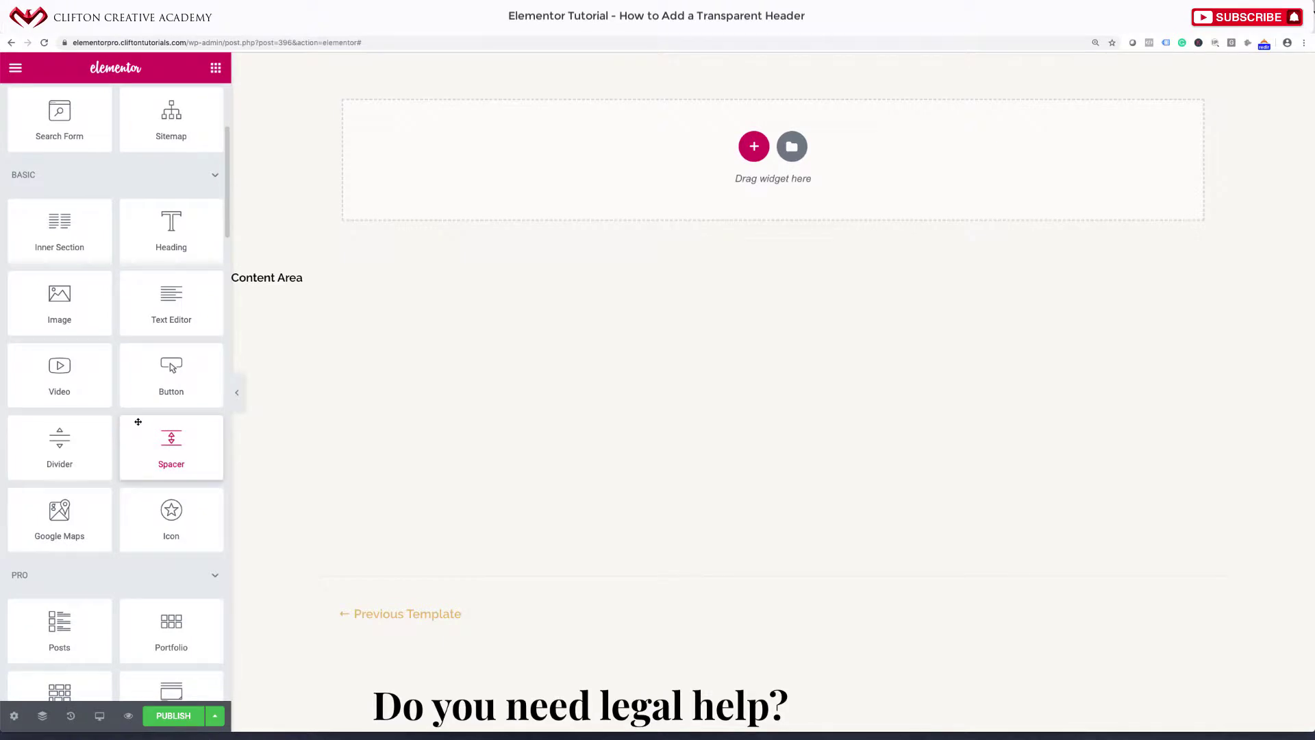
scroll(138, 422, "down", 8)
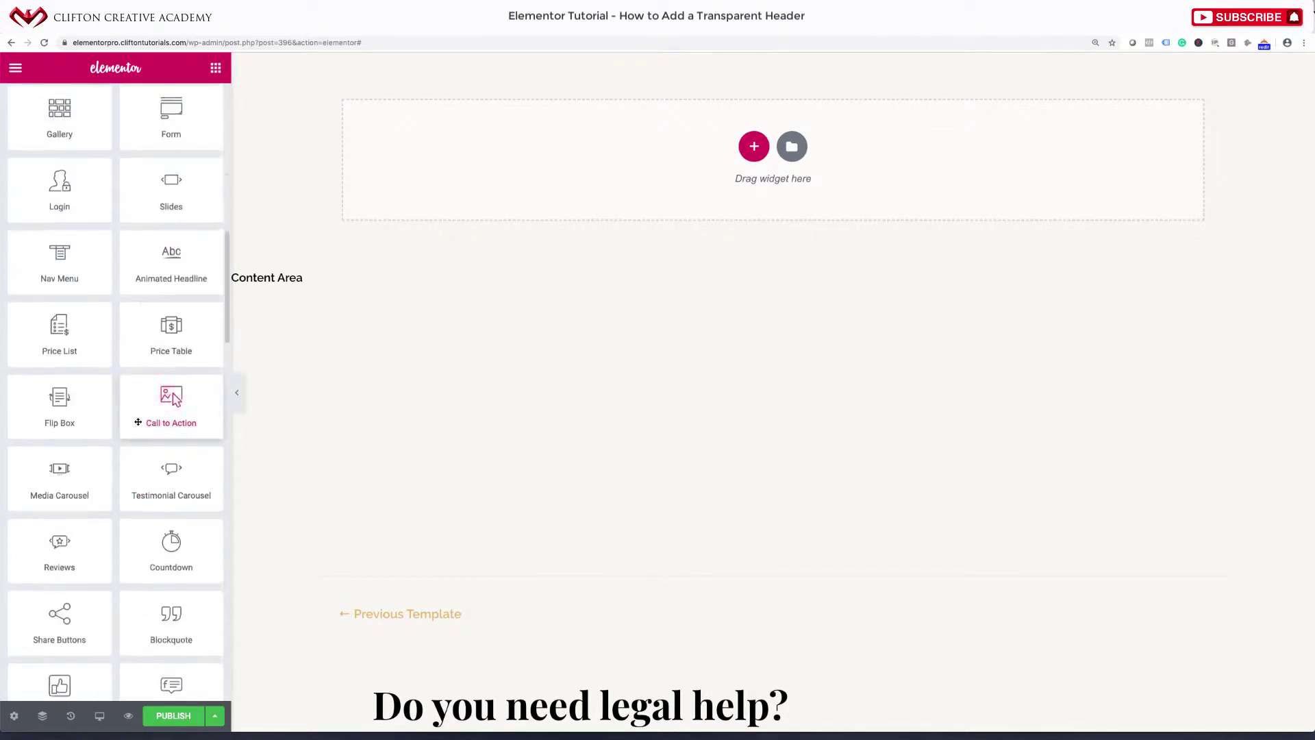
scroll(138, 421, "down", 5)
scroll(139, 425, "up", 15)
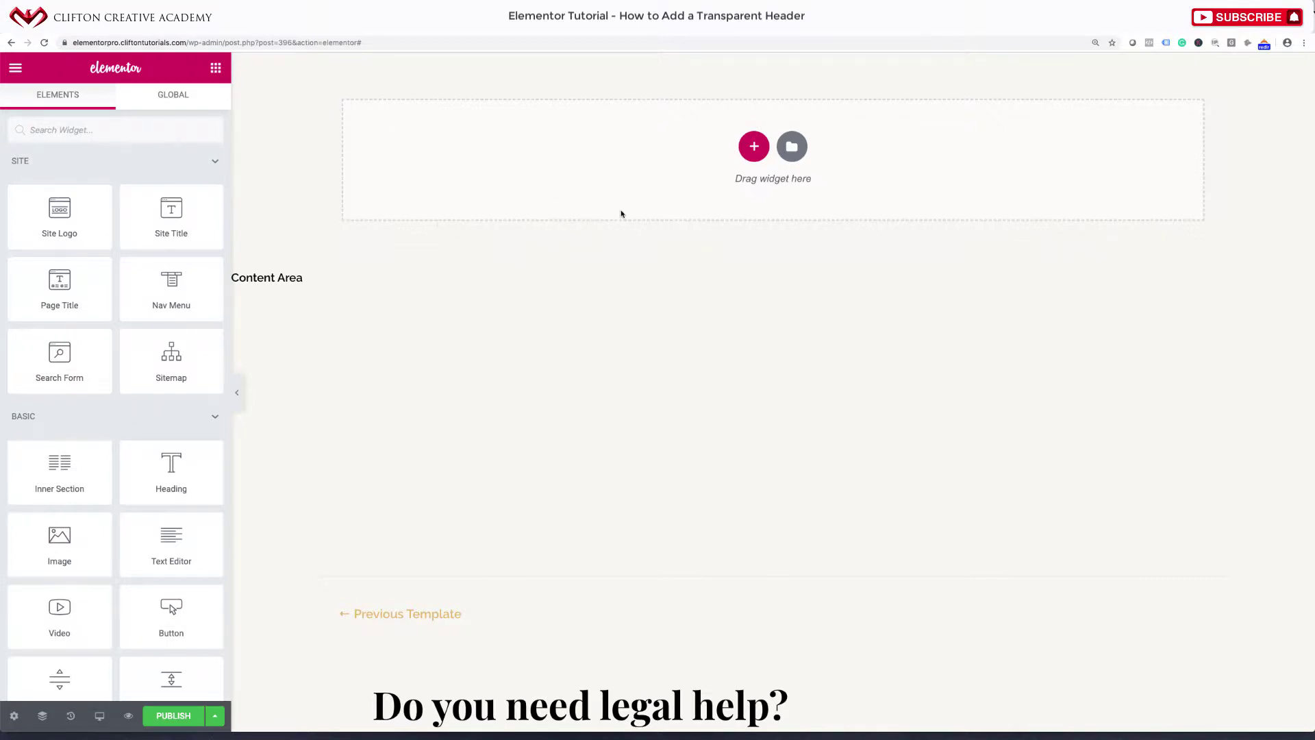
Step: Add a one-column section with Full Width content, No Gap columns and Middle vertical alignment
left_click(754, 147)
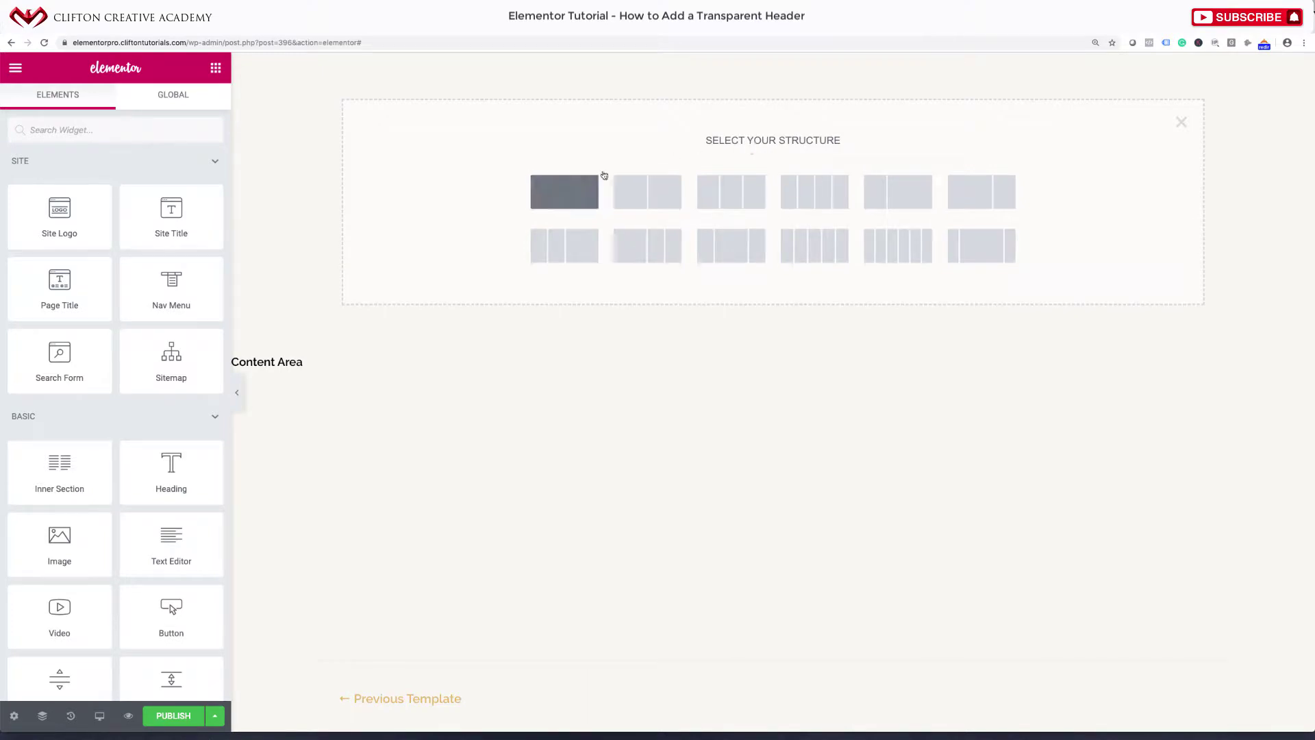
left_click(580, 195)
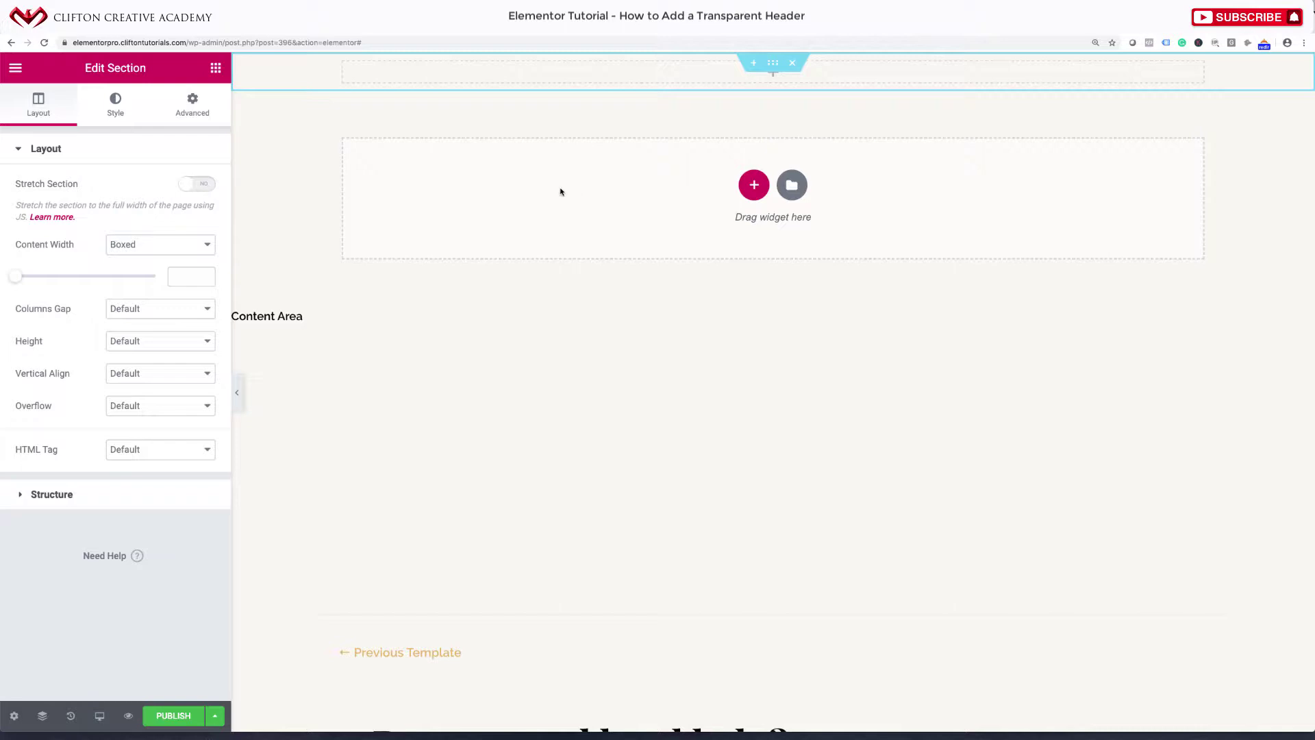
left_click(160, 244)
left_click(167, 259)
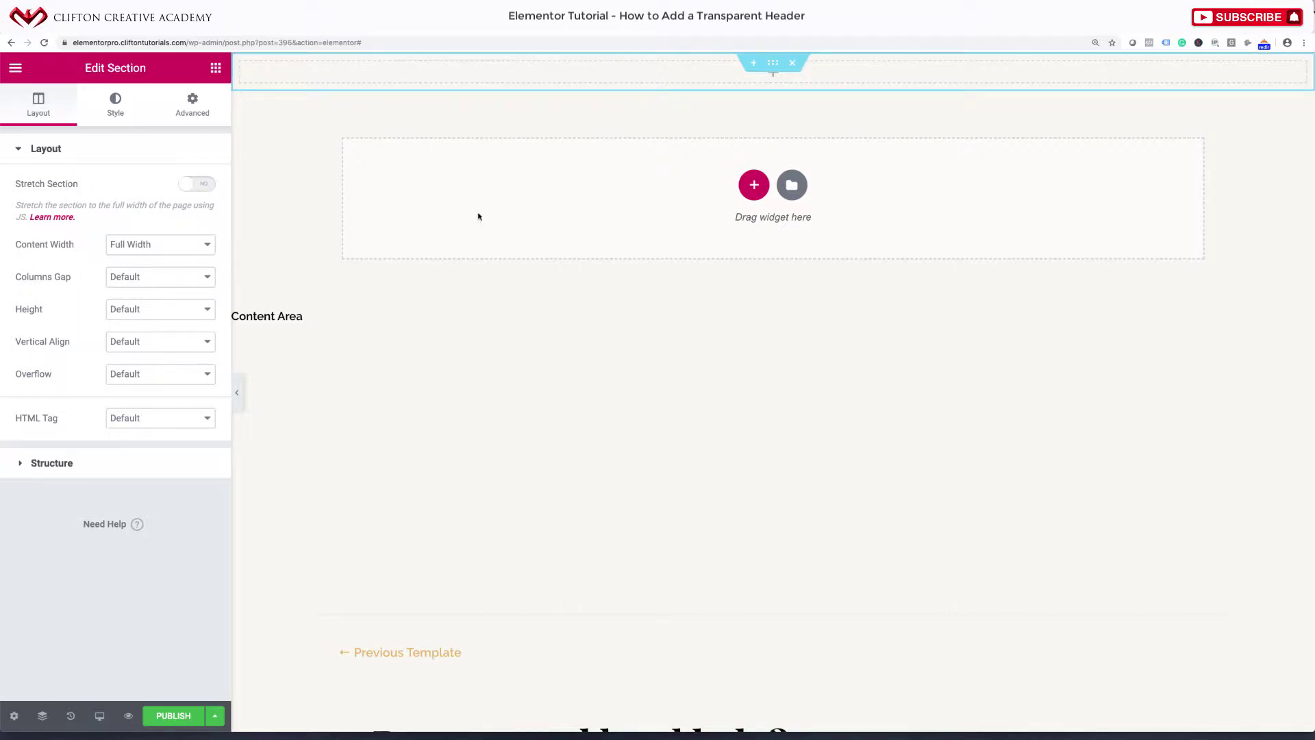
left_click(142, 282)
left_click(141, 291)
left_click(159, 341)
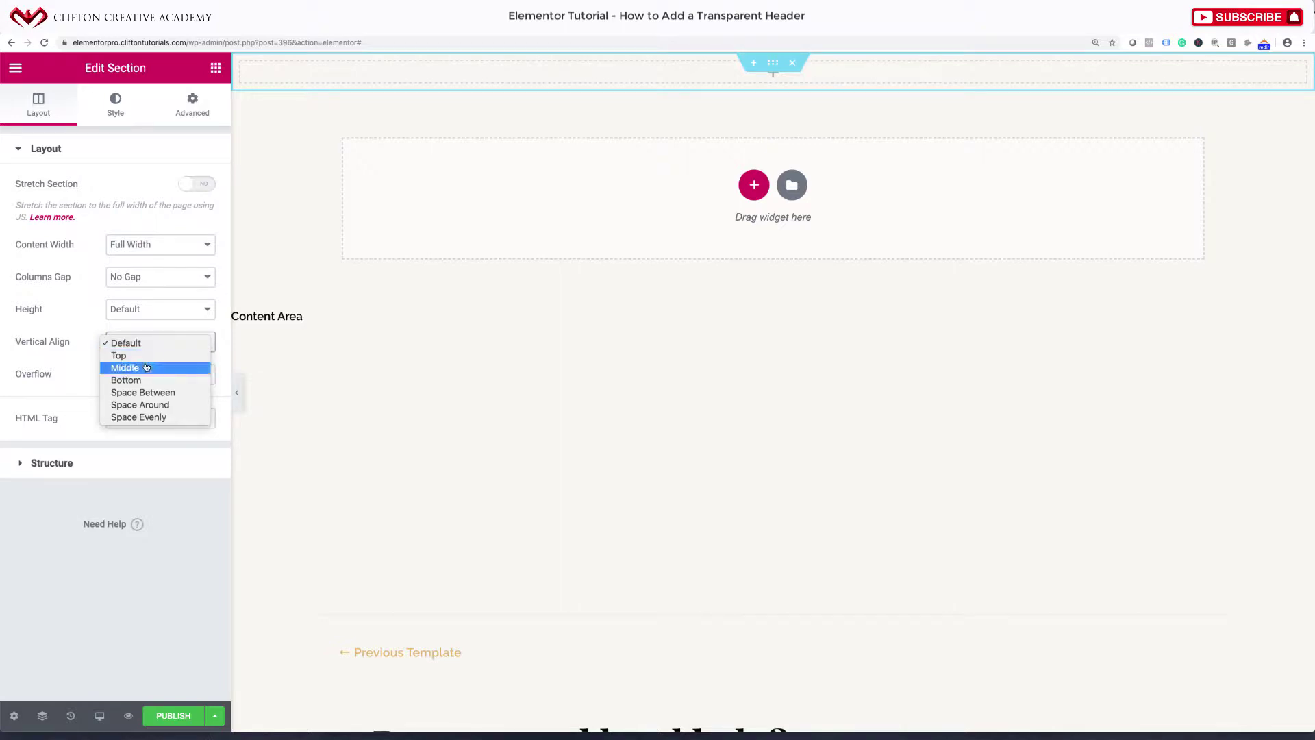
left_click(146, 368)
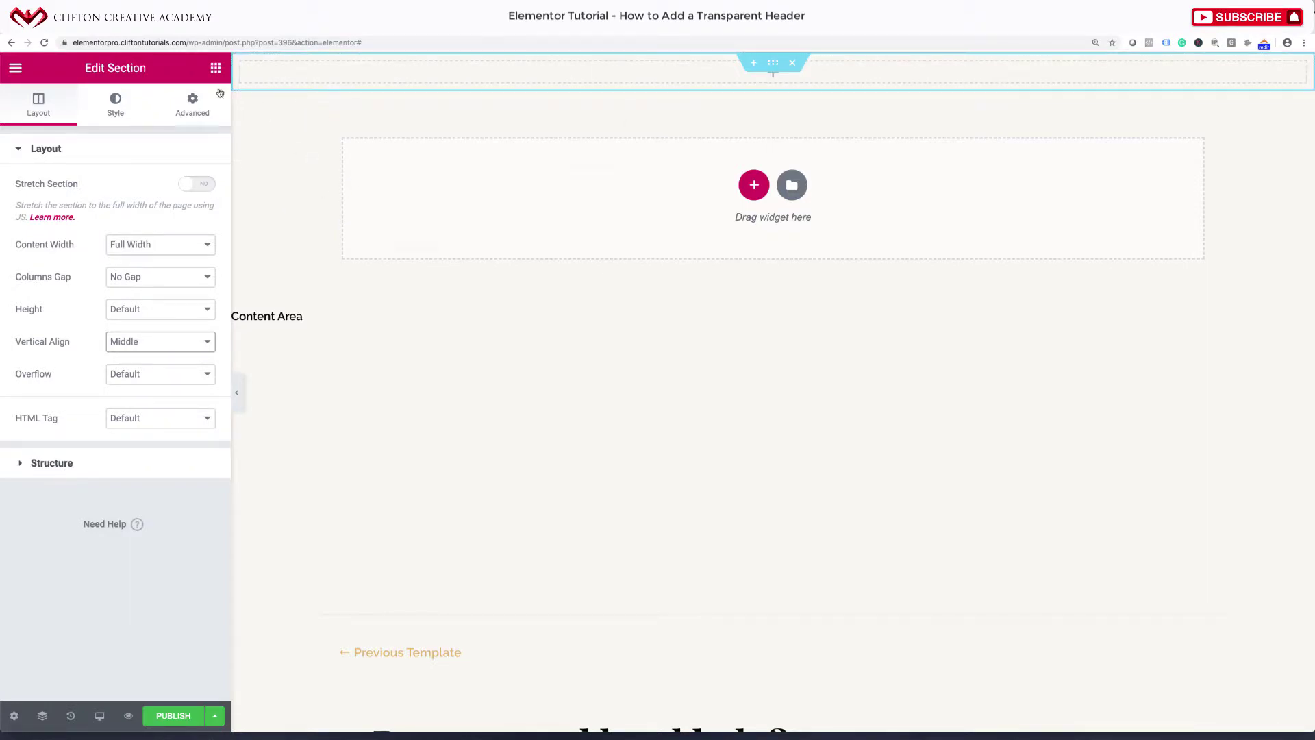
left_click_drag(218, 68, 278, 151)
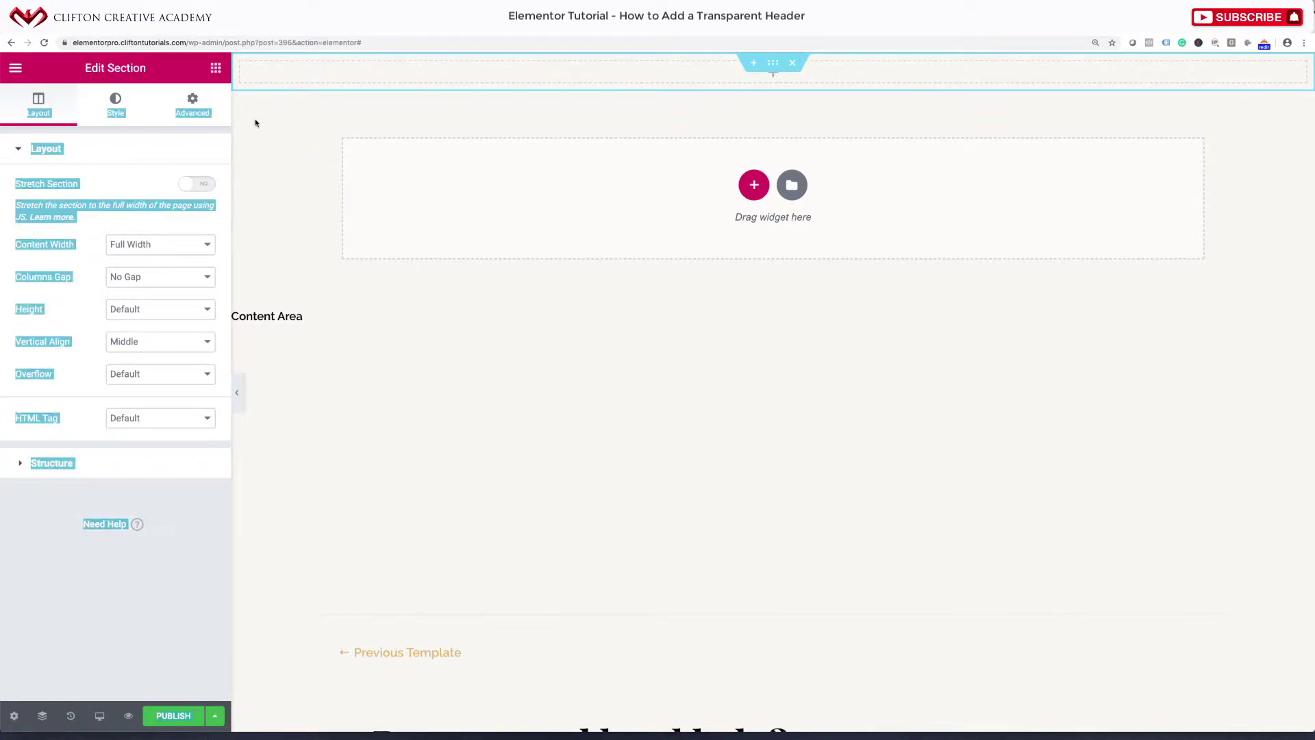
Step: Drop an Inner Section into the header and resize its columns to about 29.9% and 70.1%
left_click(216, 67)
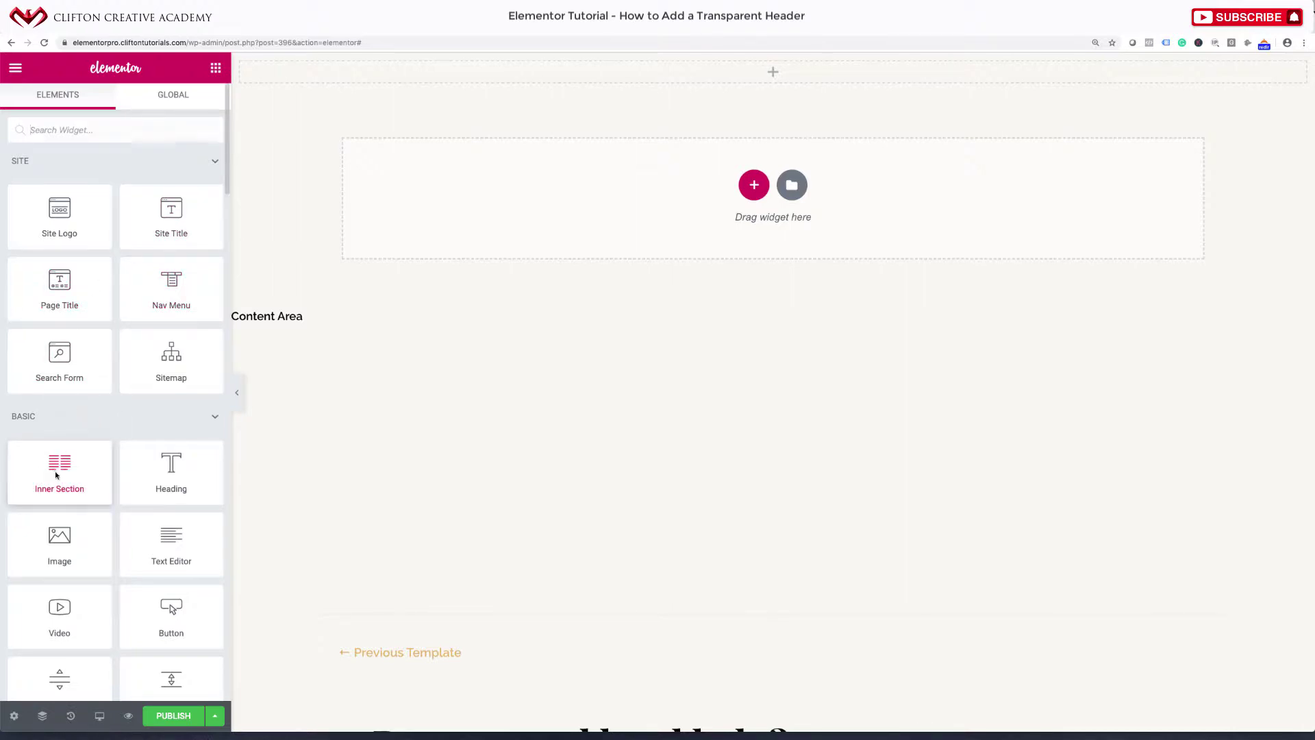
left_click_drag(55, 473, 763, 72)
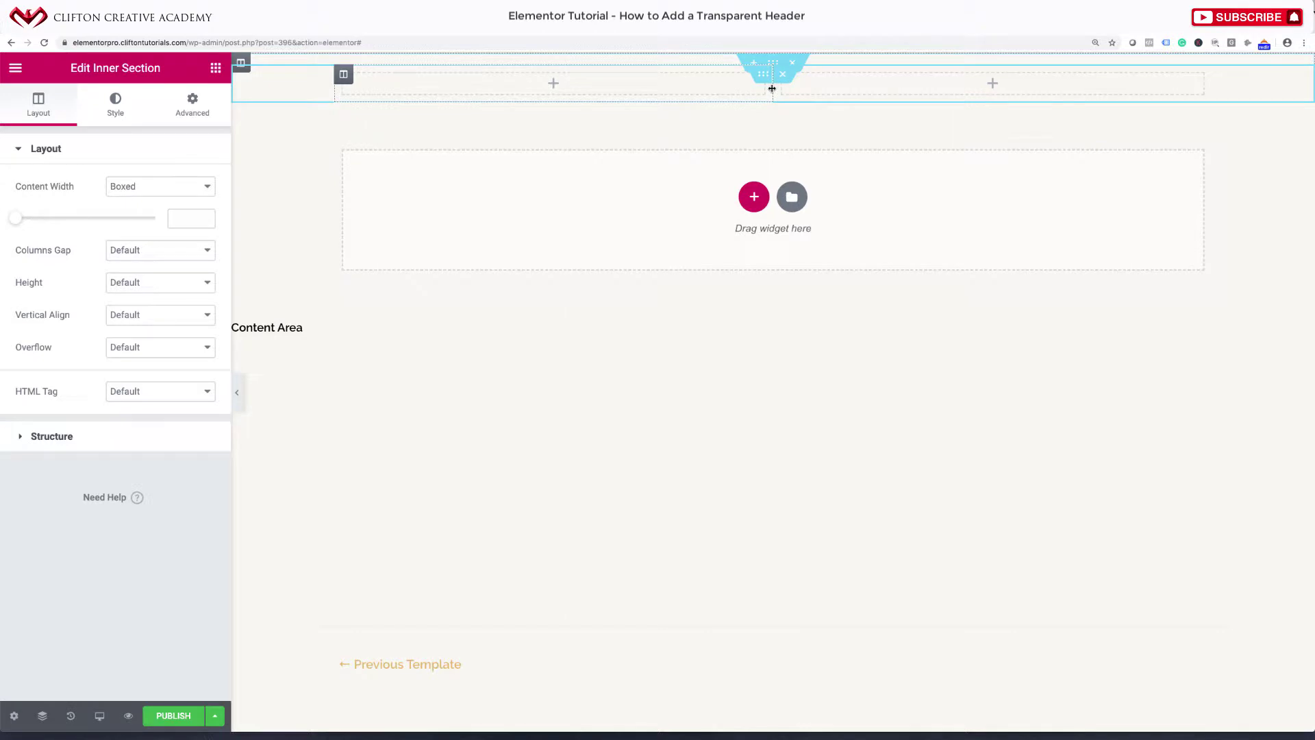
left_click_drag(771, 88, 596, 94)
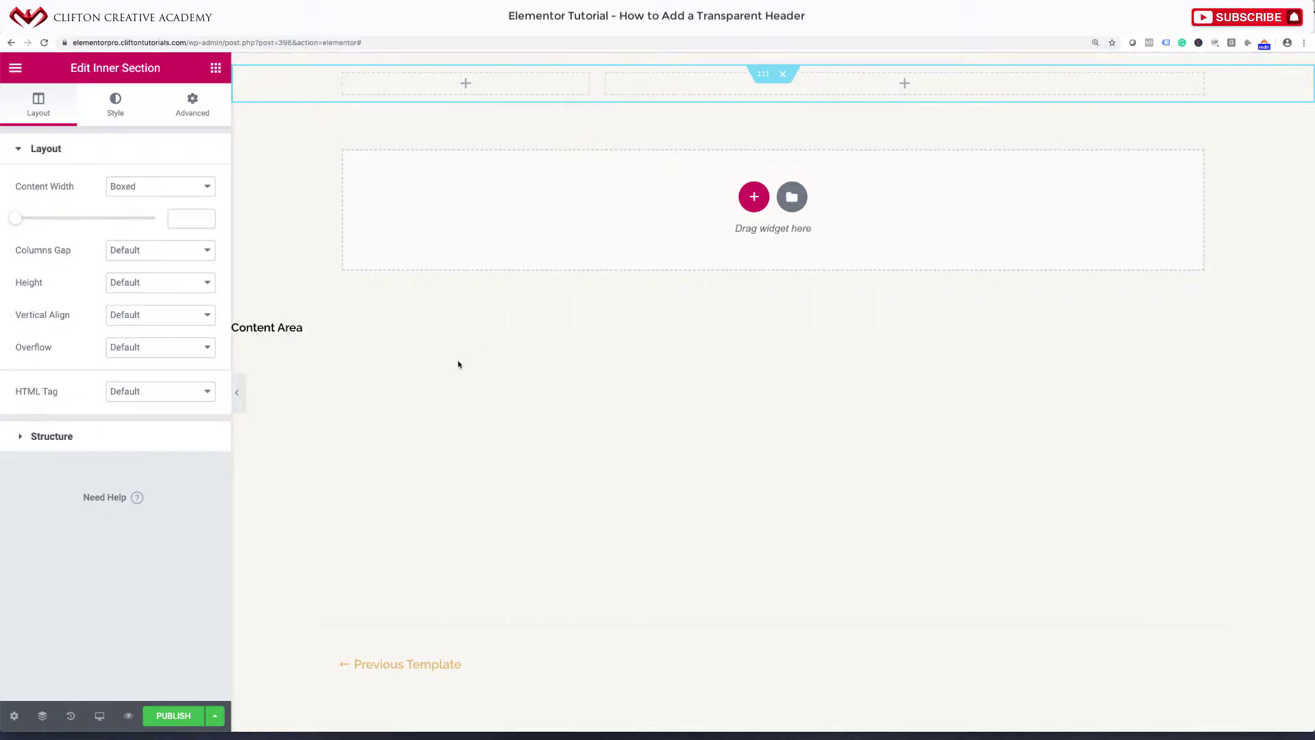
Step: Drag the Site Logo widget into the header's left column to show the Law Firm logo
left_click(464, 84)
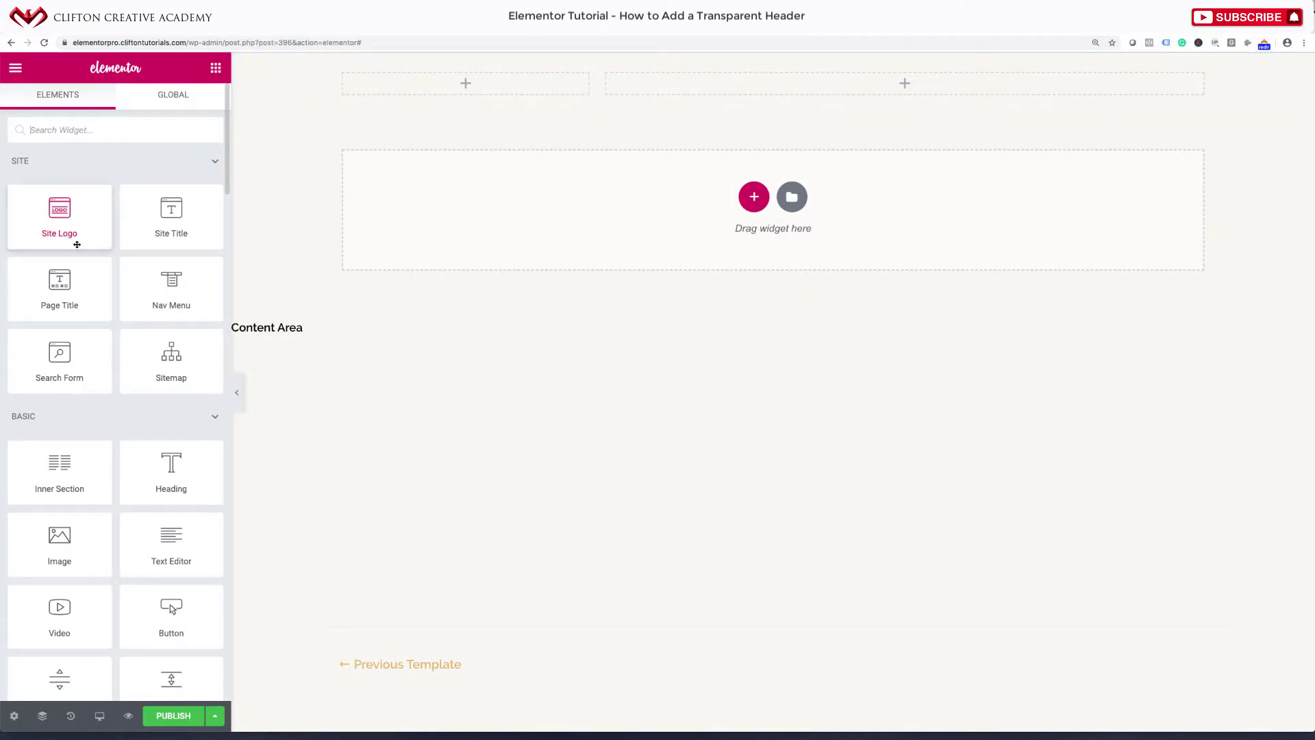
left_click_drag(66, 220, 437, 79)
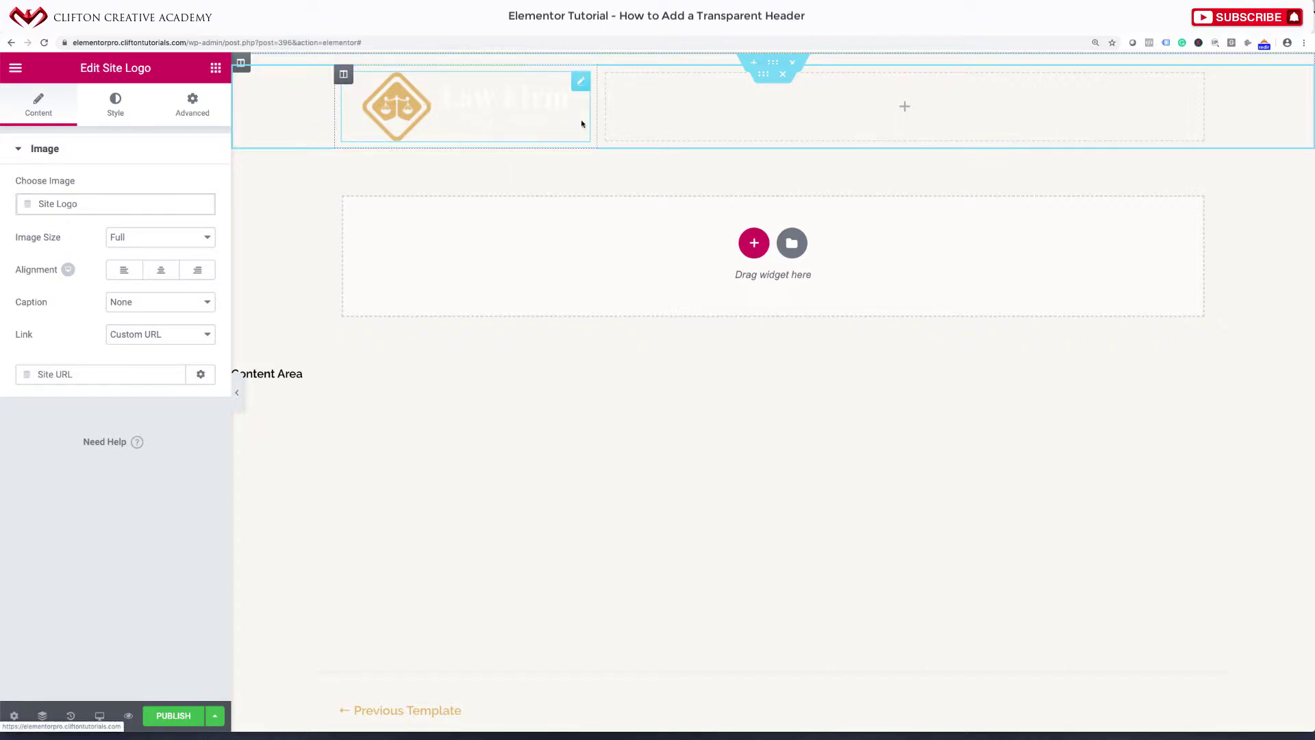
Step: Give the whole header section a Classic background of opaque black
left_click(773, 62)
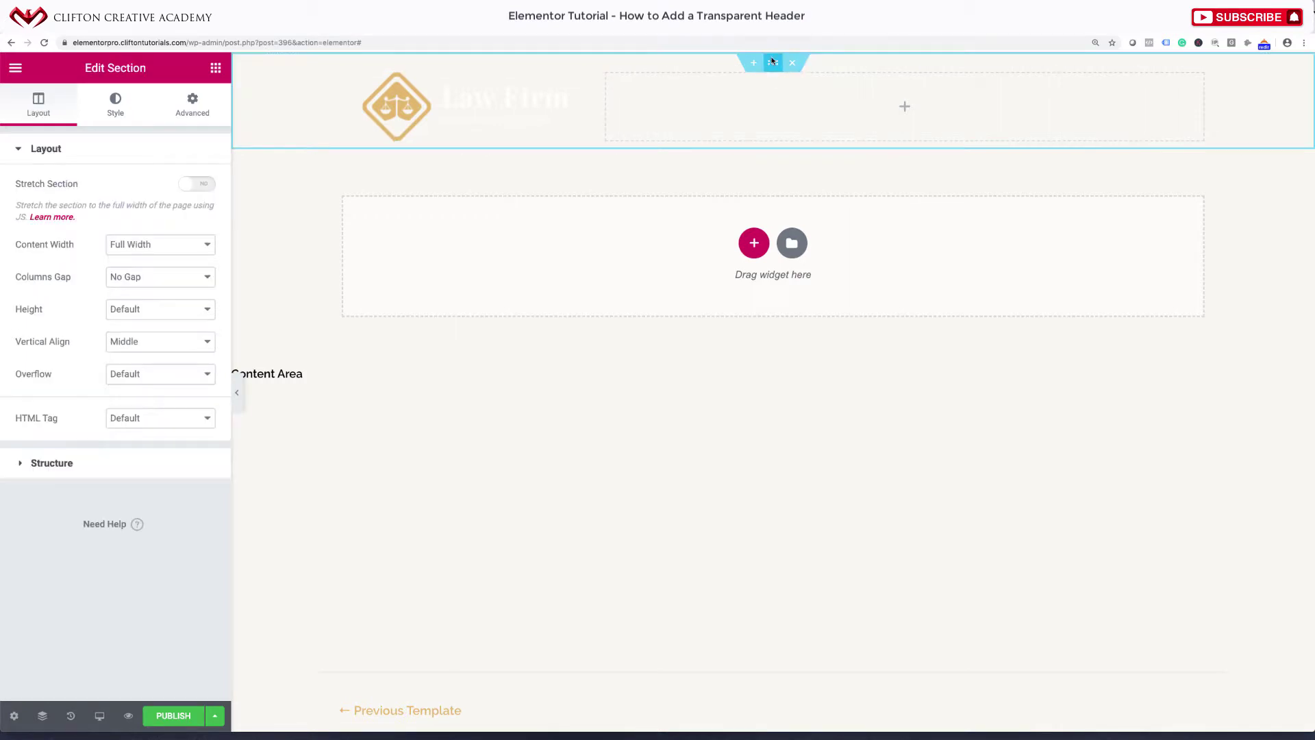
left_click(114, 115)
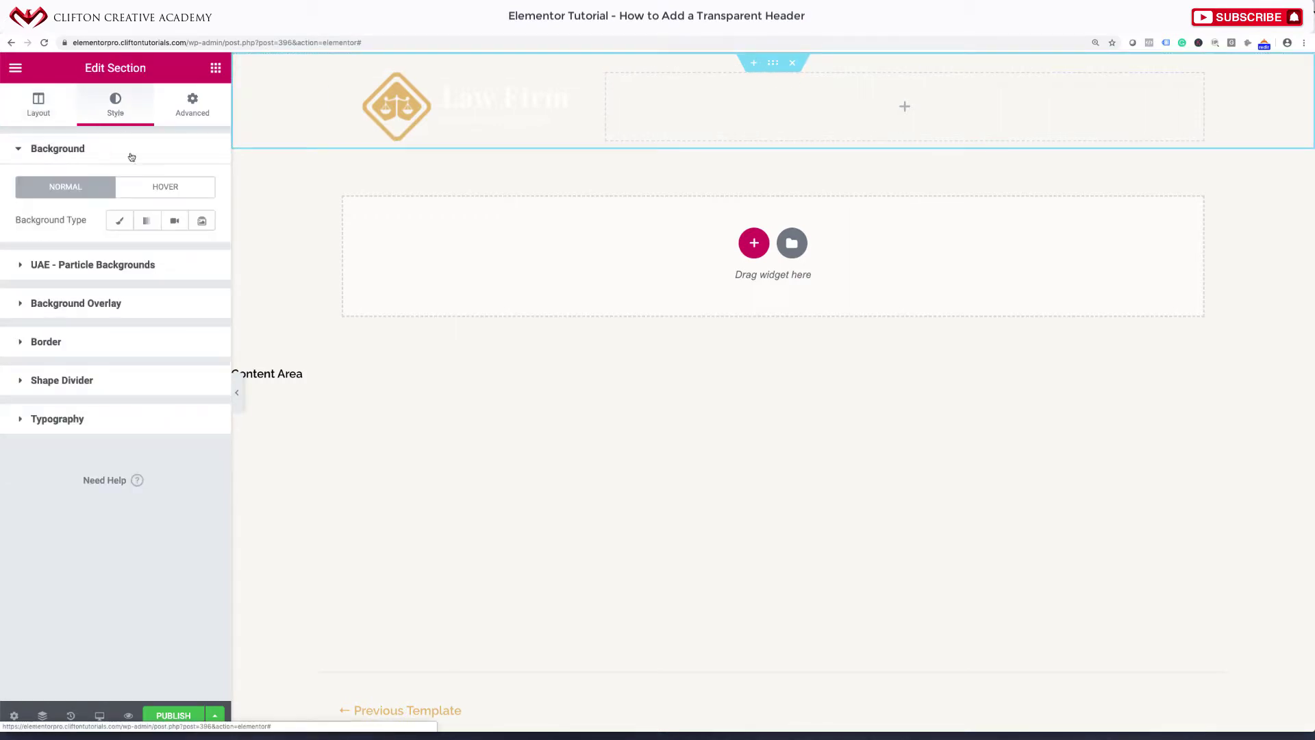
left_click(119, 220)
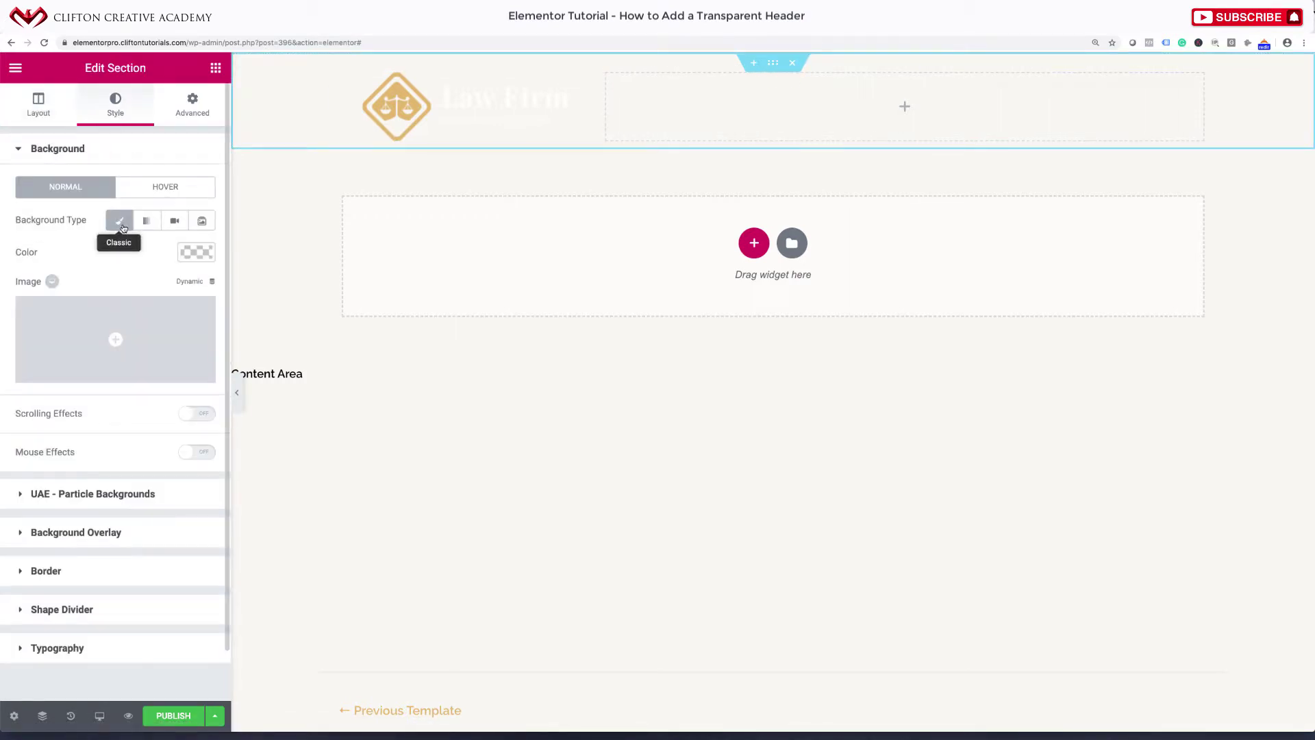
left_click(196, 255)
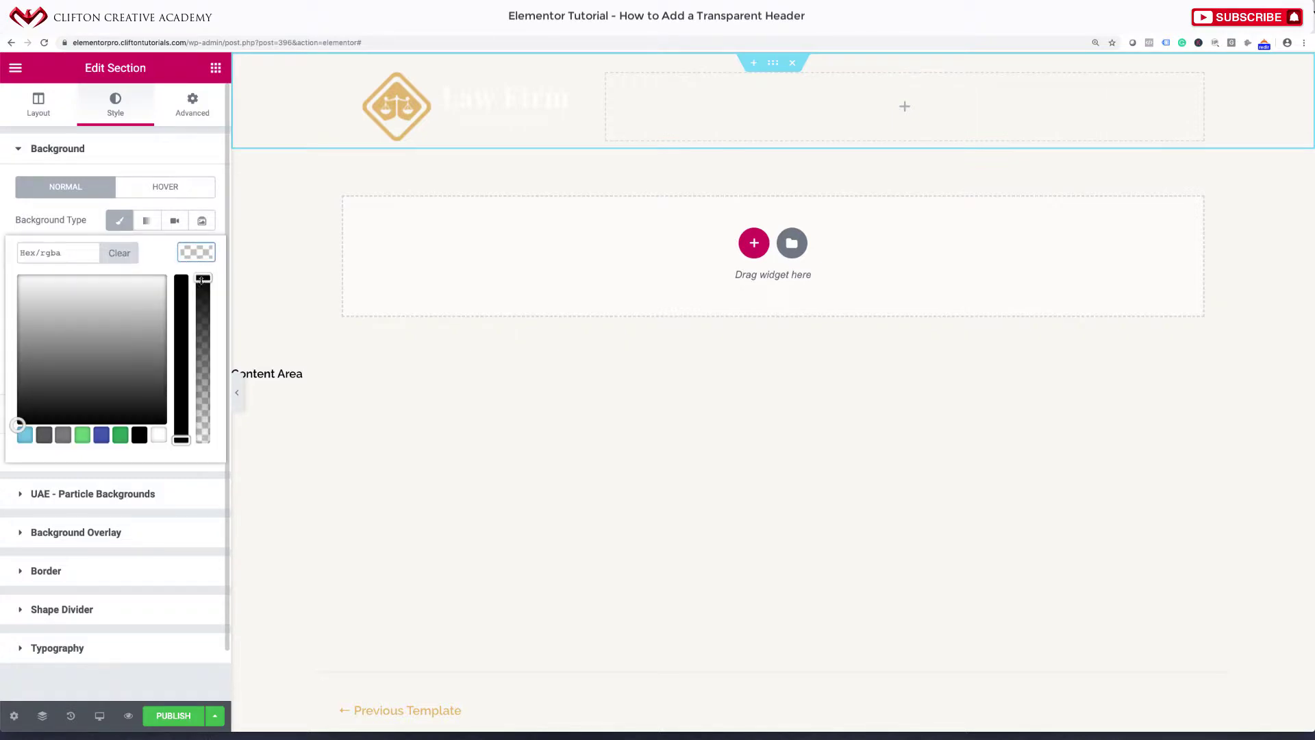
left_click(202, 281)
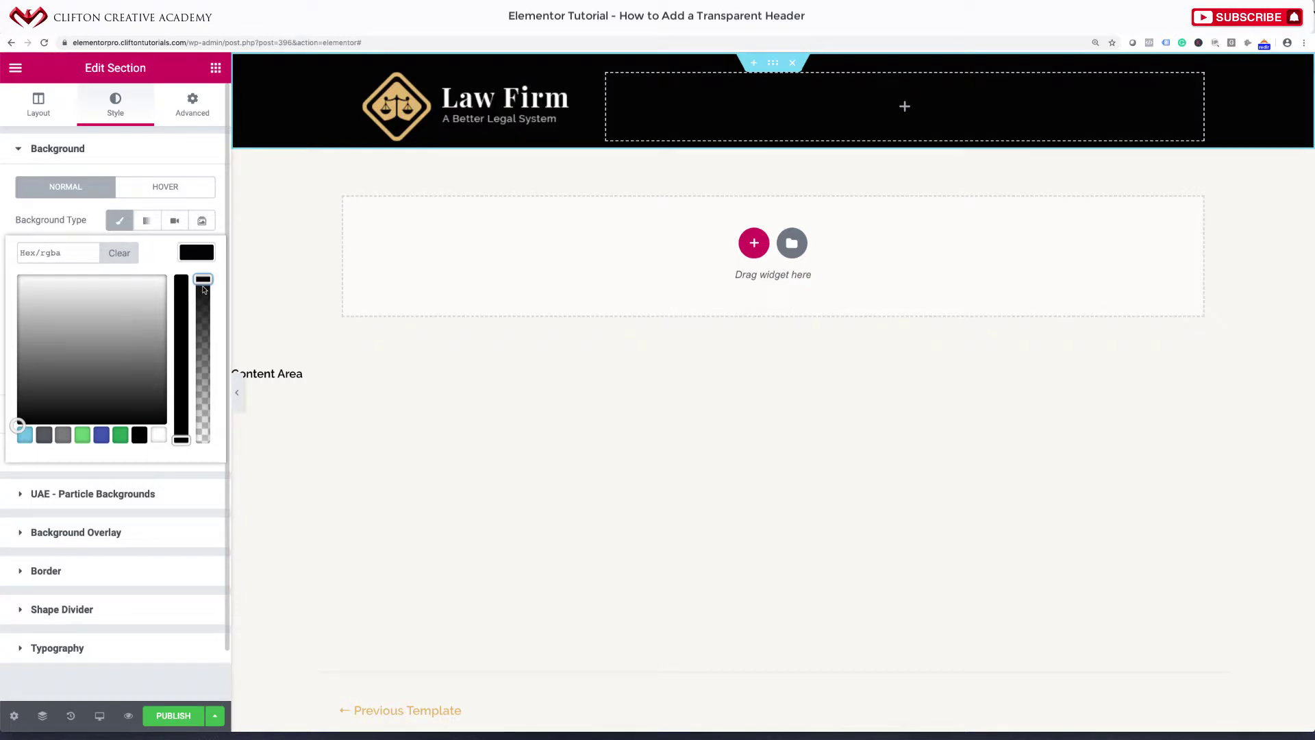
left_click(214, 172)
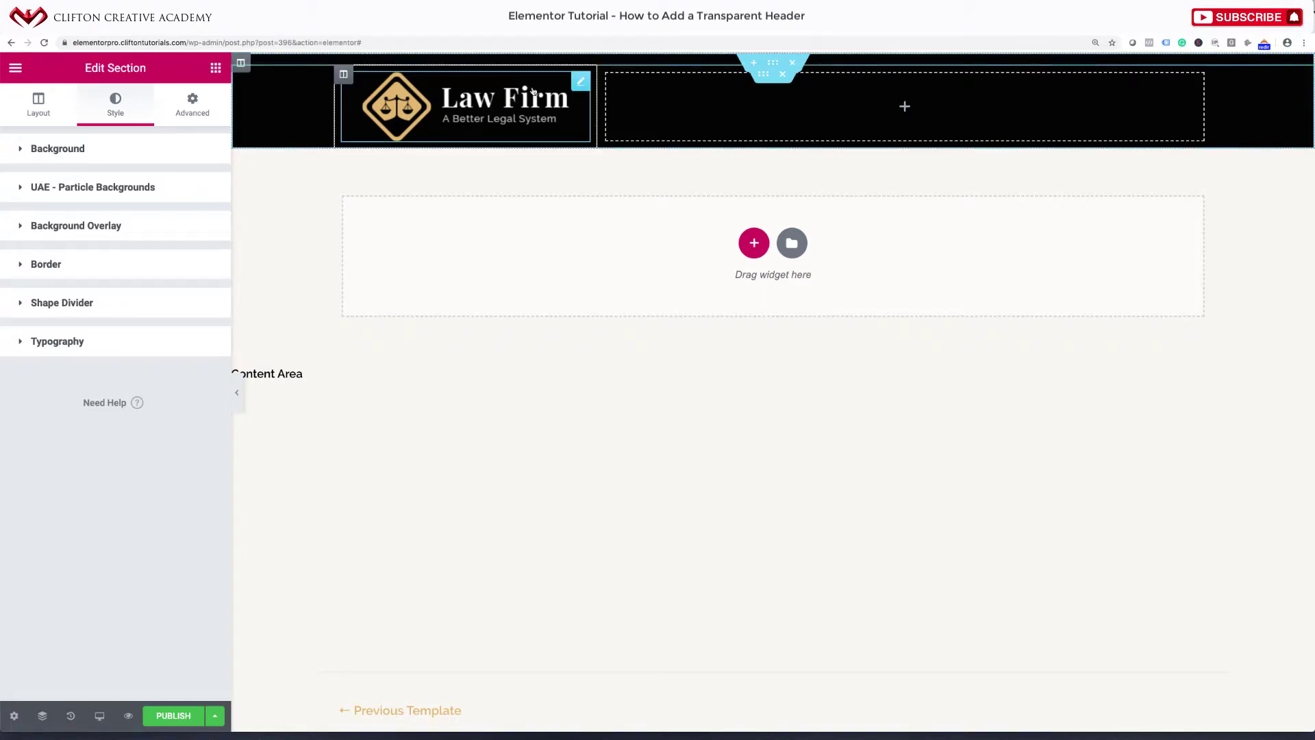
Step: Place a Nav Menu widget using 'Menu' in the right column, with items aligned Center
left_click(904, 107)
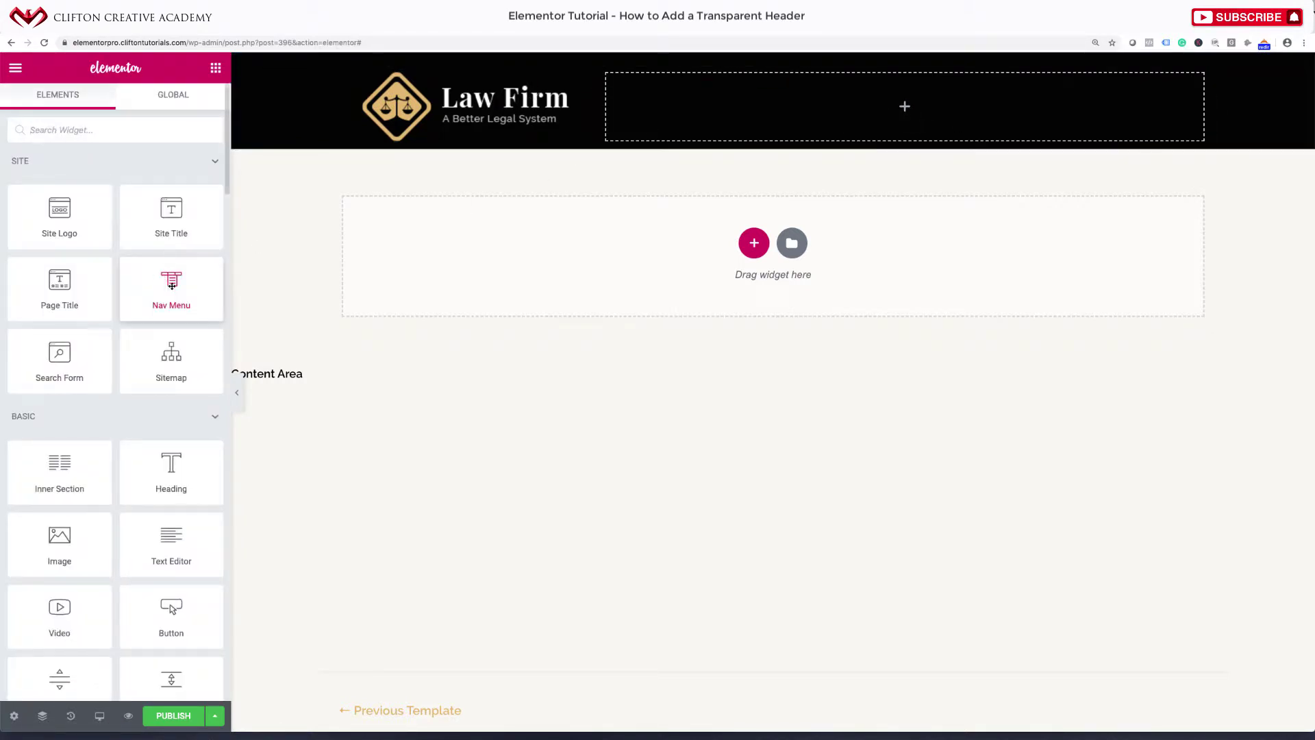
left_click_drag(171, 286, 879, 112)
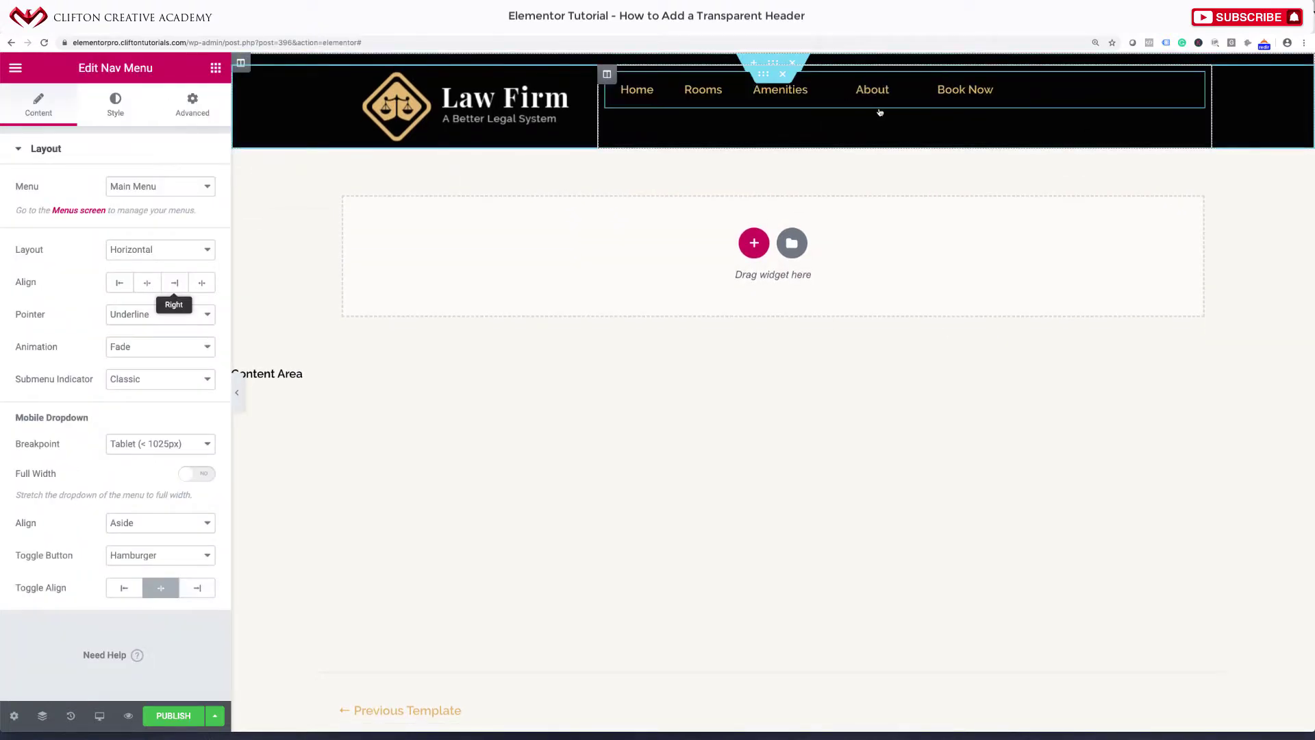
left_click(187, 189)
left_click(189, 200)
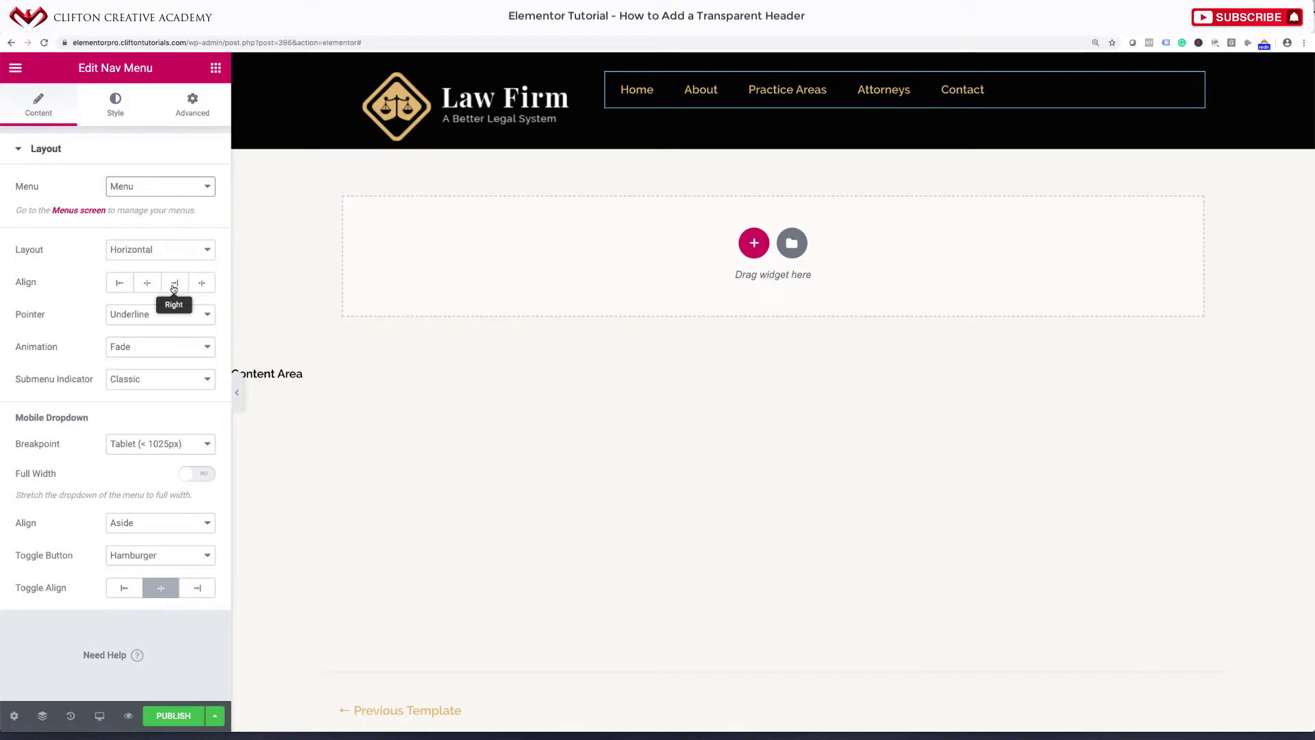
left_click(204, 286)
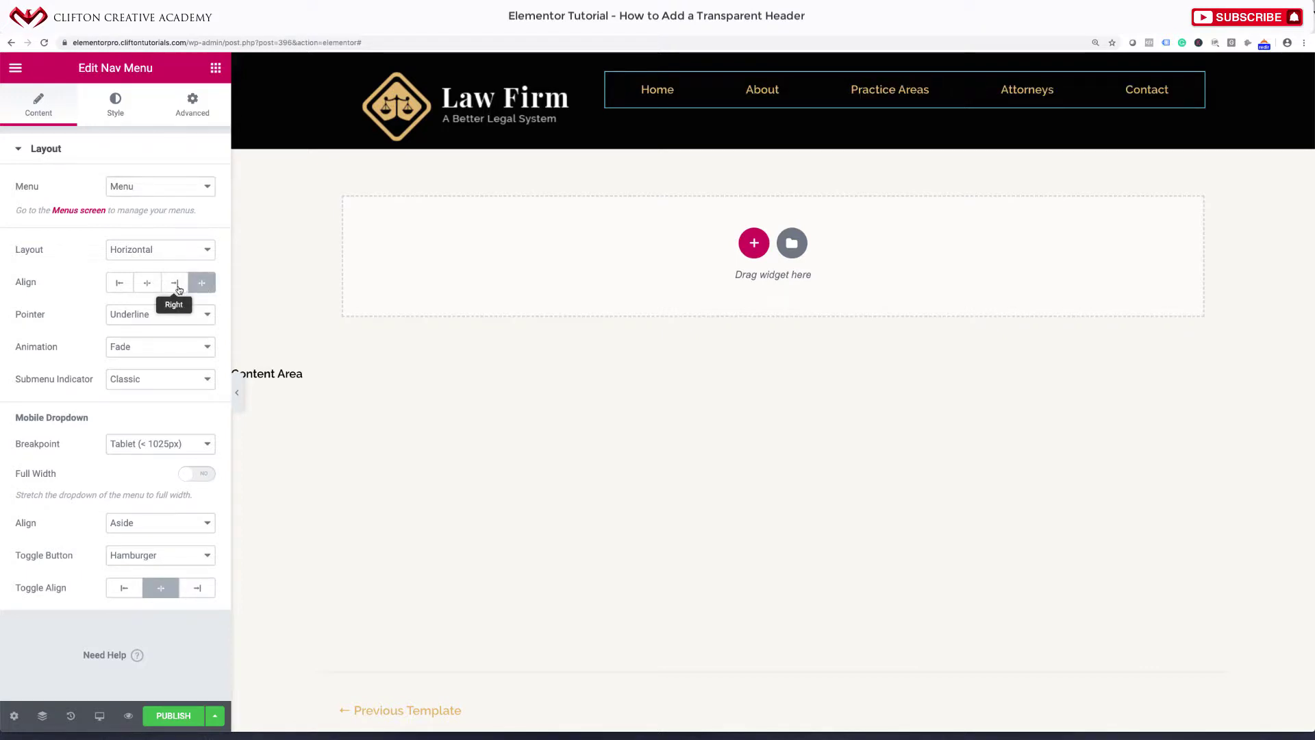
left_click(145, 284)
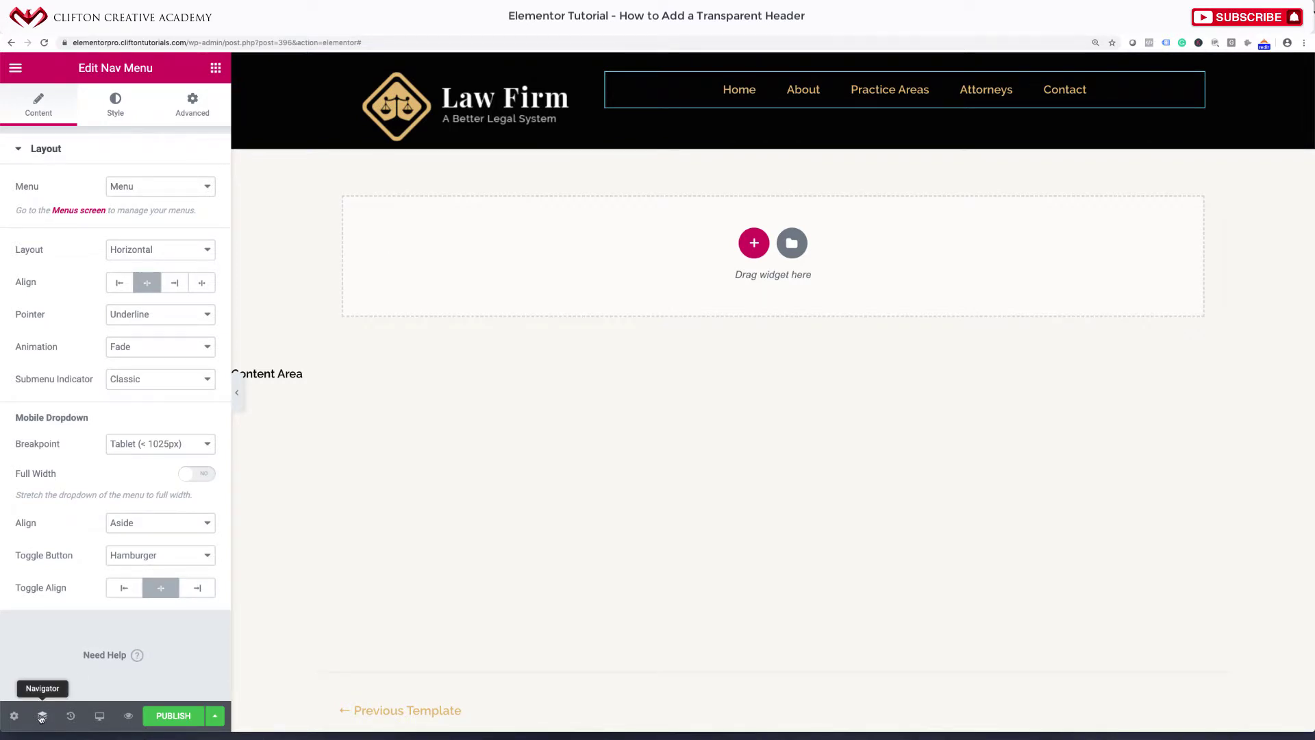
Step: Select the Inner Section through the Navigator and set its Vertical Align to Middle
left_click(42, 715)
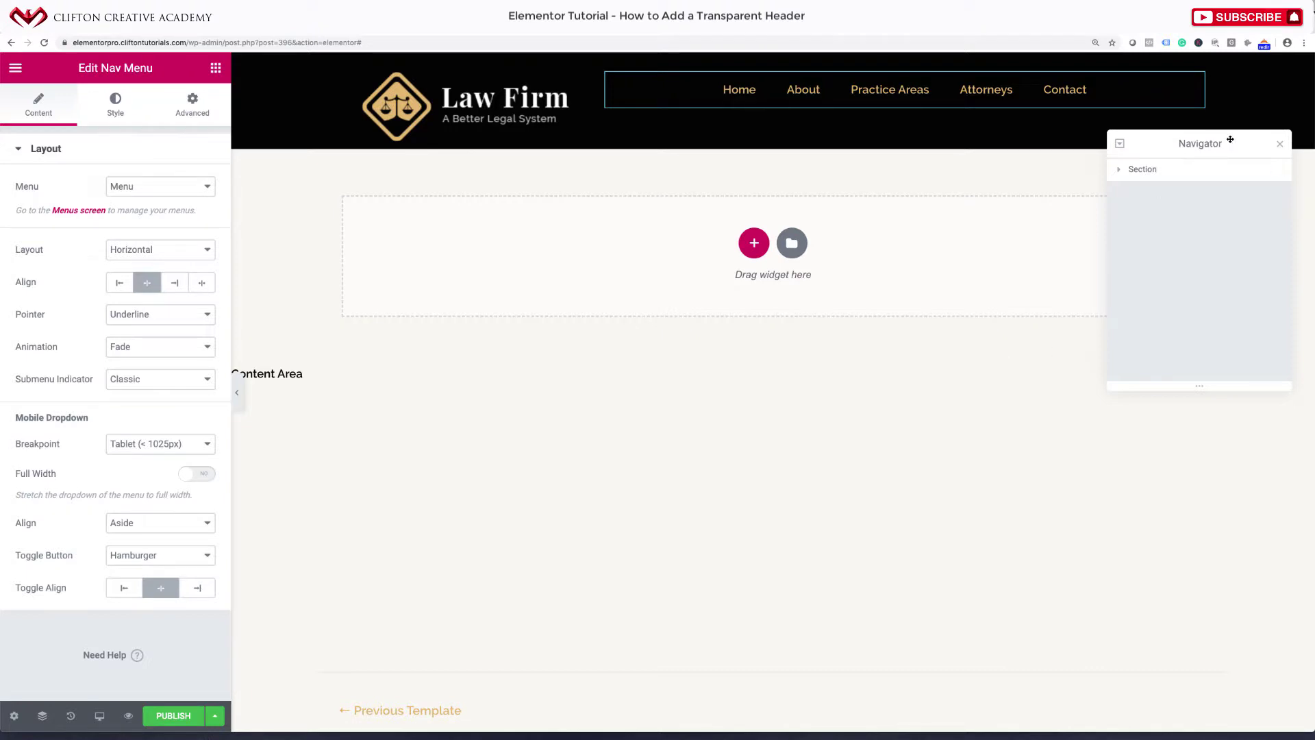
left_click_drag(1230, 139, 1140, 139)
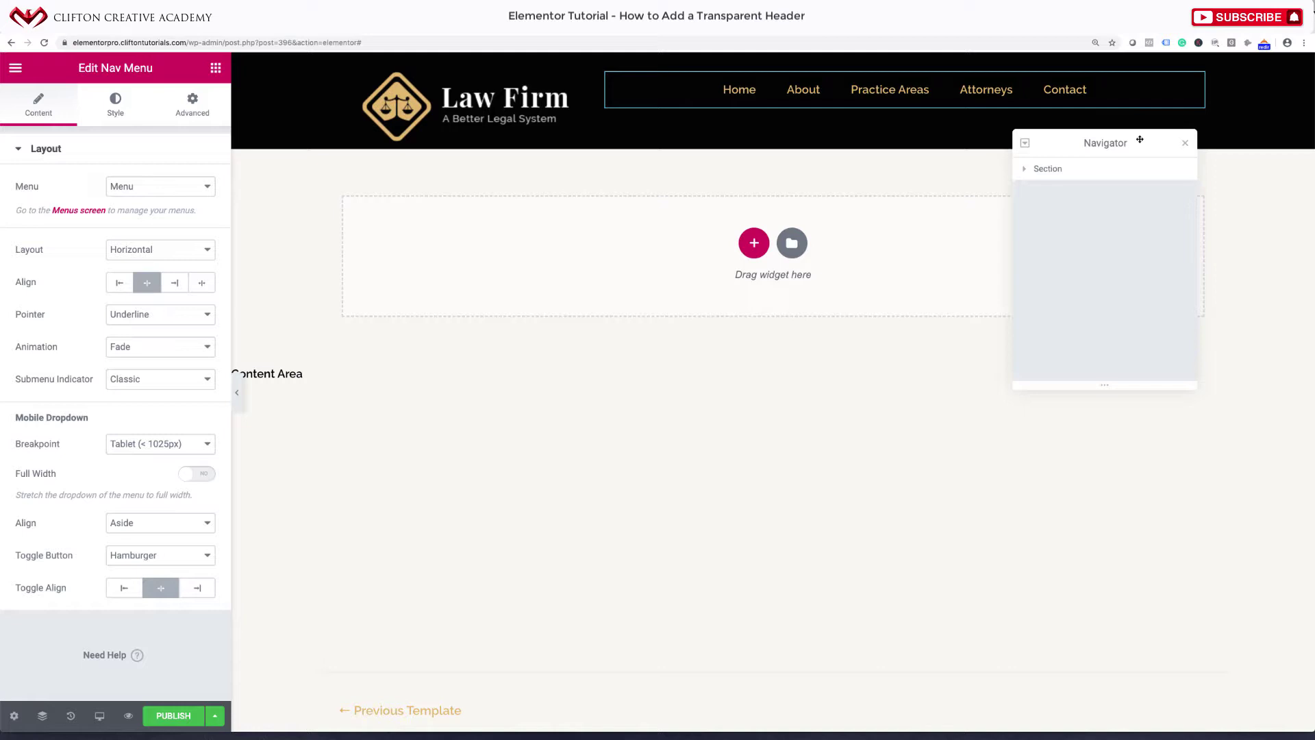
left_click(1025, 171)
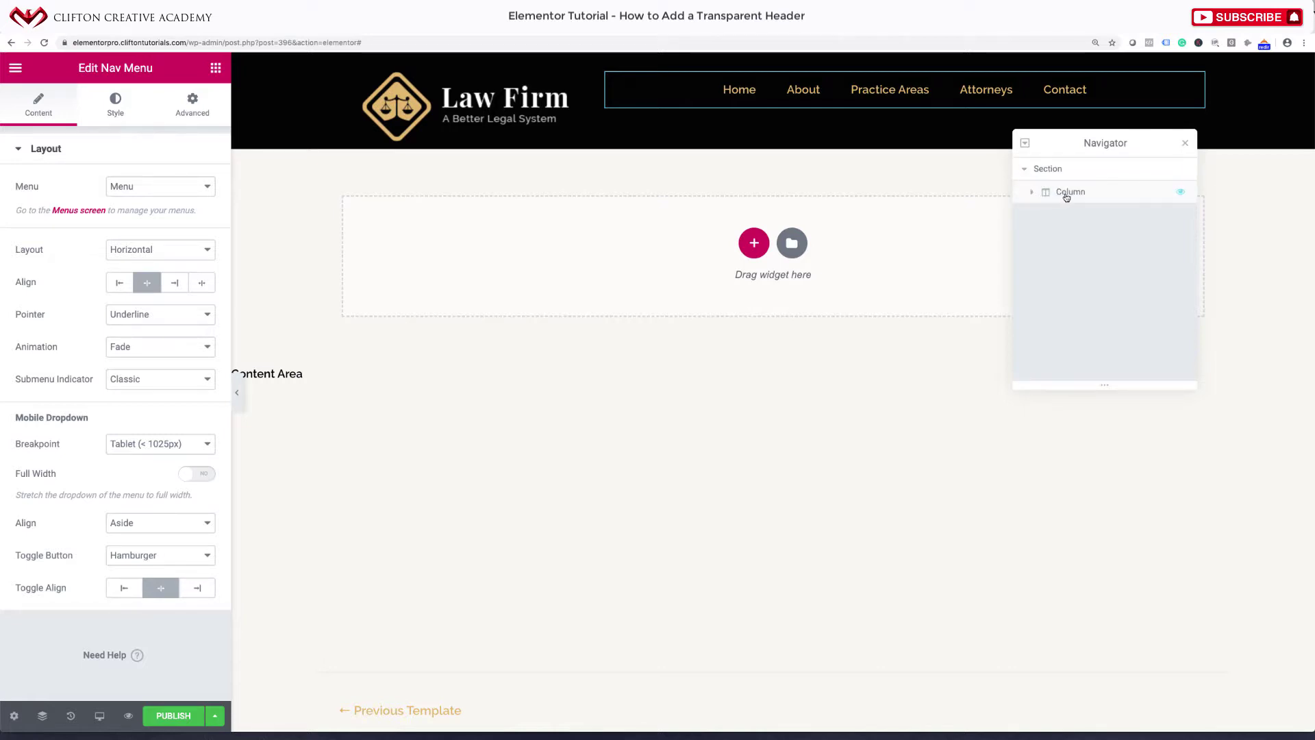
left_click(1105, 196)
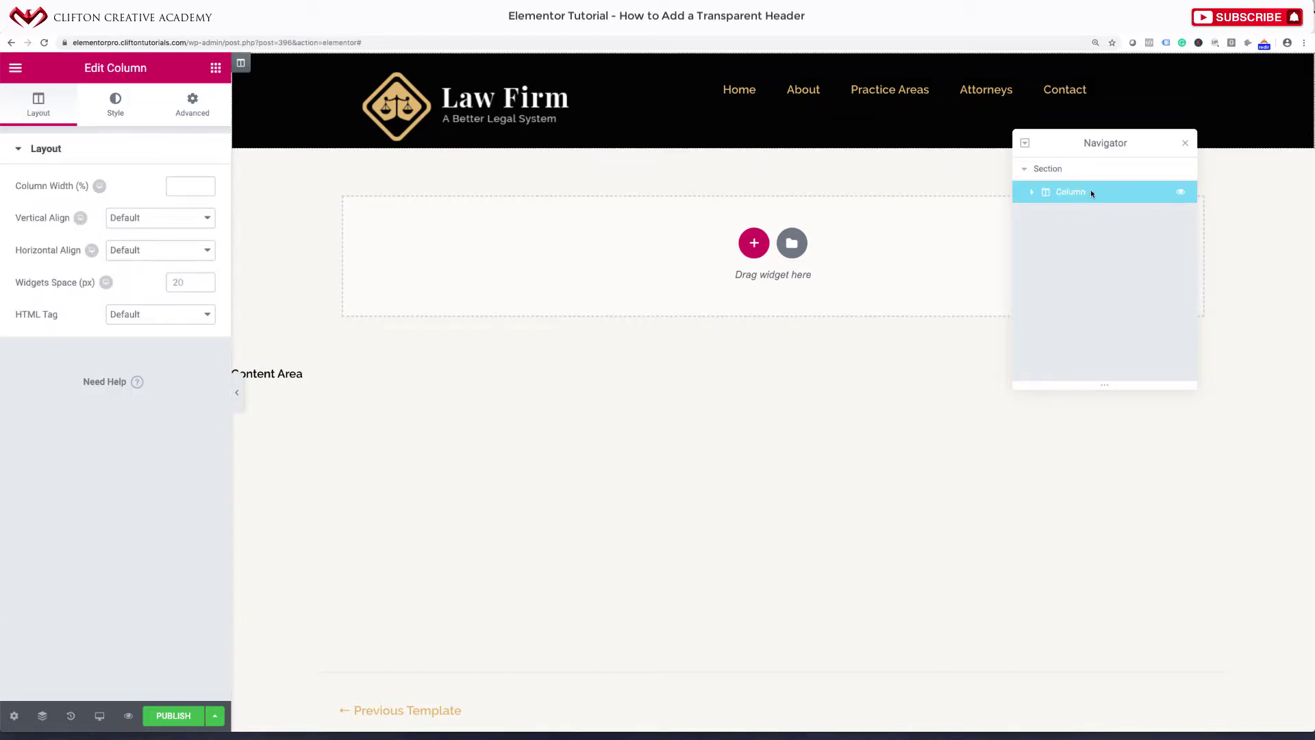
left_click(1032, 194)
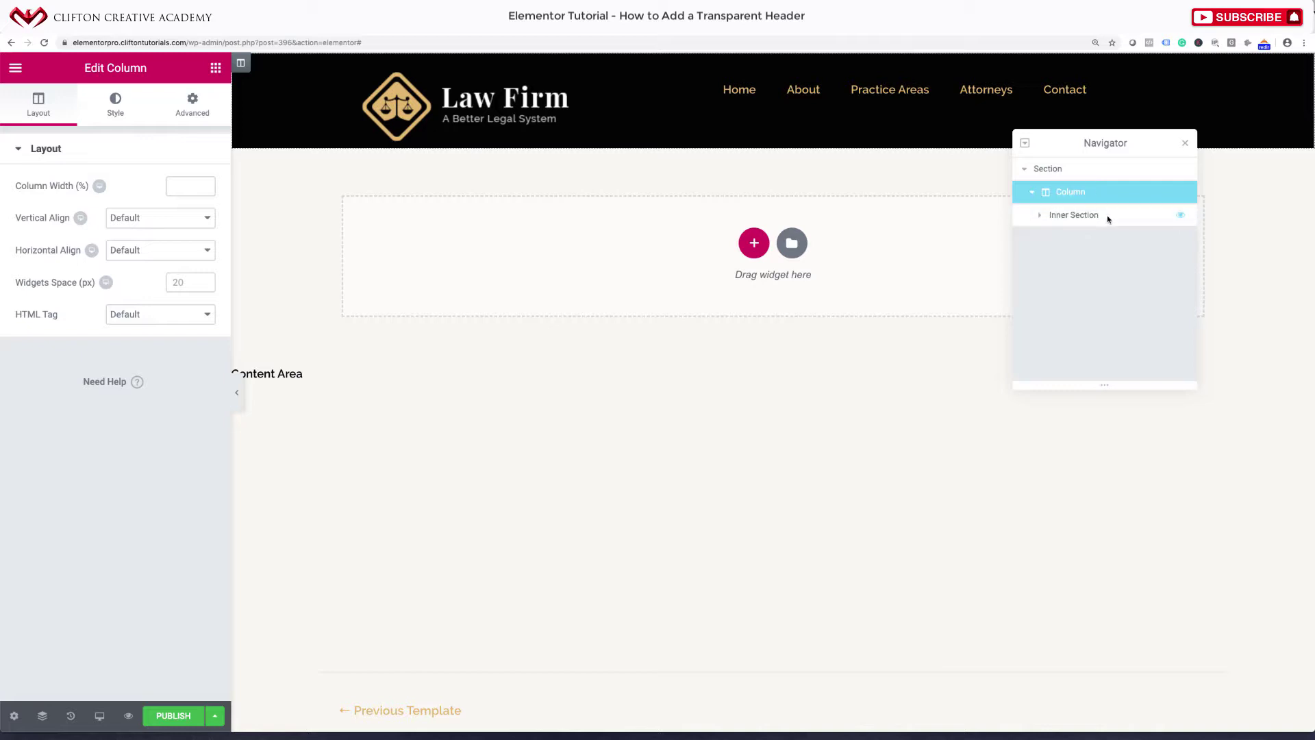
left_click(1107, 218)
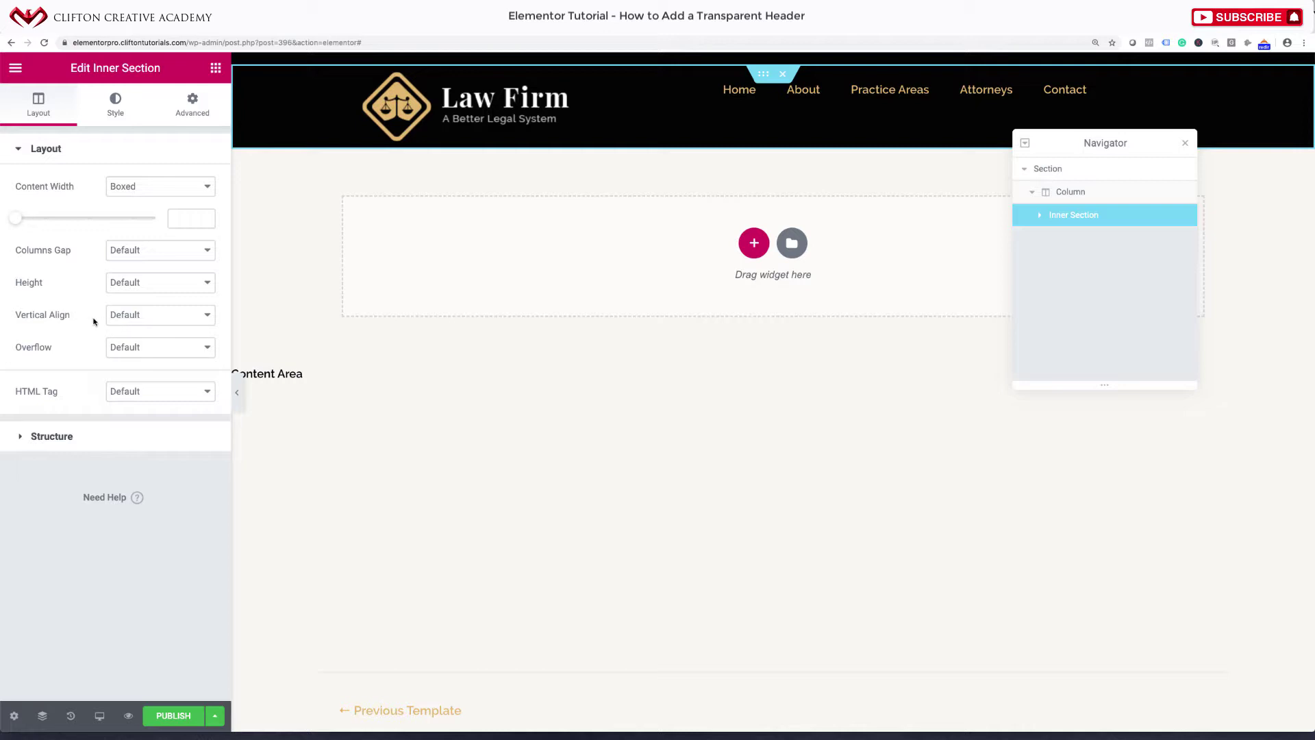
left_click(150, 320)
left_click(147, 340)
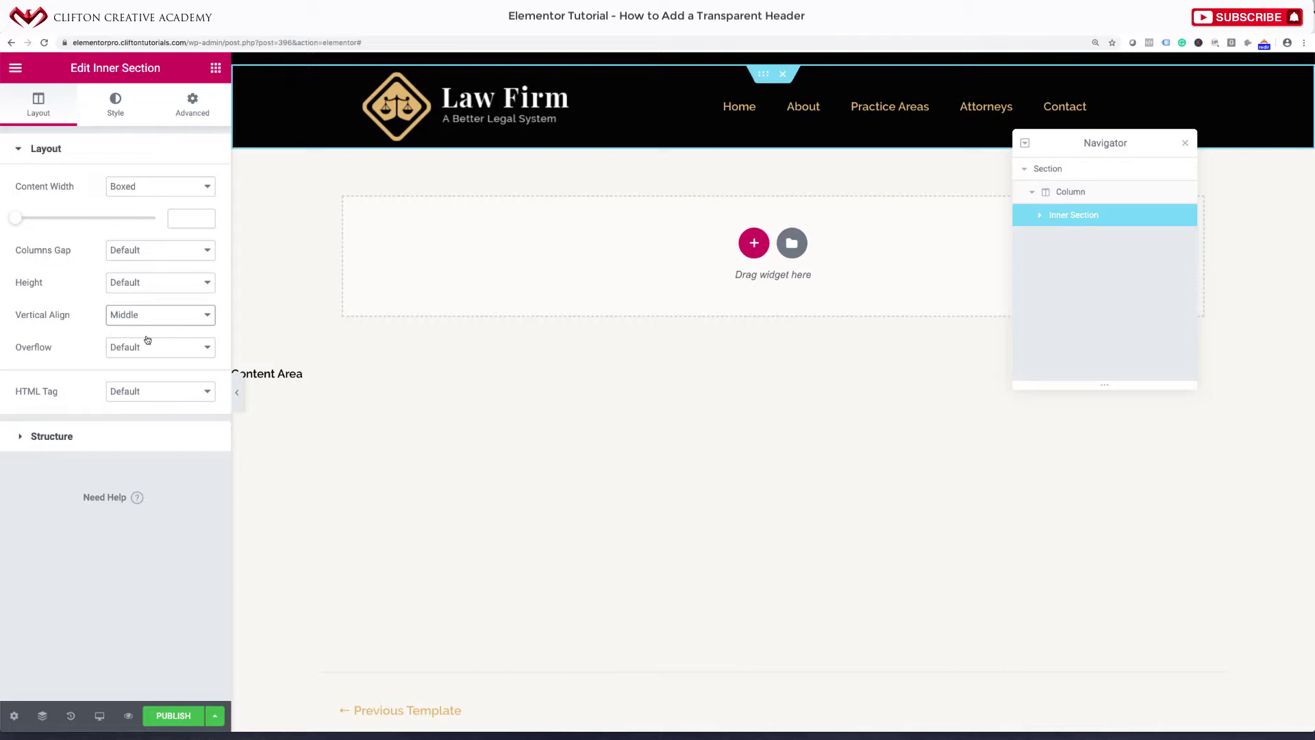
left_click(1185, 143)
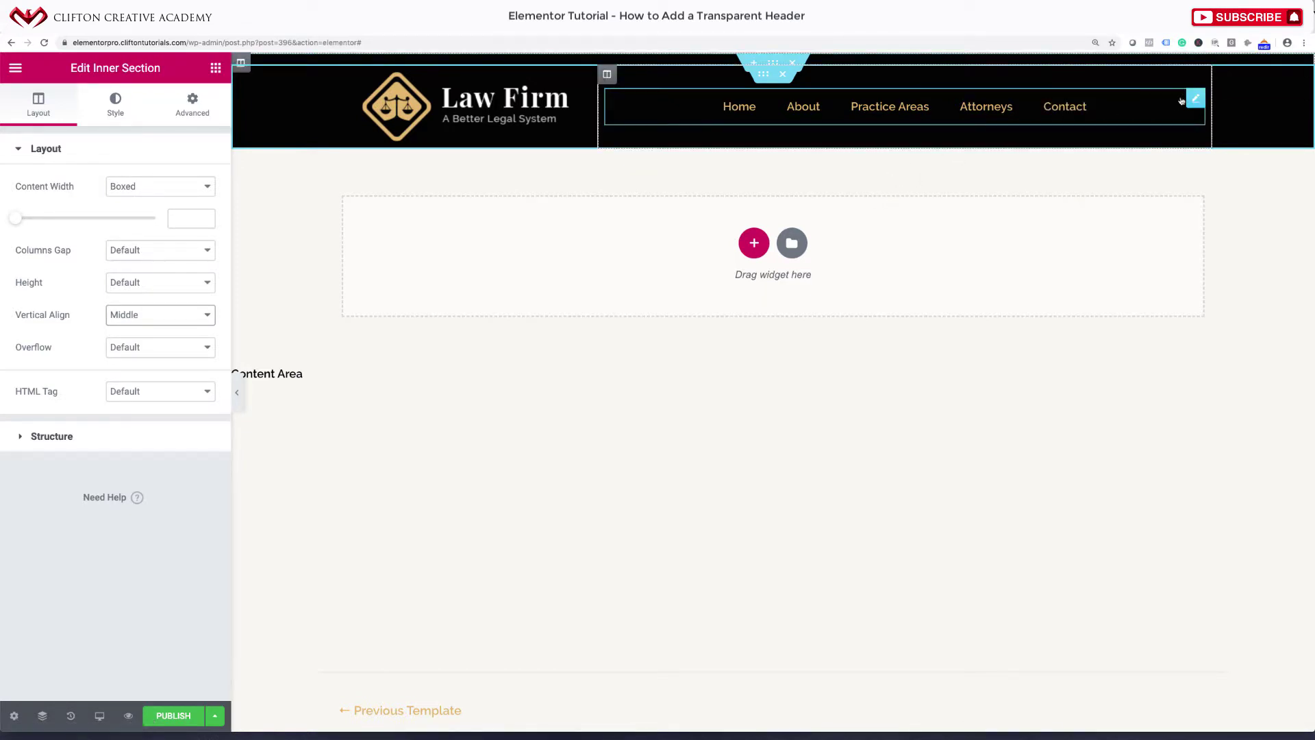
Step: Add a new empty third column beside the nav menu's column
left_click(1196, 98)
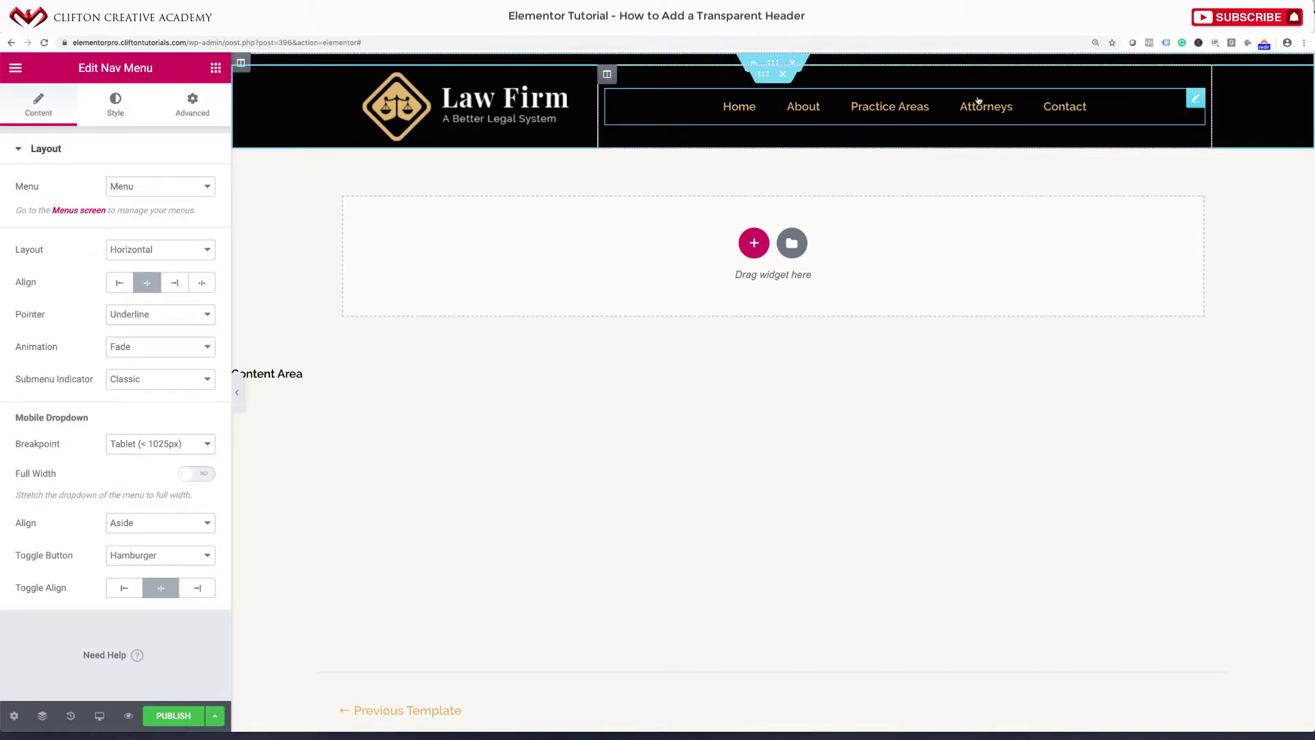
right_click(607, 75)
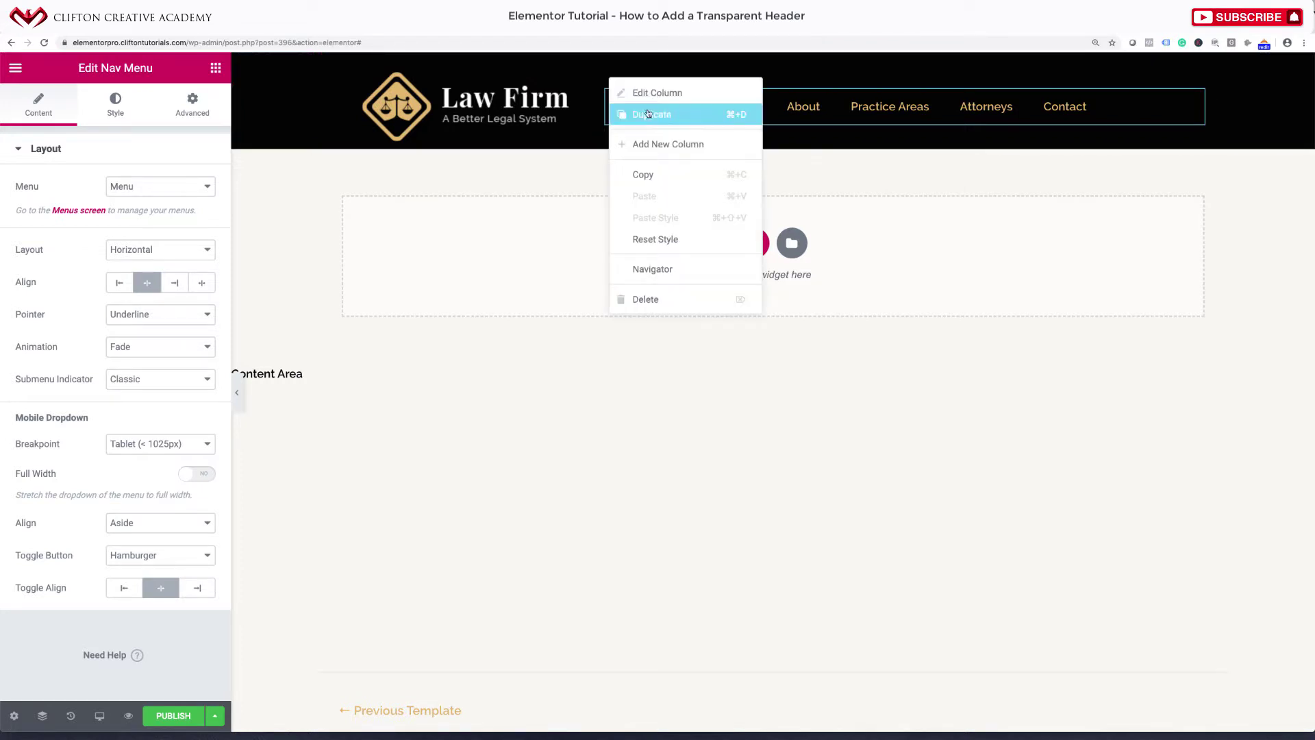
left_click(652, 144)
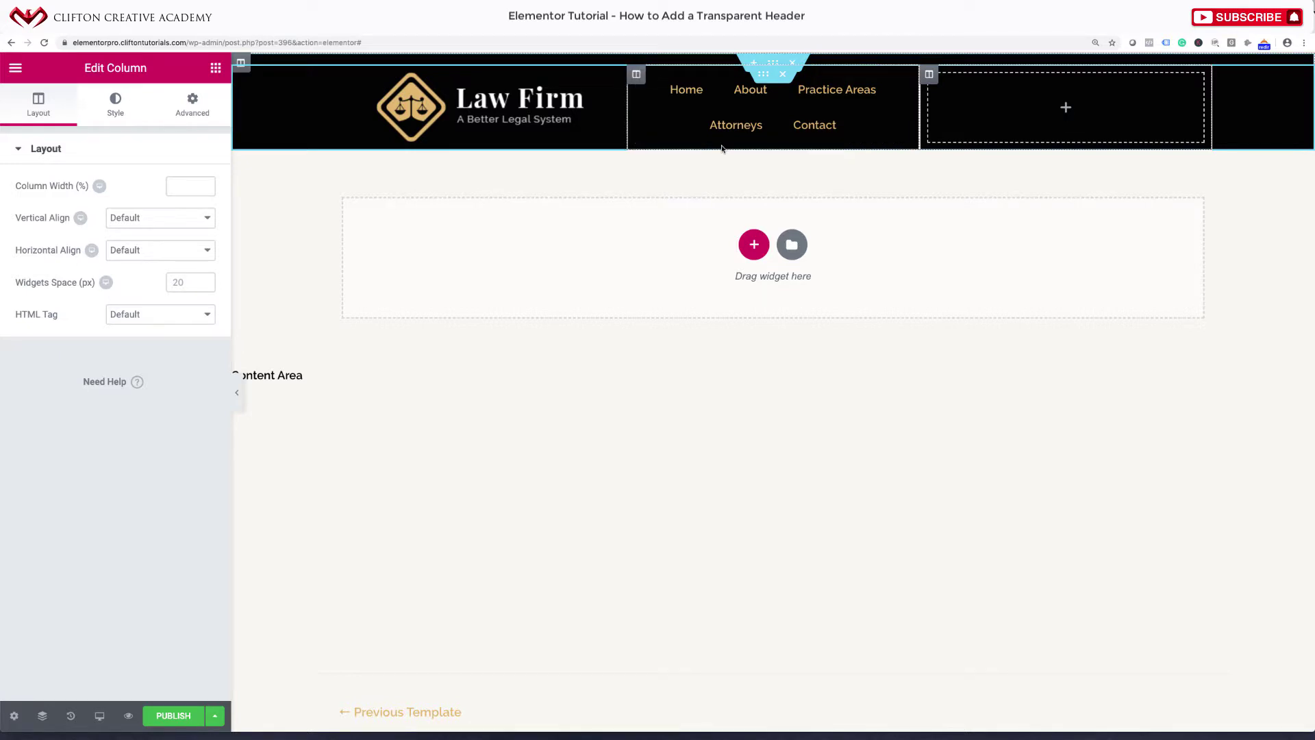
Step: Place a Button widget in the new column, labelled 'Free Consultation' and centred
left_click(214, 70)
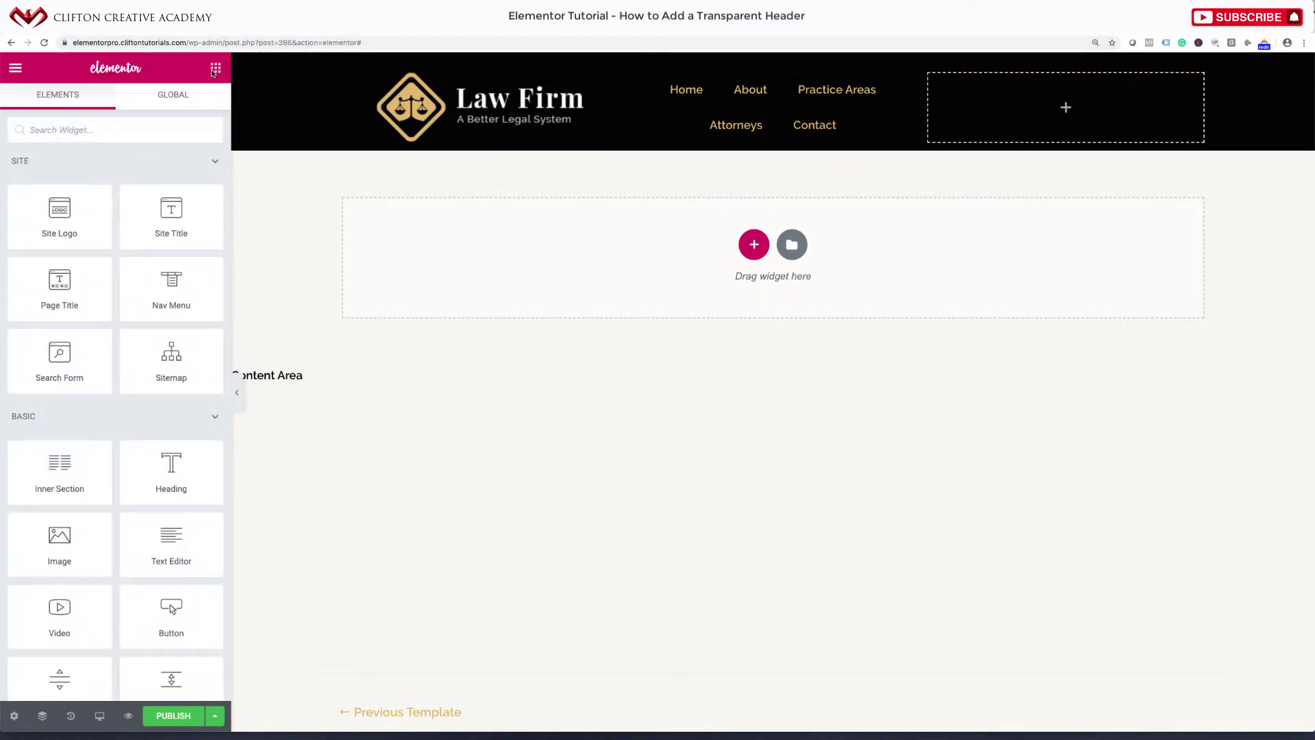
scroll(121, 363, "down", 5)
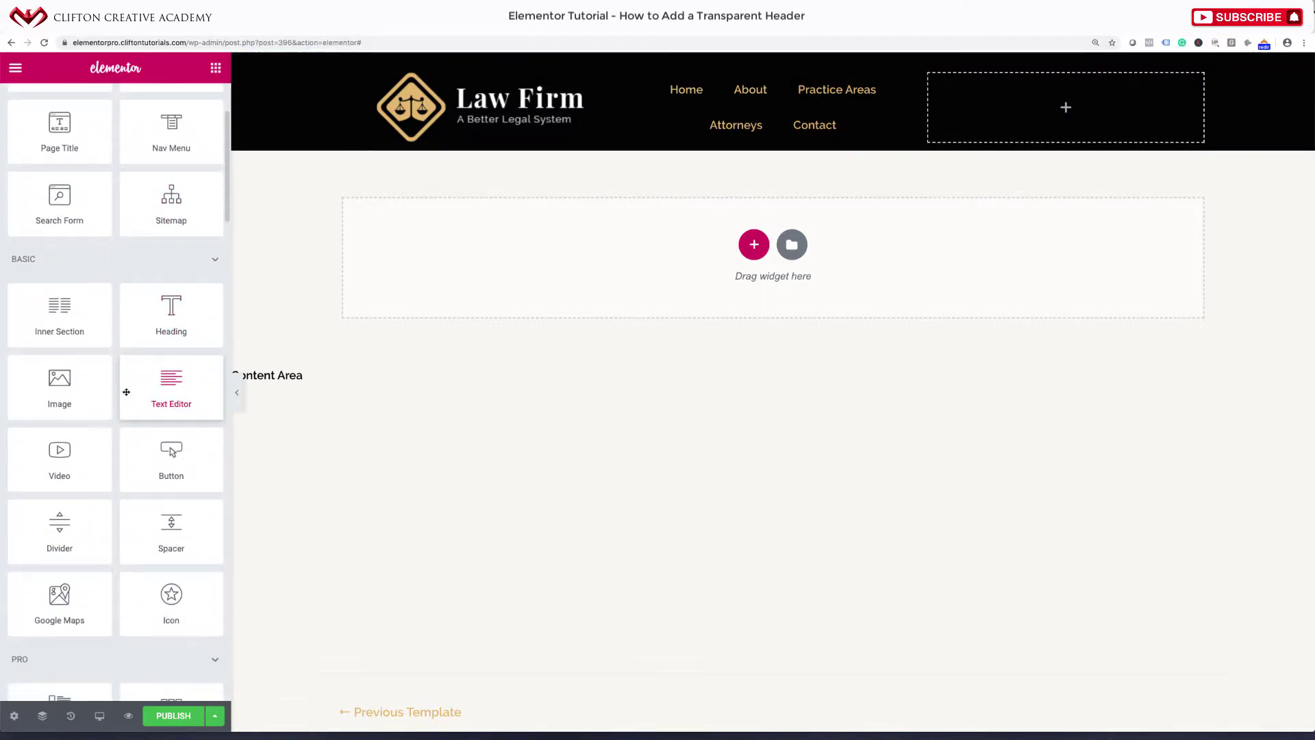
left_click_drag(173, 468, 1053, 124)
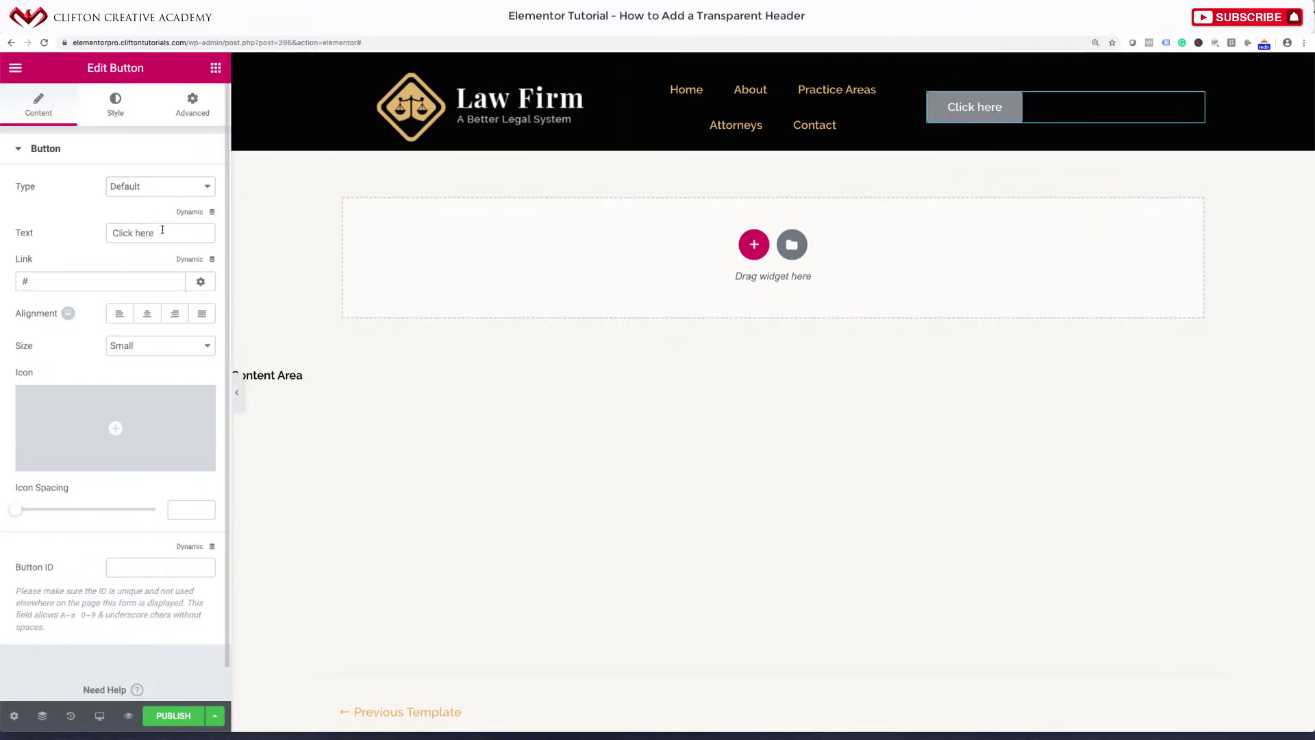
left_click_drag(156, 233, 100, 233)
type("Fr")
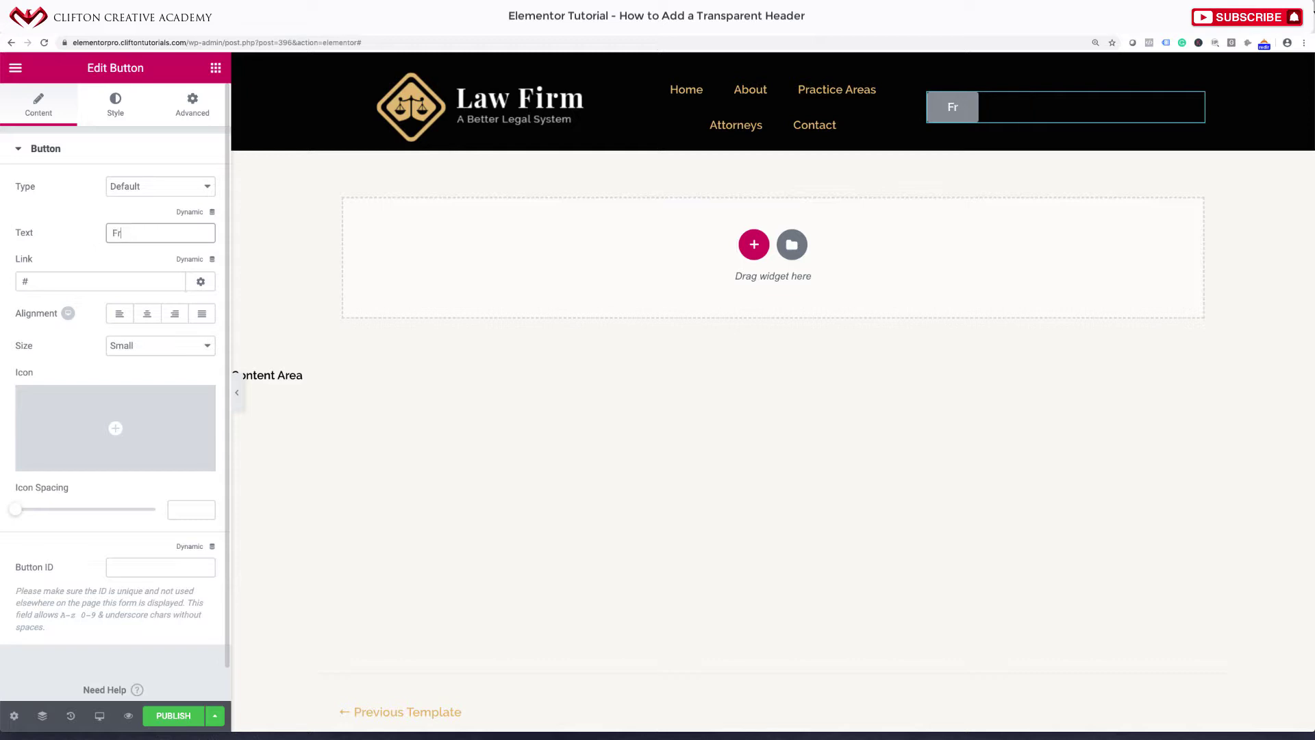
type("ee Consultation")
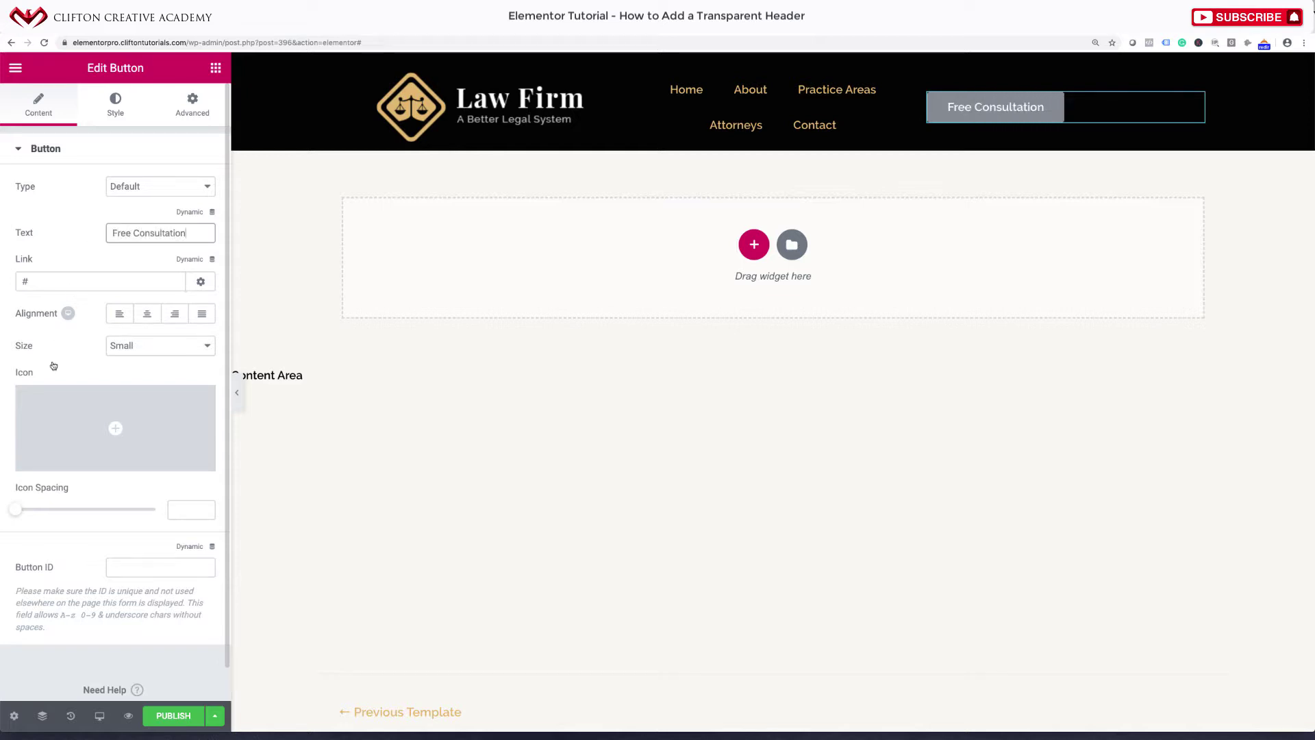
left_click(153, 312)
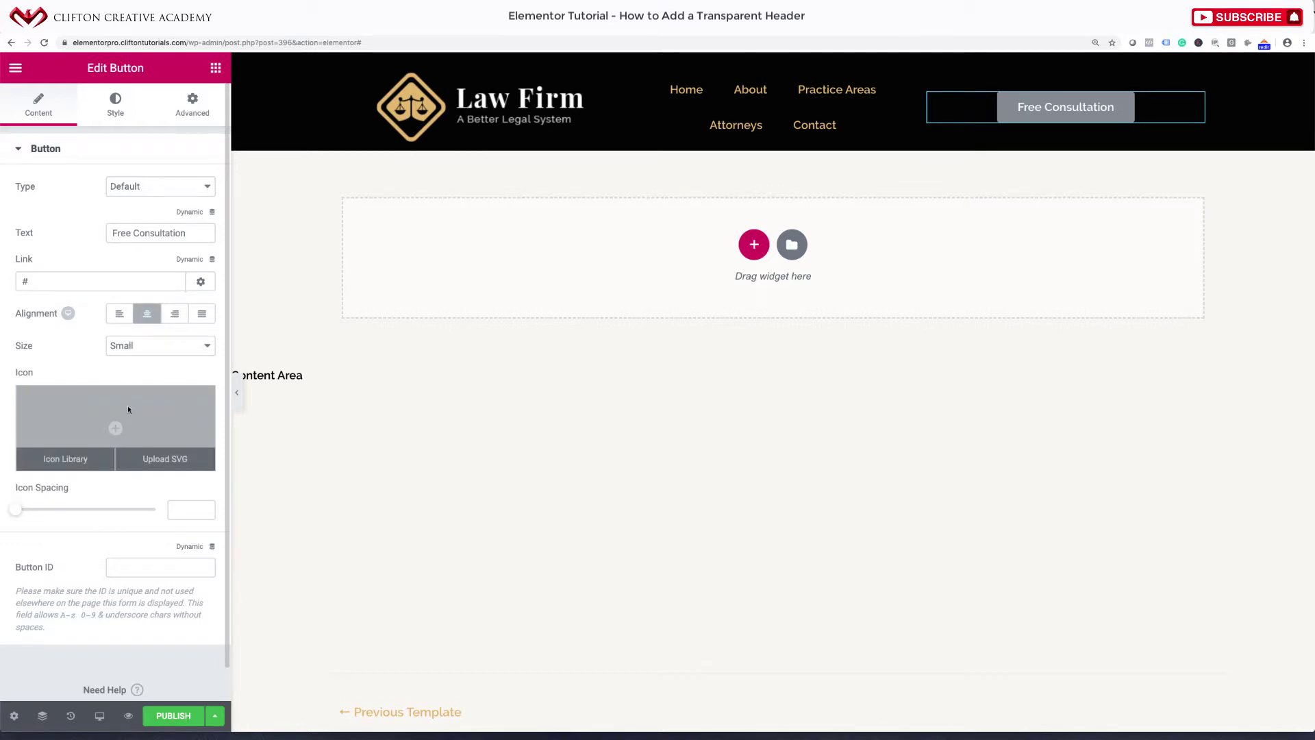
Step: Give the button an orange-golden background colour (#db8d2e)
left_click(117, 104)
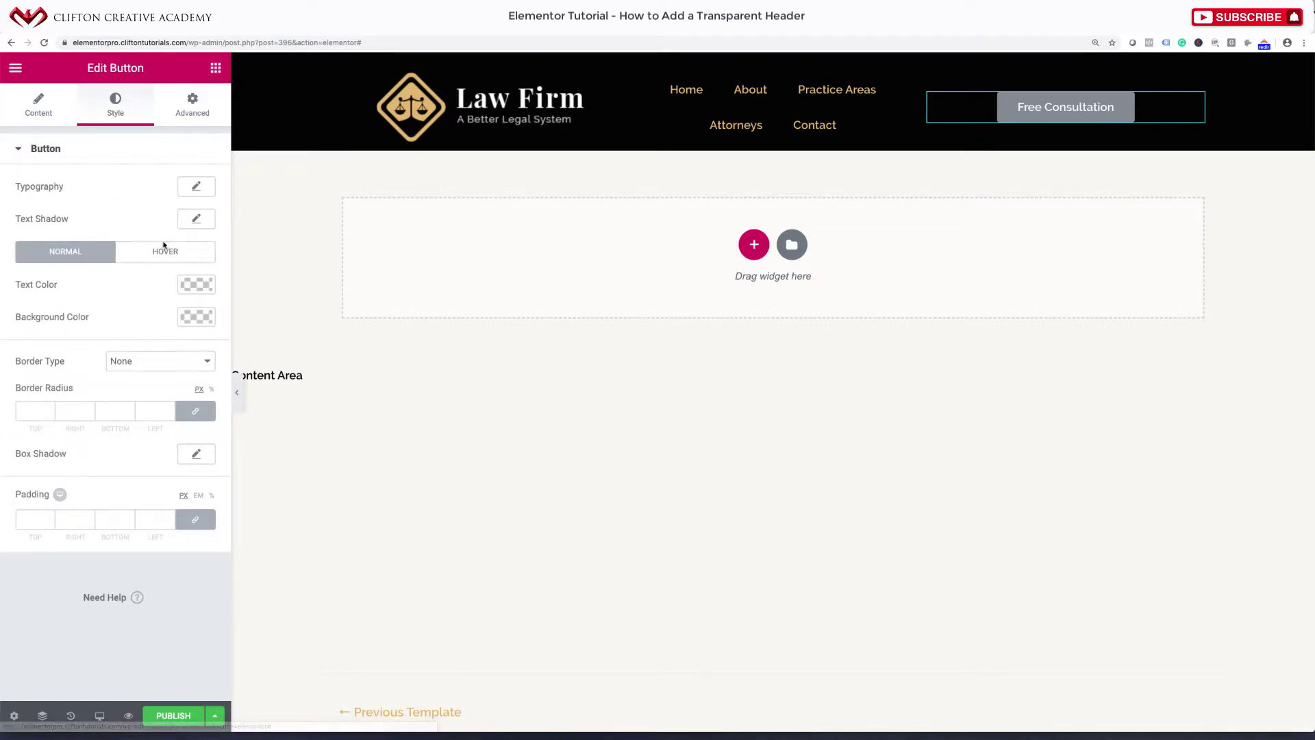
left_click(196, 317)
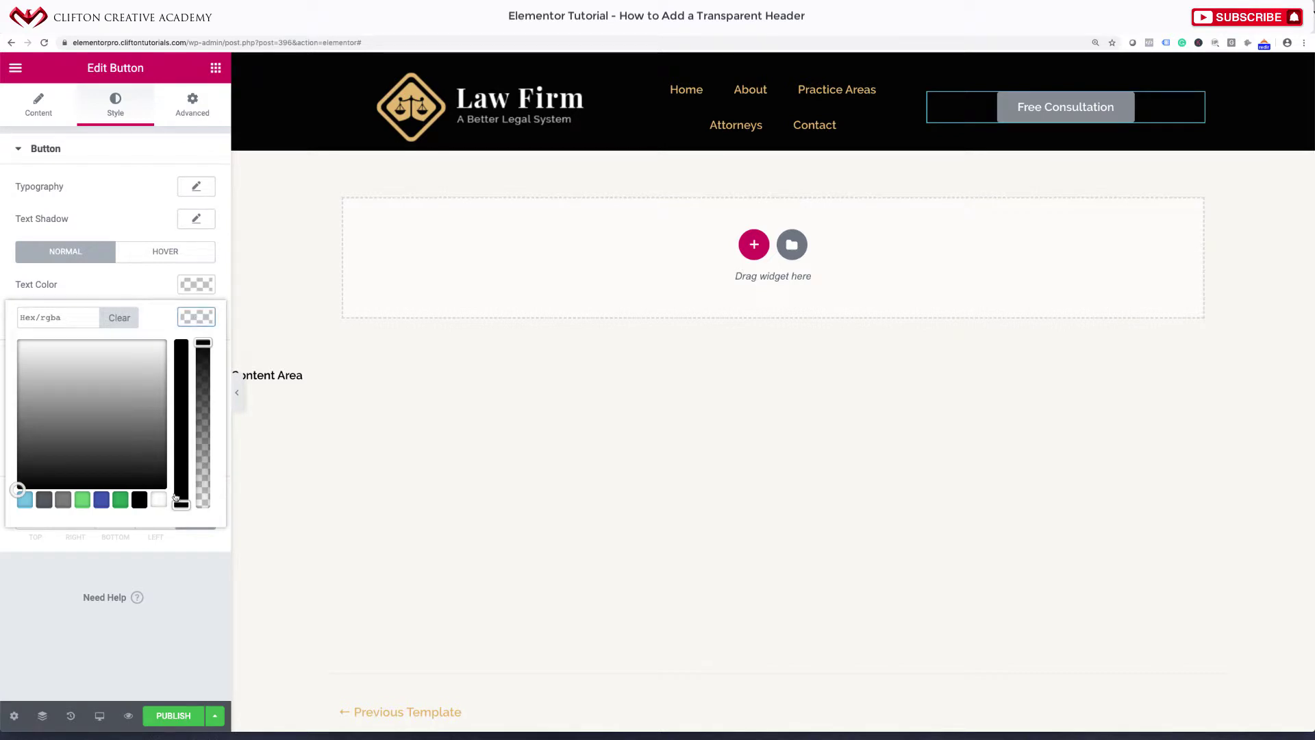
left_click(120, 500)
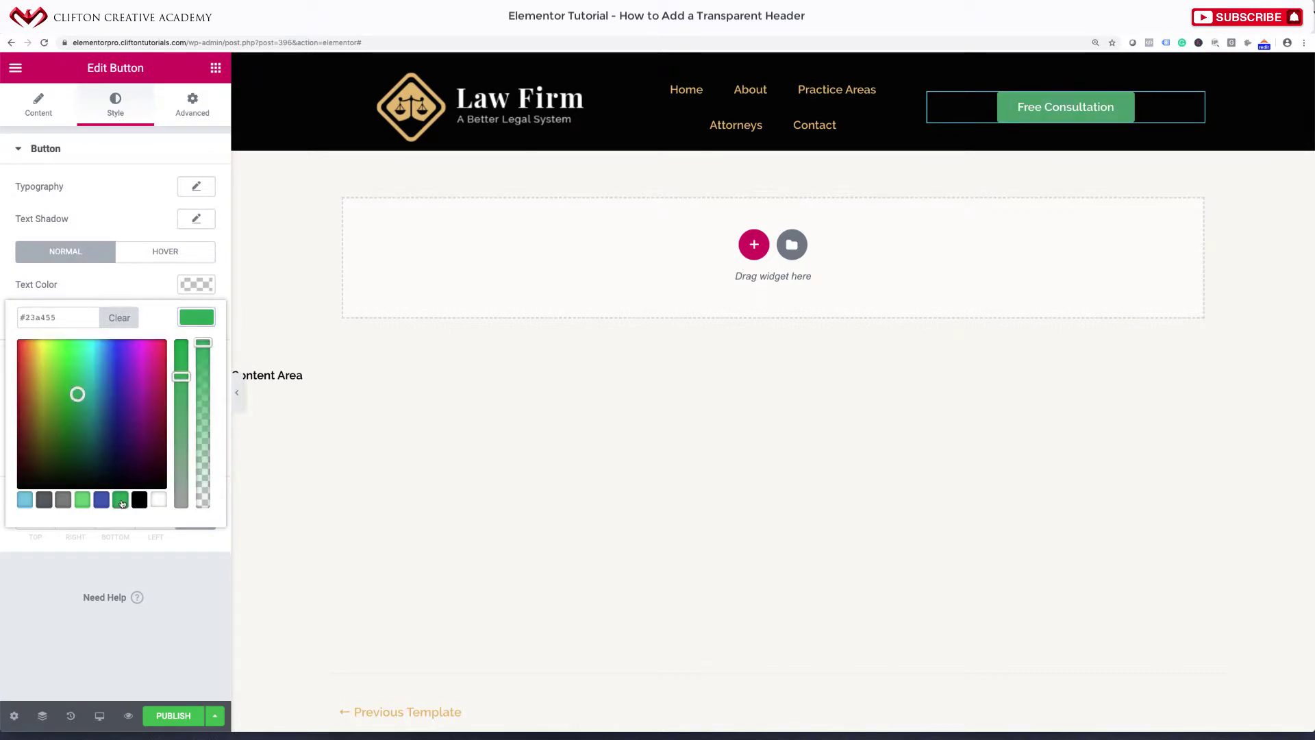
left_click(28, 370)
left_click_drag(29, 370, 32, 356)
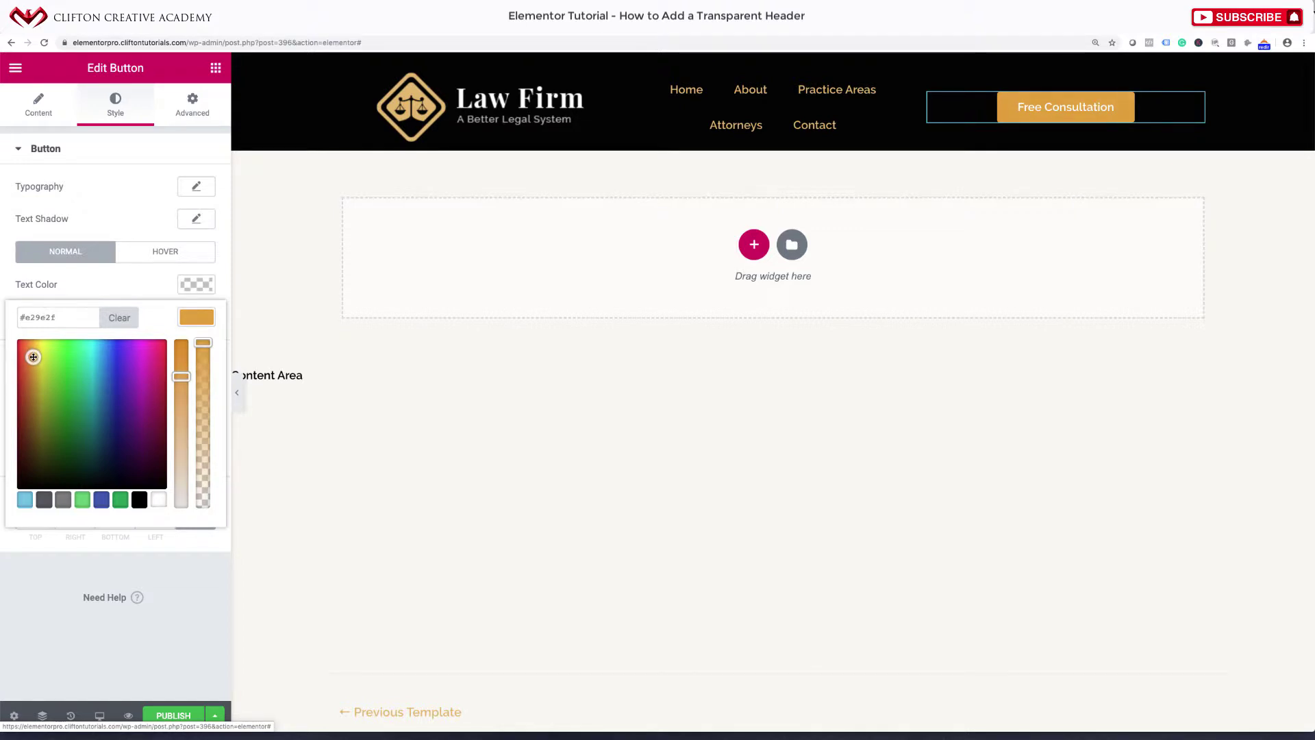
left_click_drag(32, 357, 31, 360)
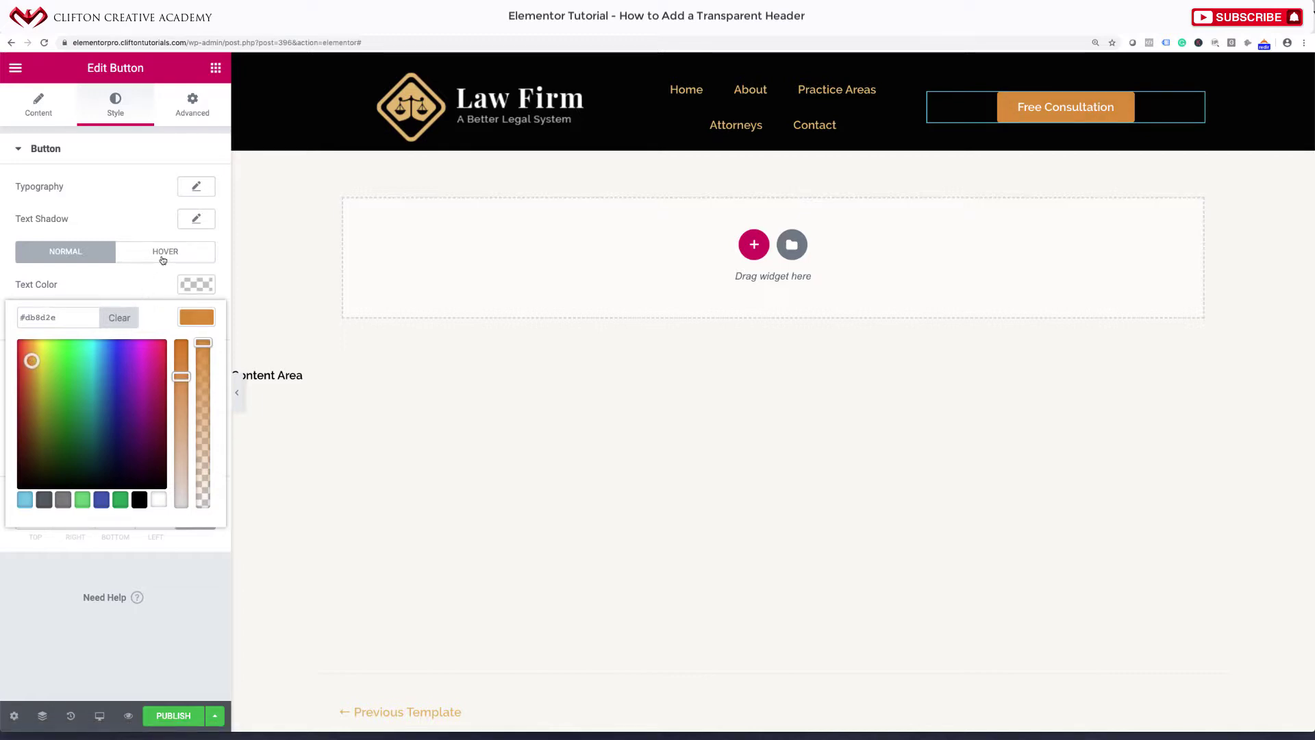
left_click(144, 278)
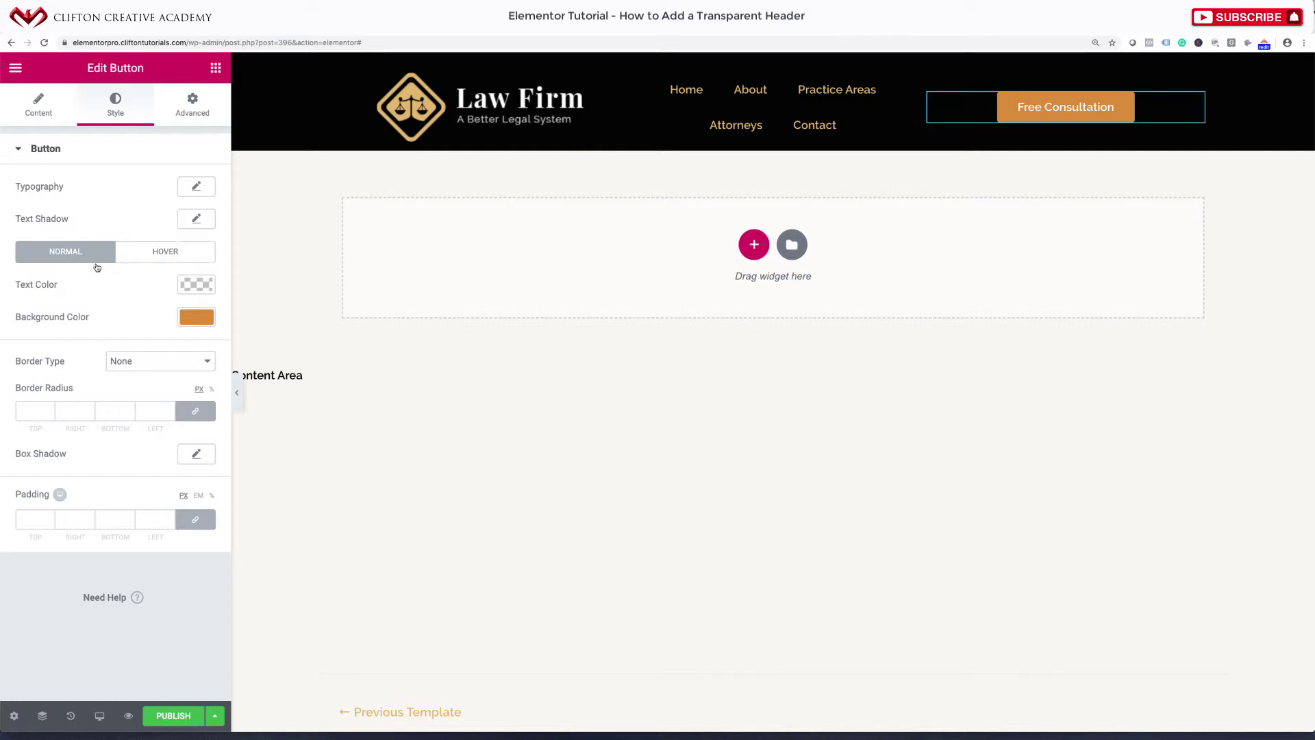
Step: Copy the #db8d2e hex and use it, slightly brightened, as the hover background
left_click(196, 317)
double_click(41, 317)
left_click(0, 311)
left_click(196, 317)
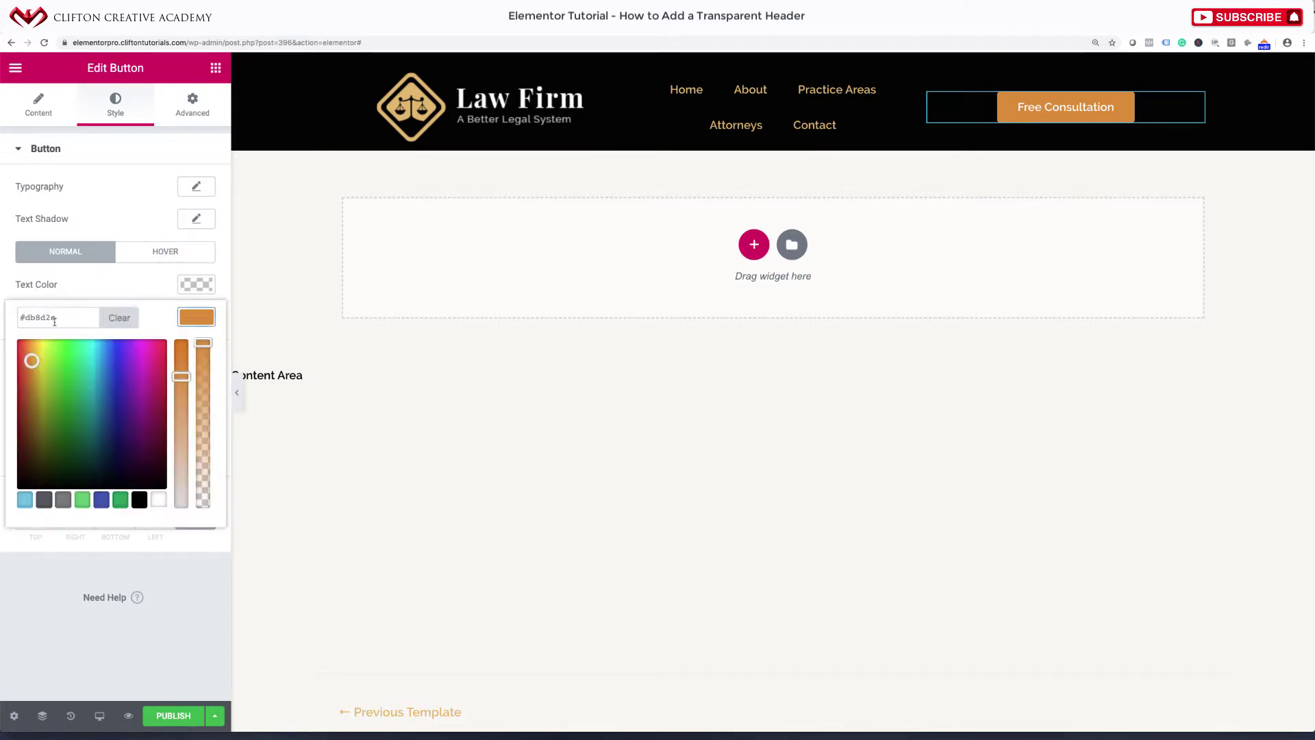
left_click_drag(58, 317, 21, 318)
key("ctrl+c")
left_click(176, 251)
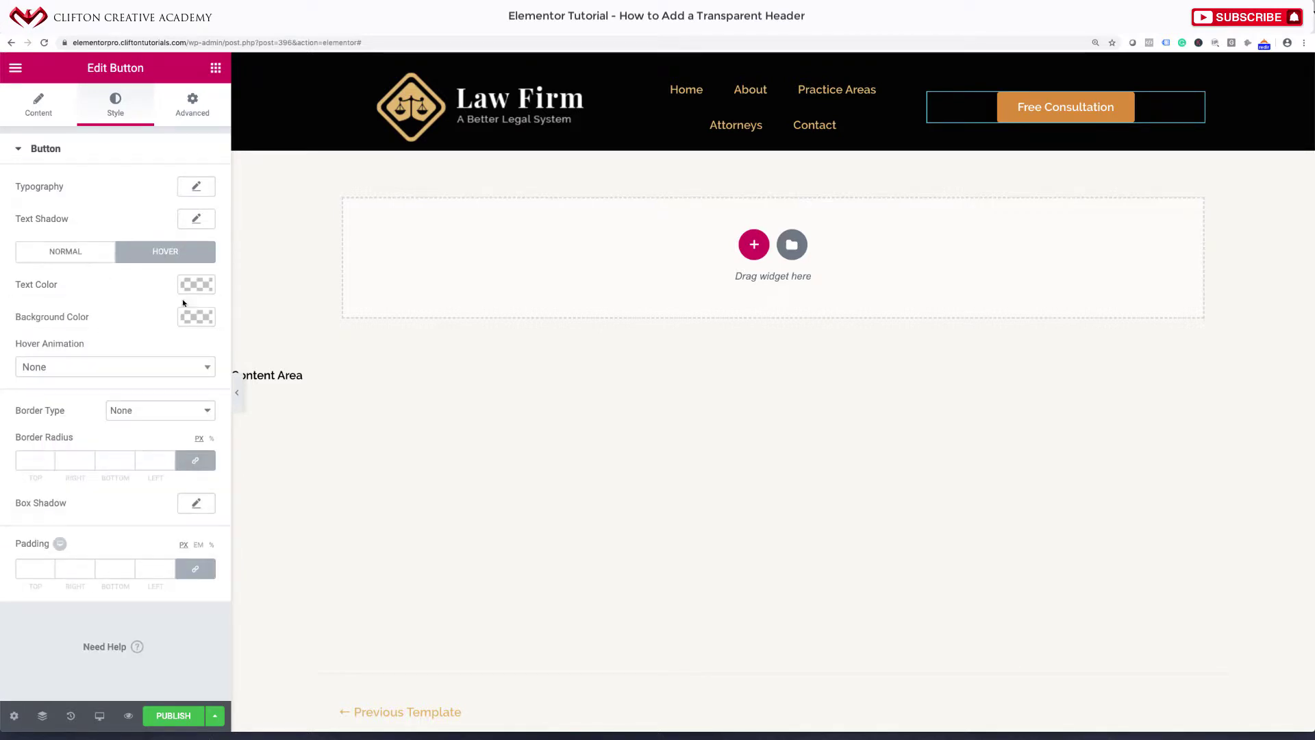
left_click(199, 318)
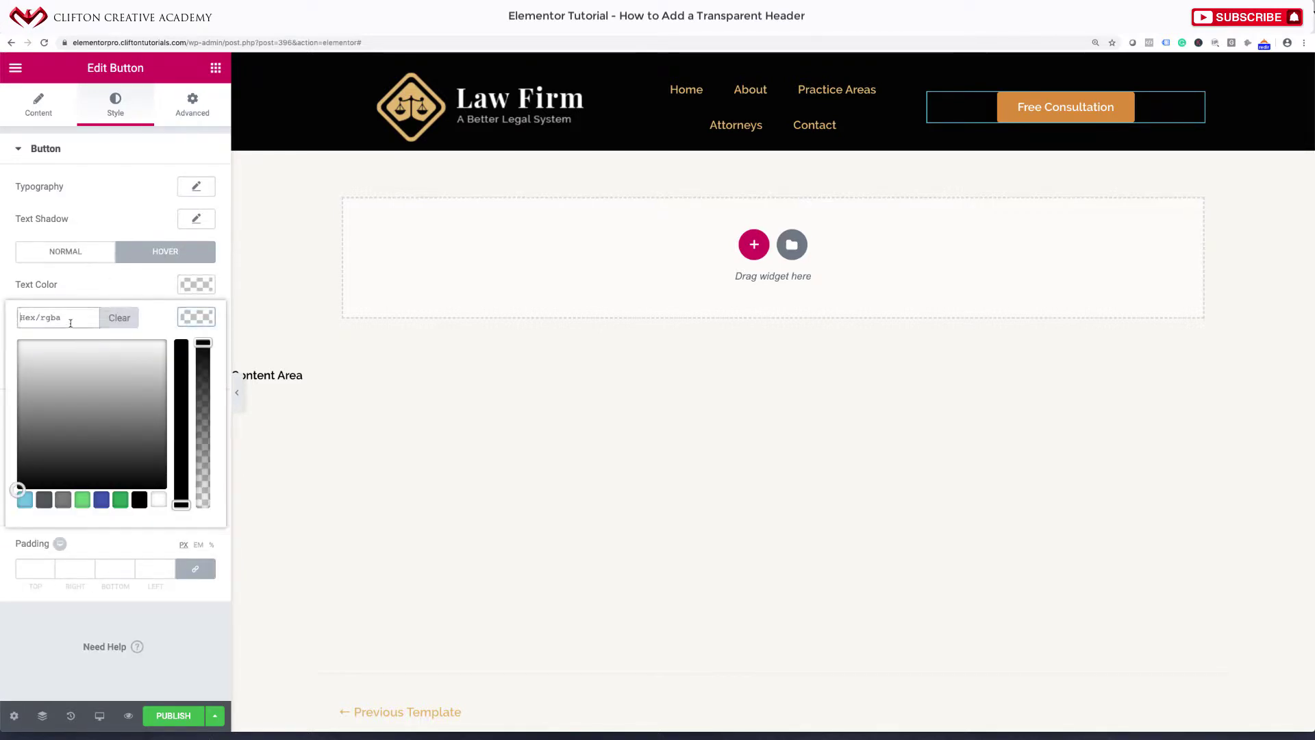
key("ctrl+v")
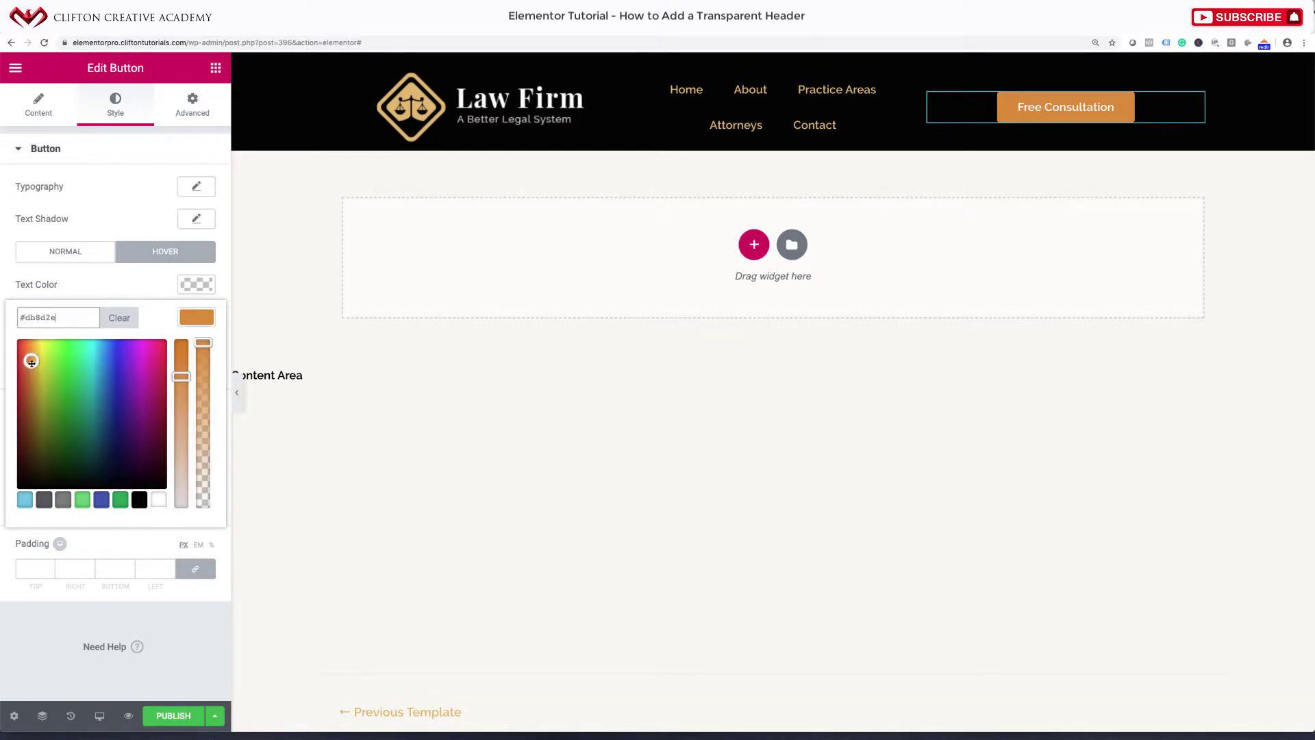
left_click_drag(30, 362, 34, 351)
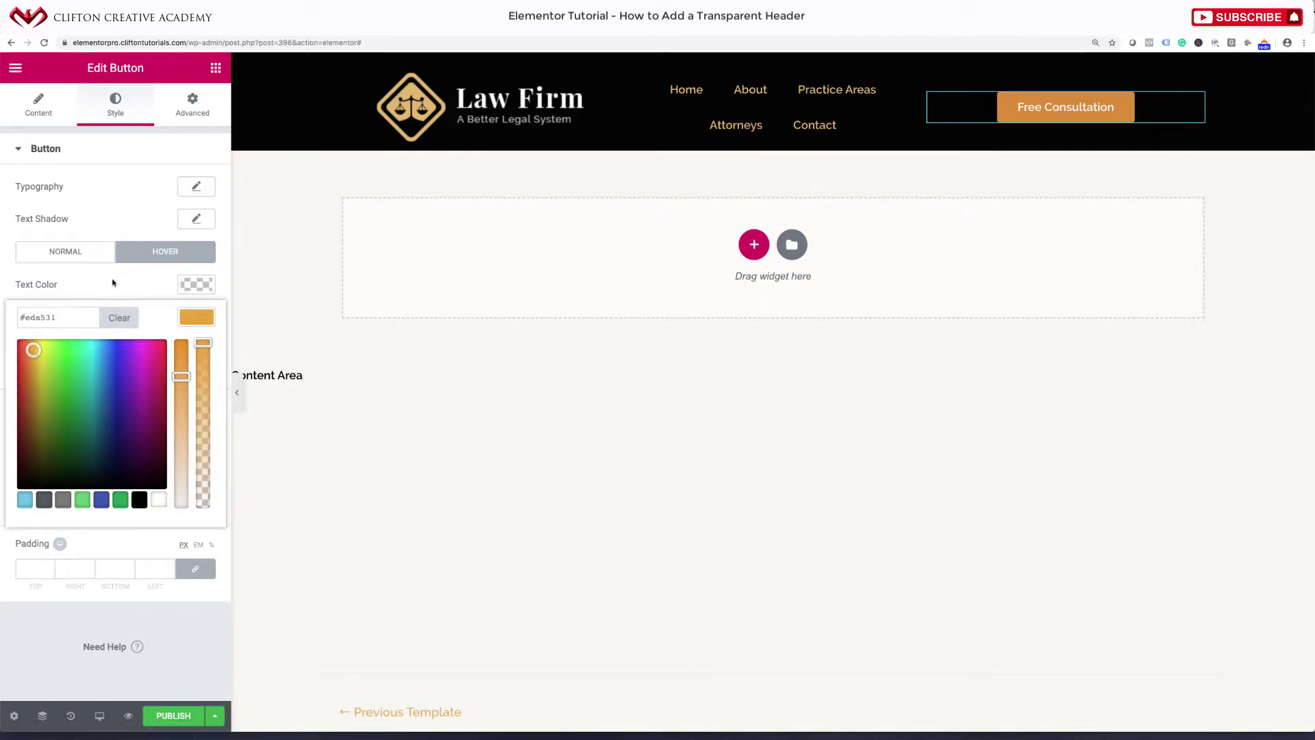
left_click(111, 280)
Step: Set the button text colour to white for both hover and normal states
left_click(183, 286)
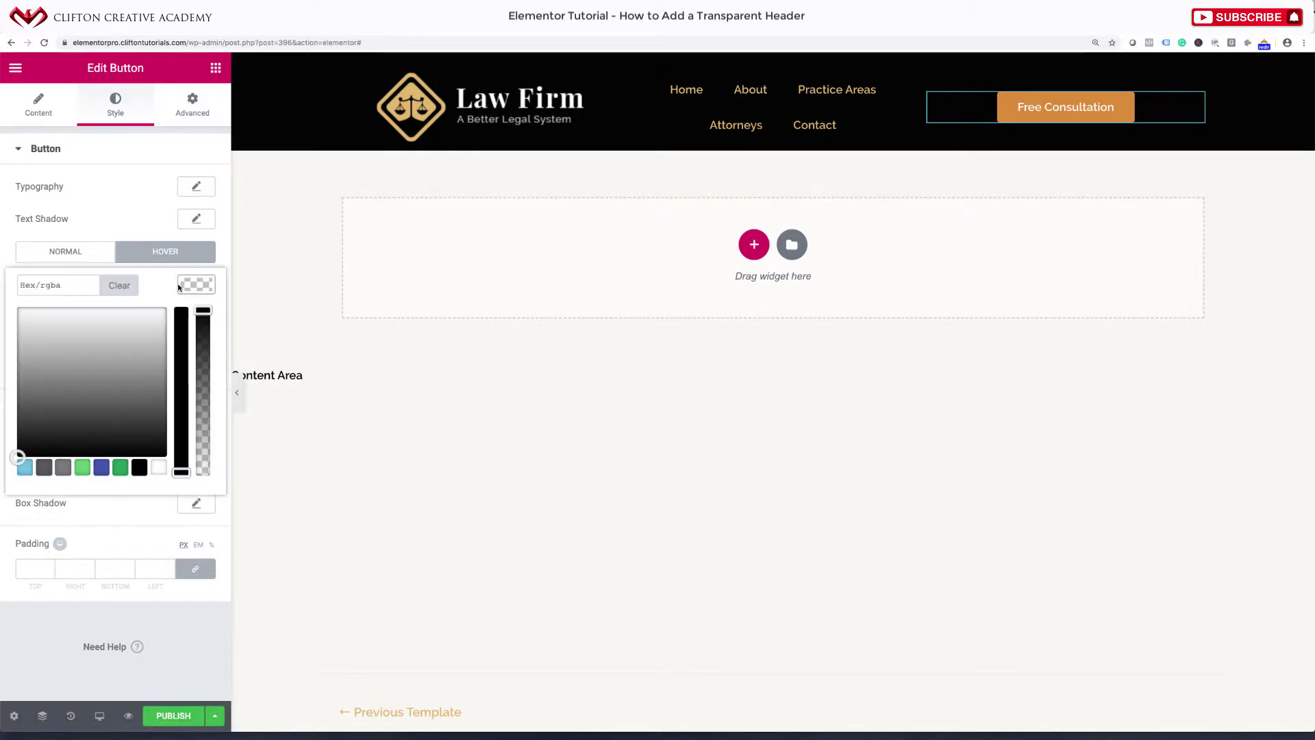
left_click(158, 467)
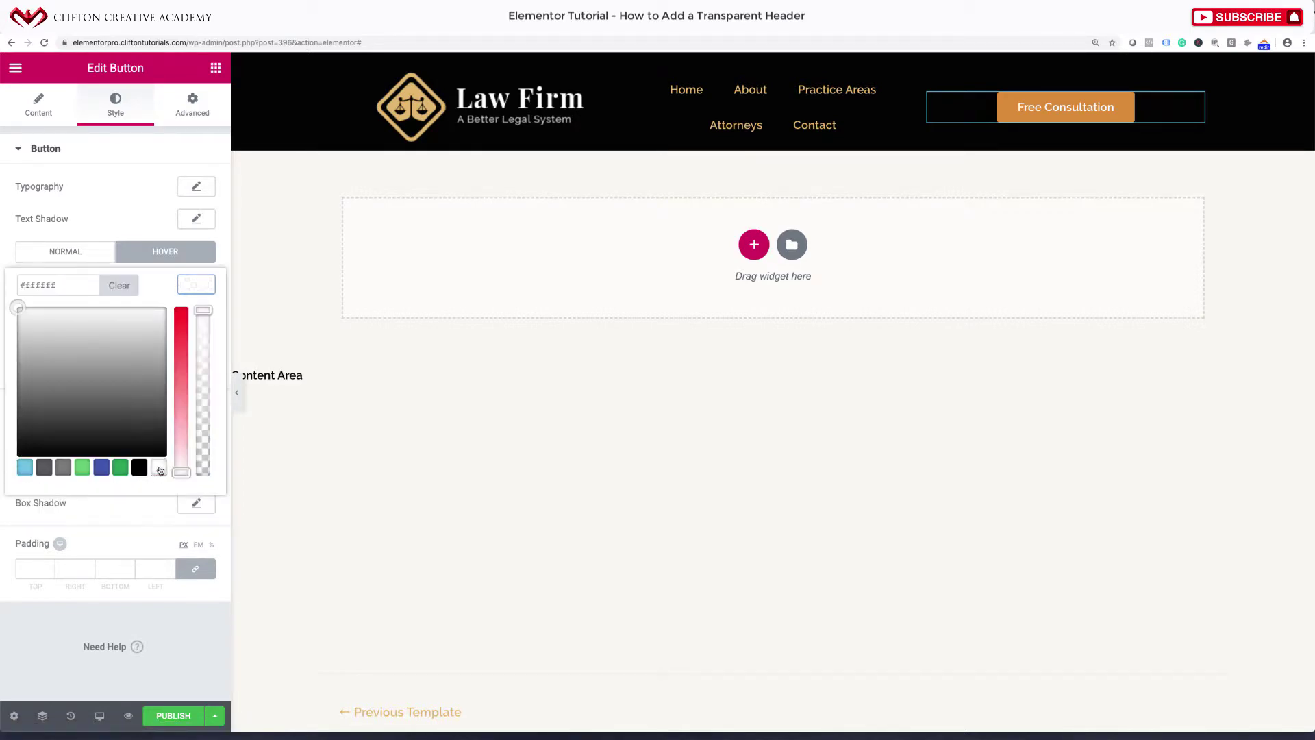
left_click(226, 263)
left_click(90, 254)
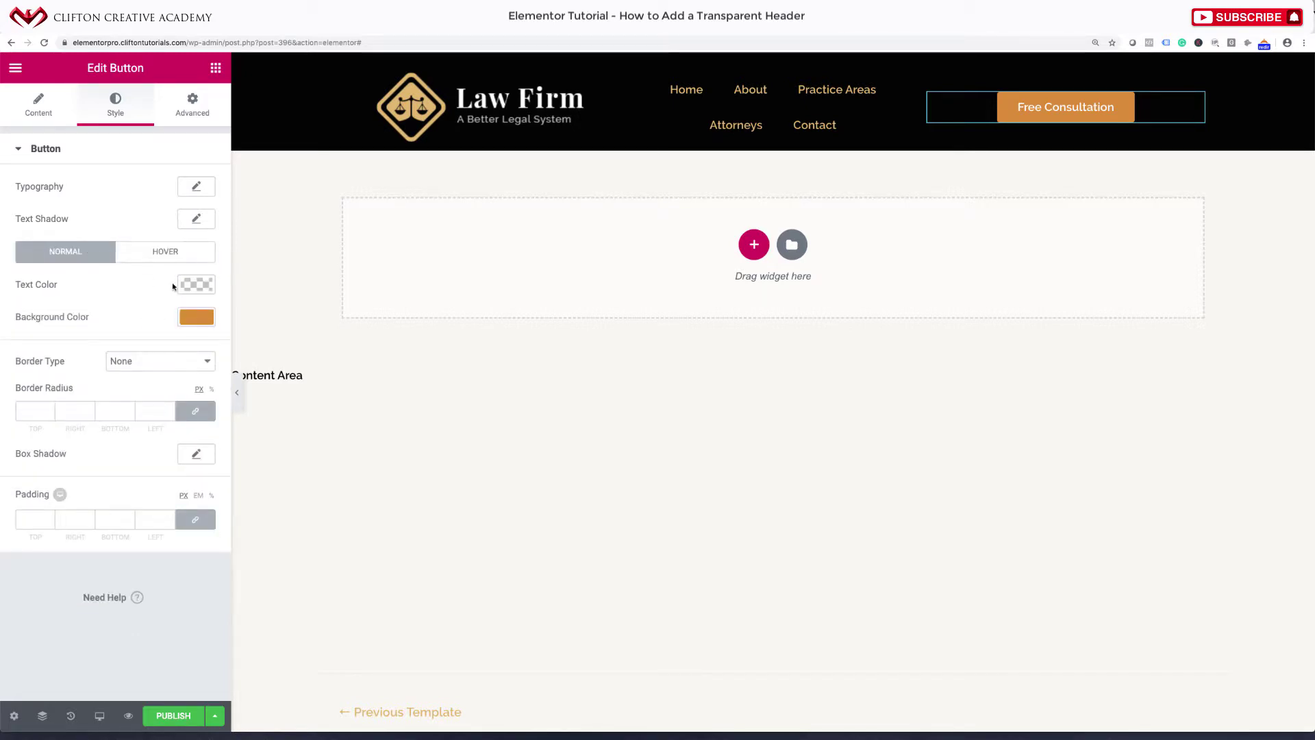
left_click(191, 285)
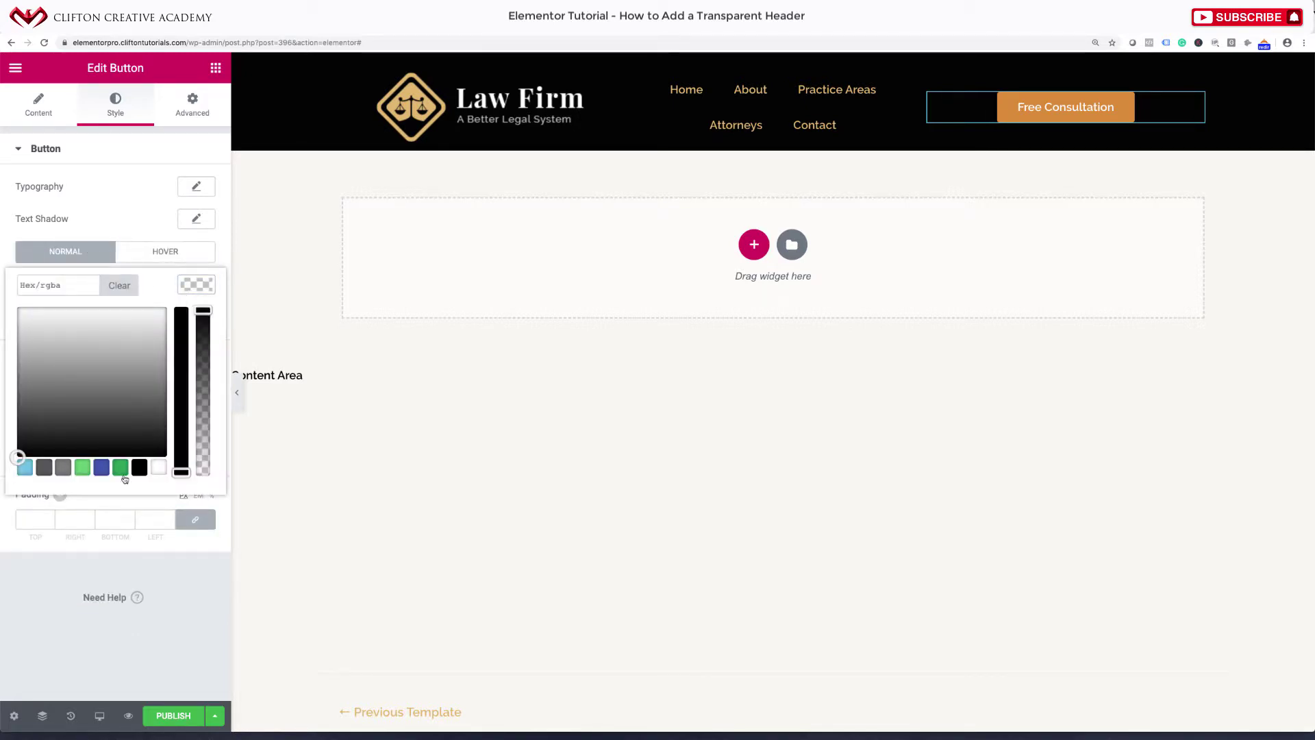
left_click(159, 467)
left_click(226, 241)
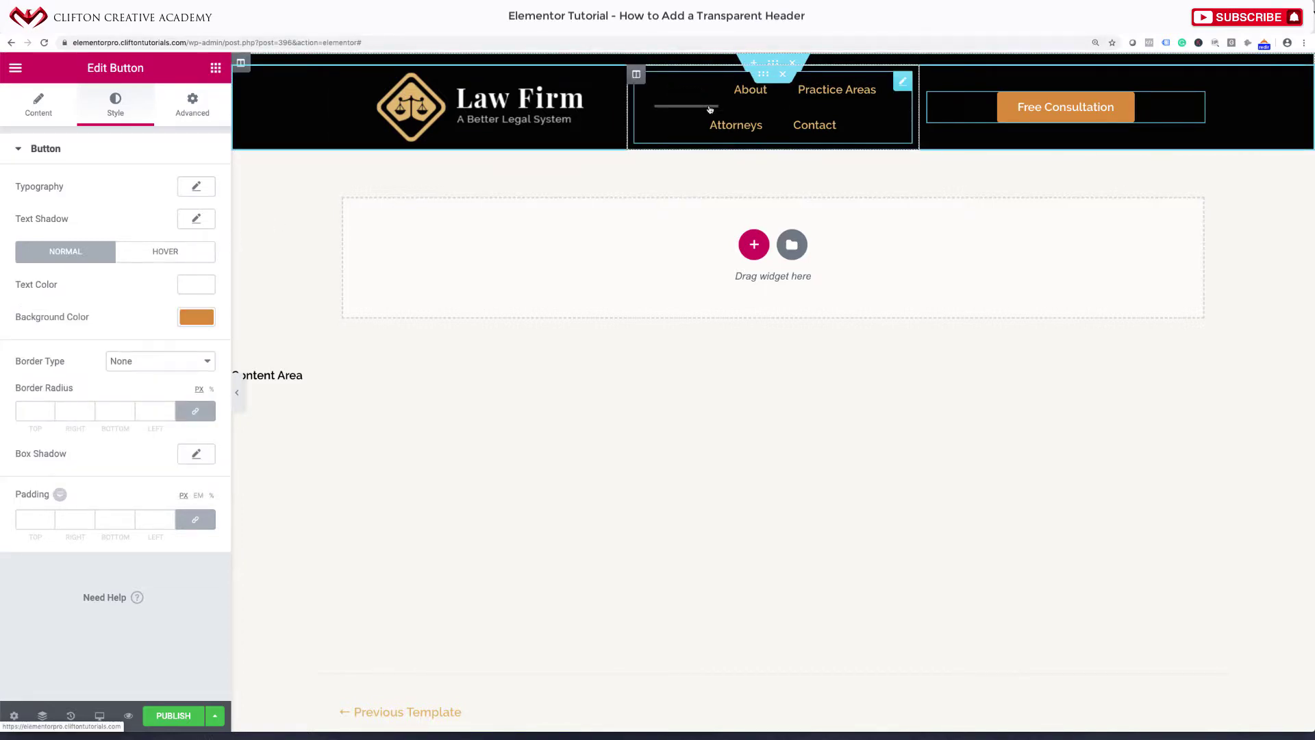
Step: Widen the menu column and narrow the logo column so all five links fit on one line
left_click_drag(920, 111, 1012, 120)
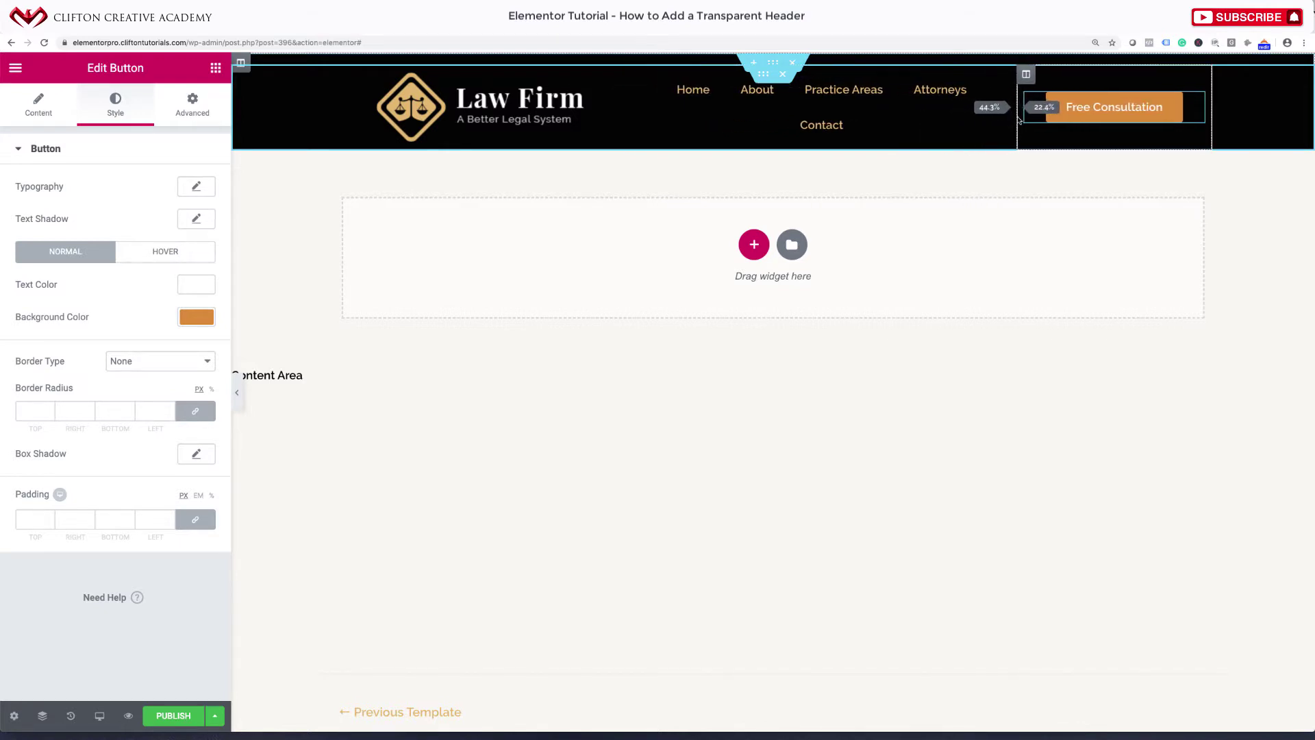
left_click_drag(1019, 120, 1026, 117)
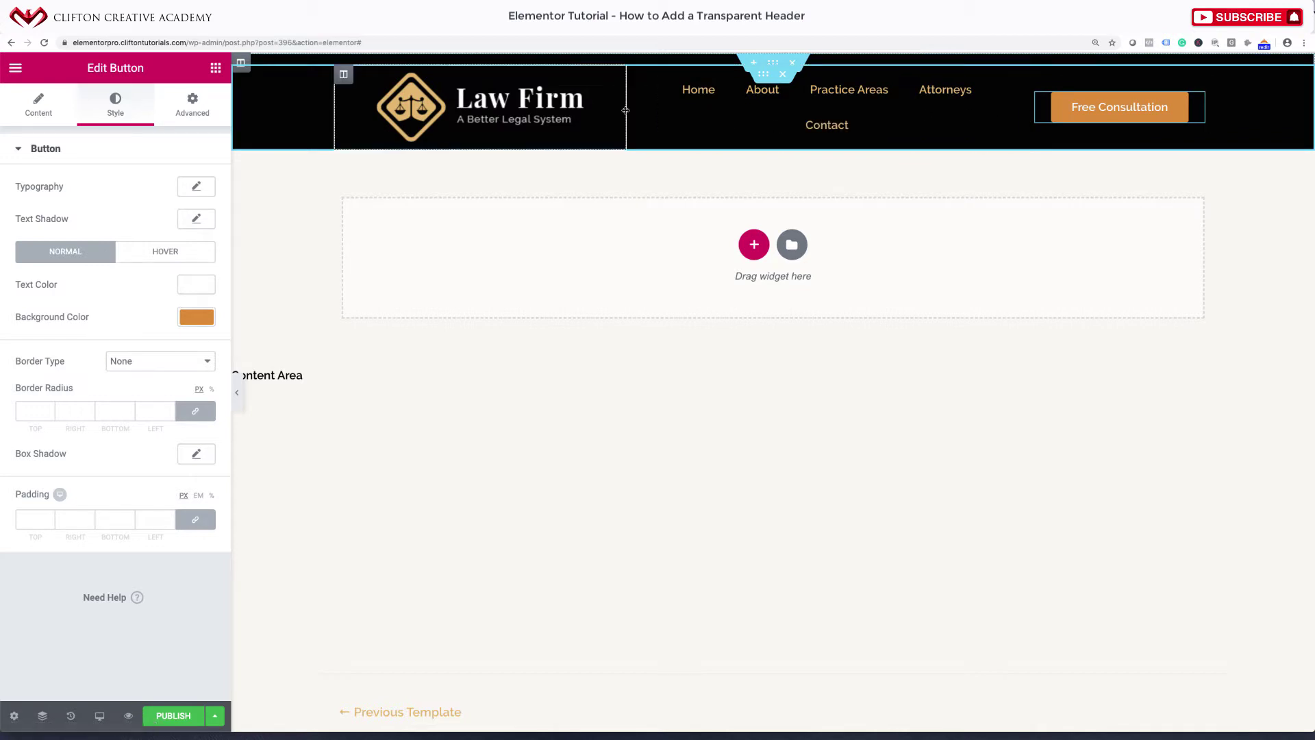
left_click_drag(626, 113, 580, 114)
left_click_drag(1030, 108, 1040, 109)
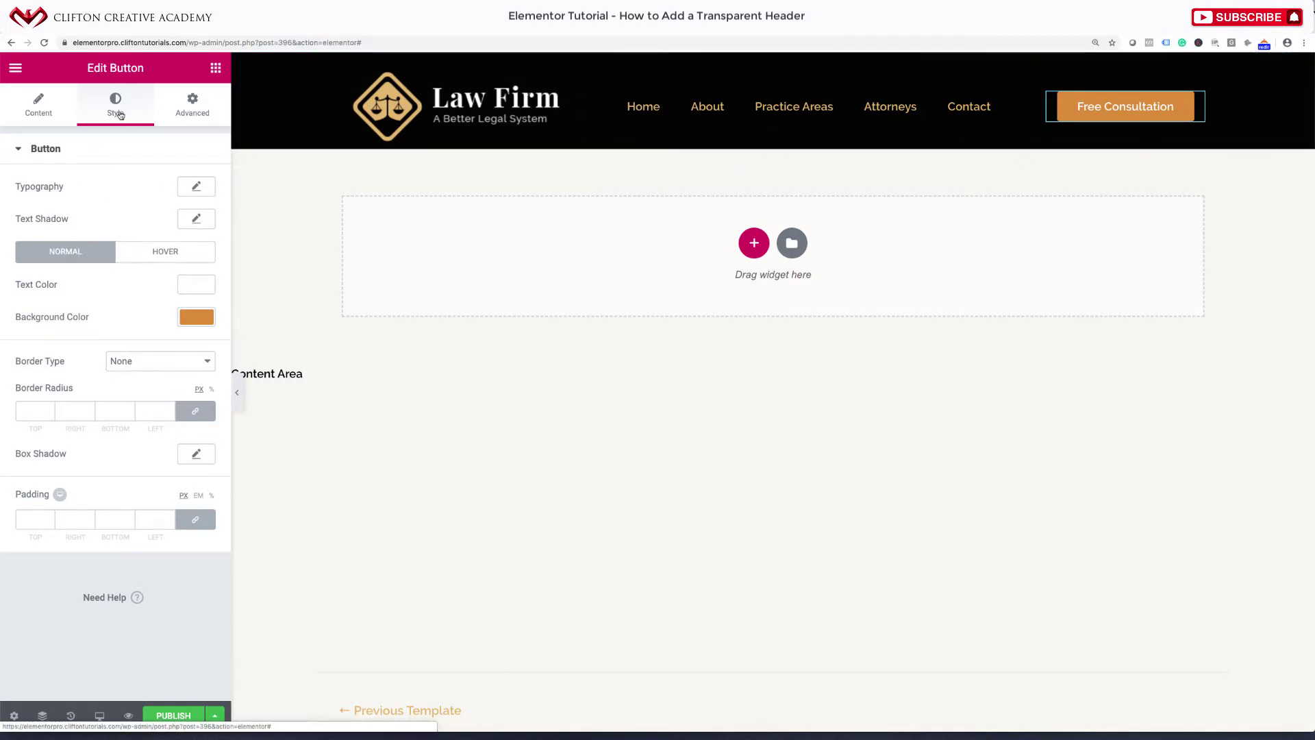
Step: Set the button's typography font size to 15
left_click(196, 188)
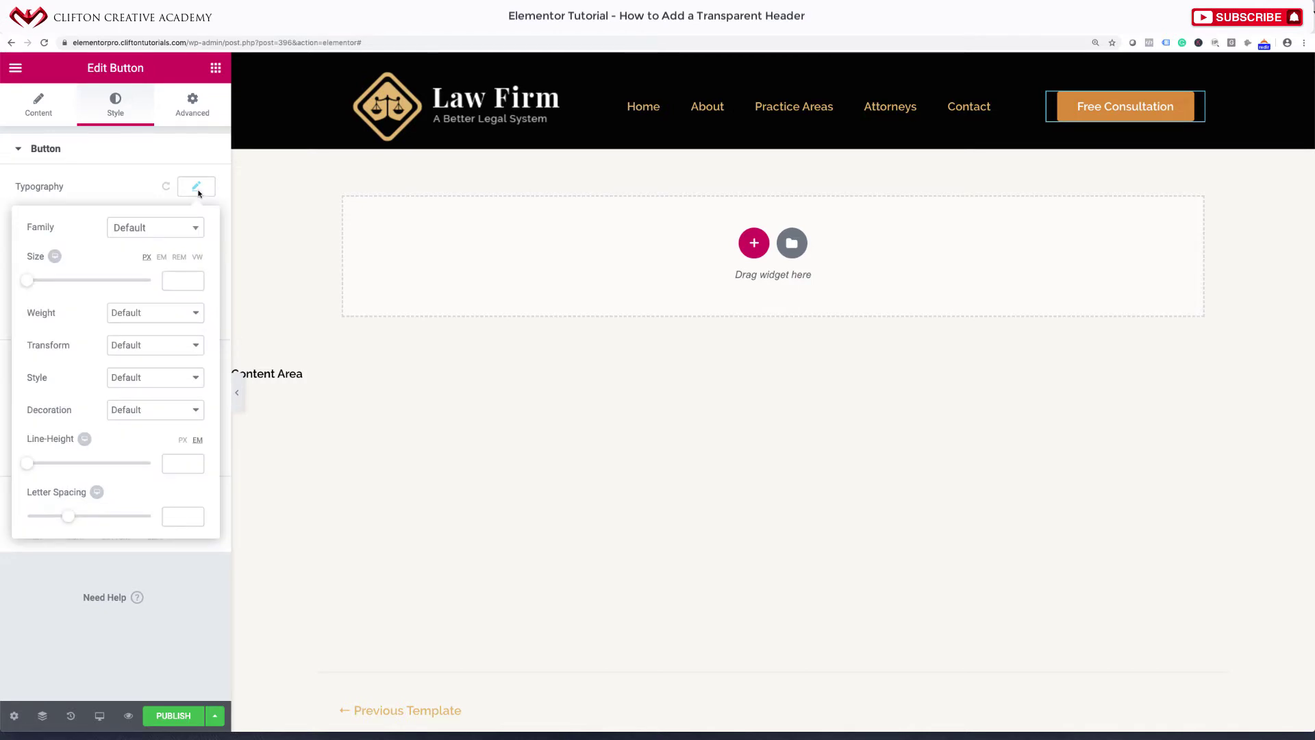
left_click_drag(27, 280, 43, 284)
left_click_drag(191, 281, 161, 278)
type("15")
left_click(219, 175)
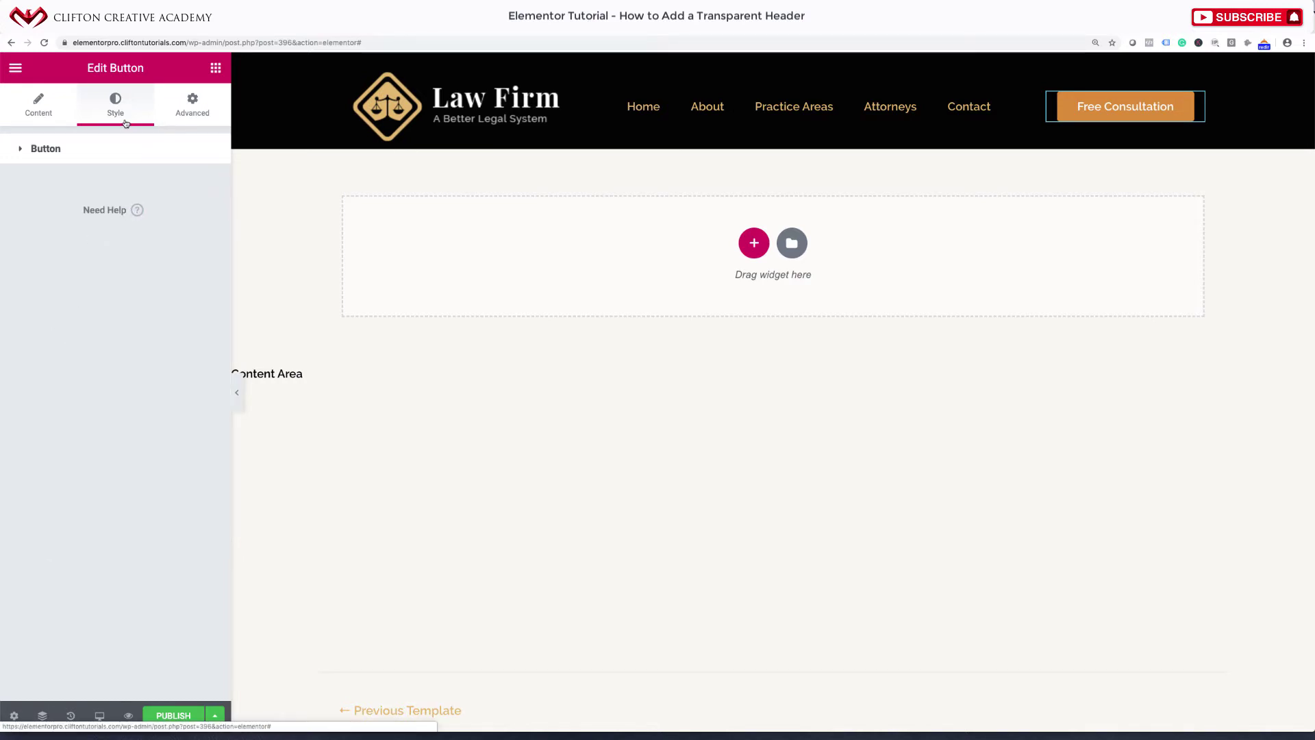
Step: Unlink the button padding and set 10 top, 20 right, 10 bottom, 20 left
left_click(68, 145)
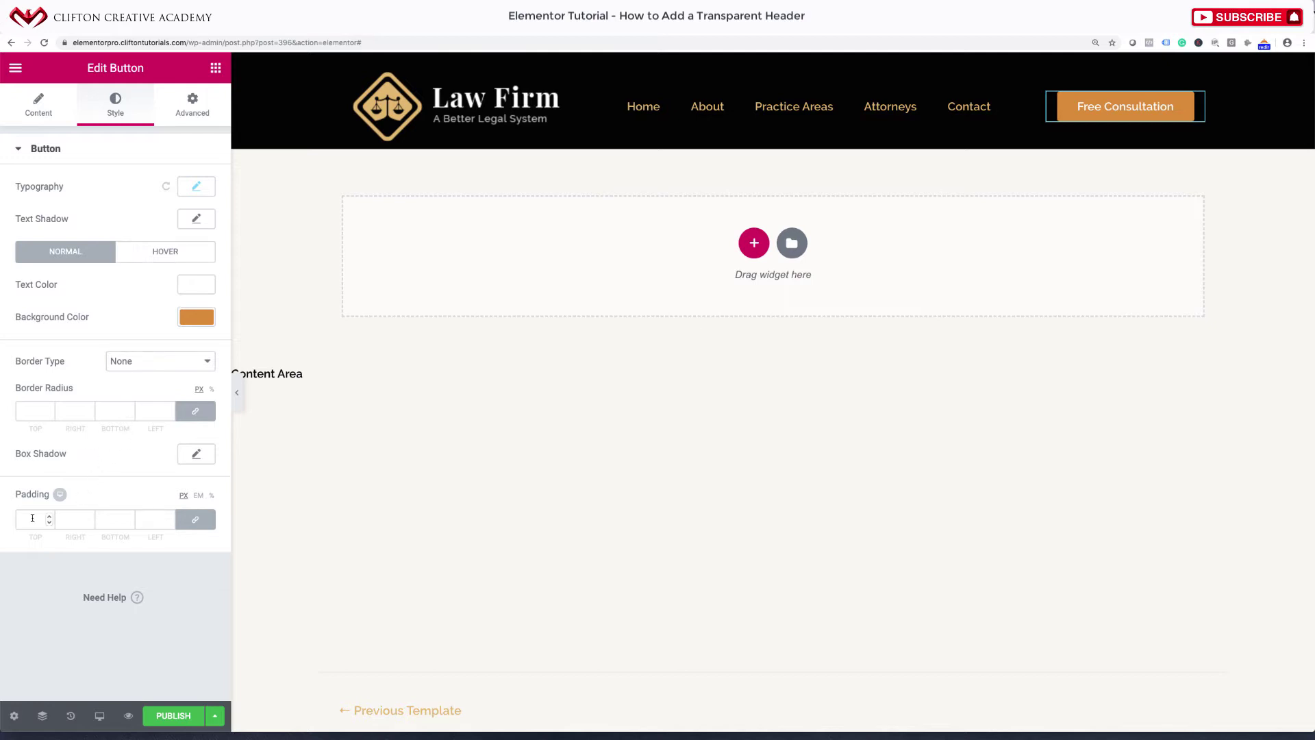
left_click(200, 525)
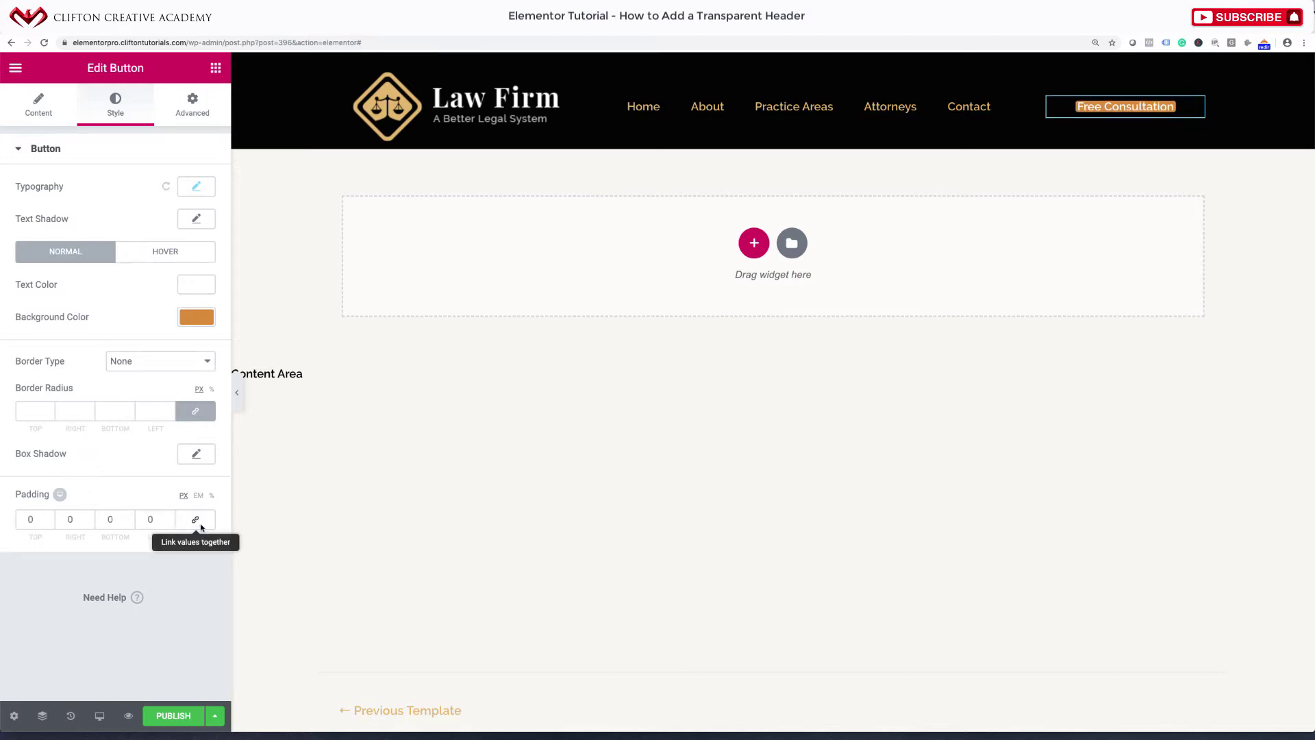
left_click(31, 520)
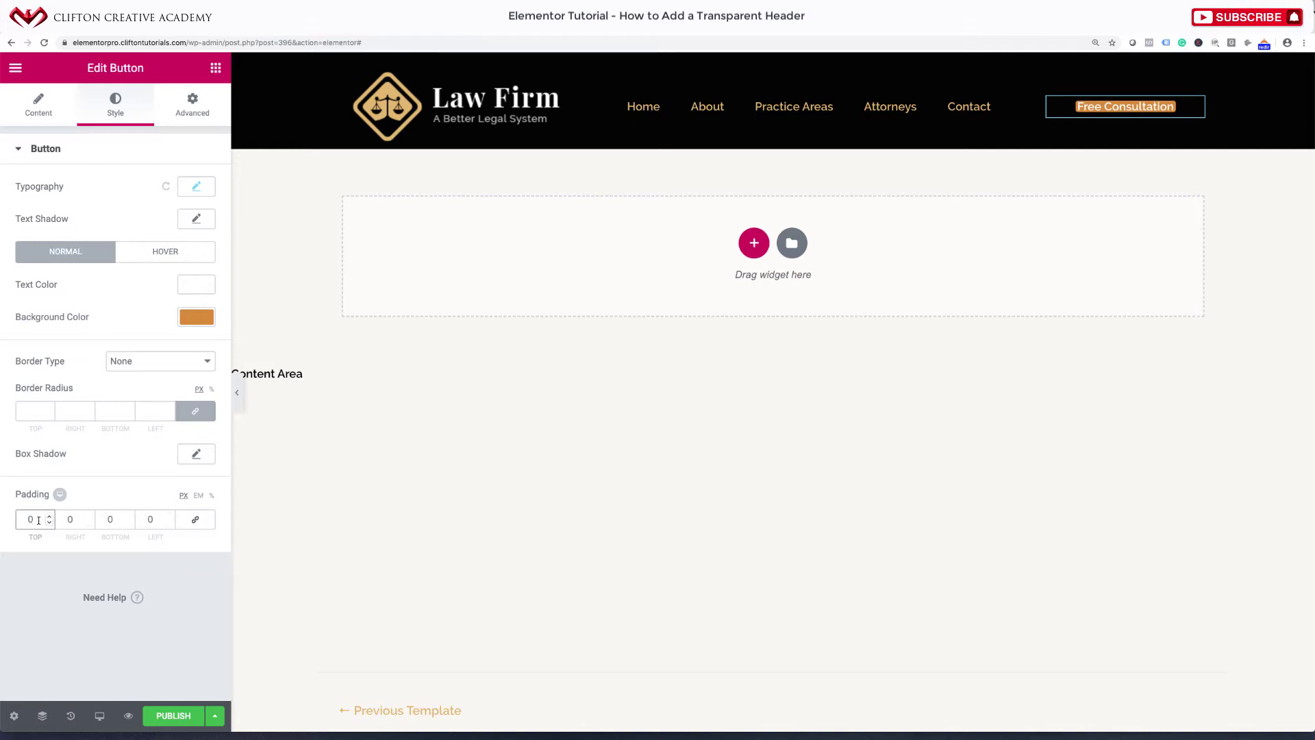
left_click_drag(40, 520, 22, 519)
type("10")
left_click_drag(113, 519, 99, 518)
type("10")
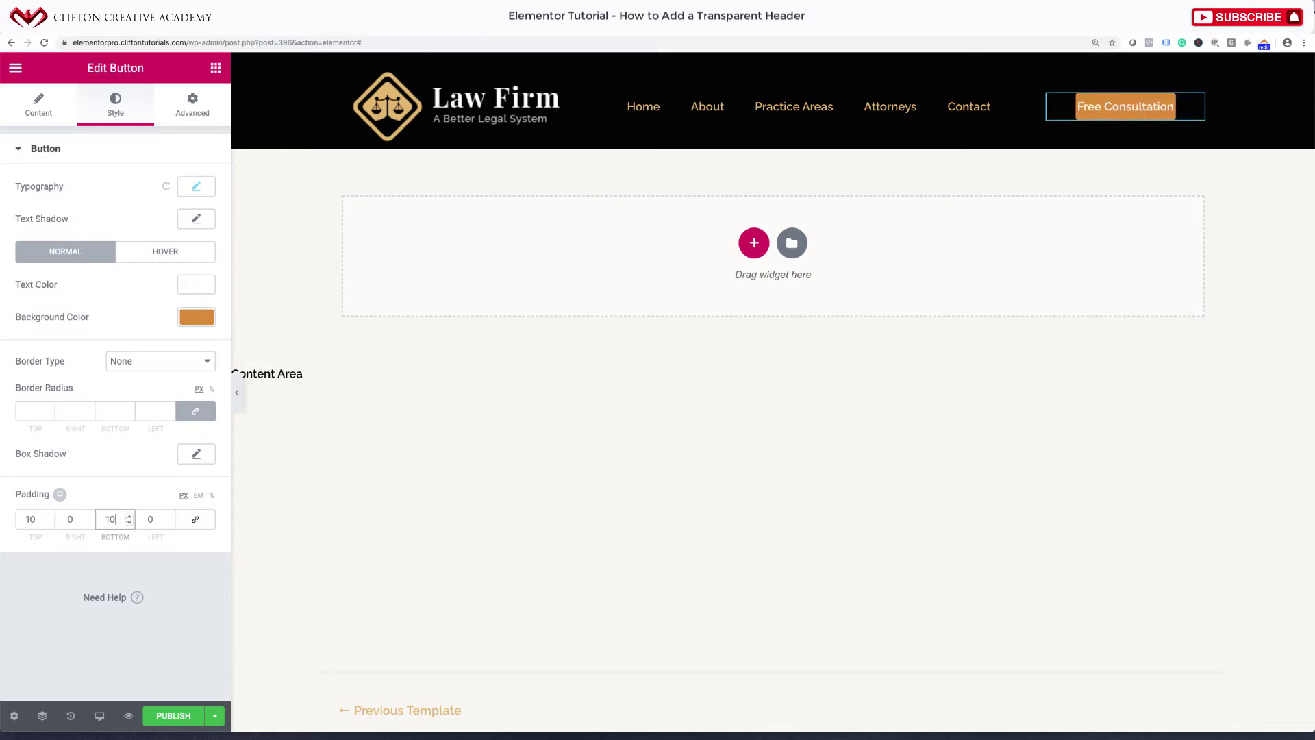
left_click_drag(74, 519, 63, 521)
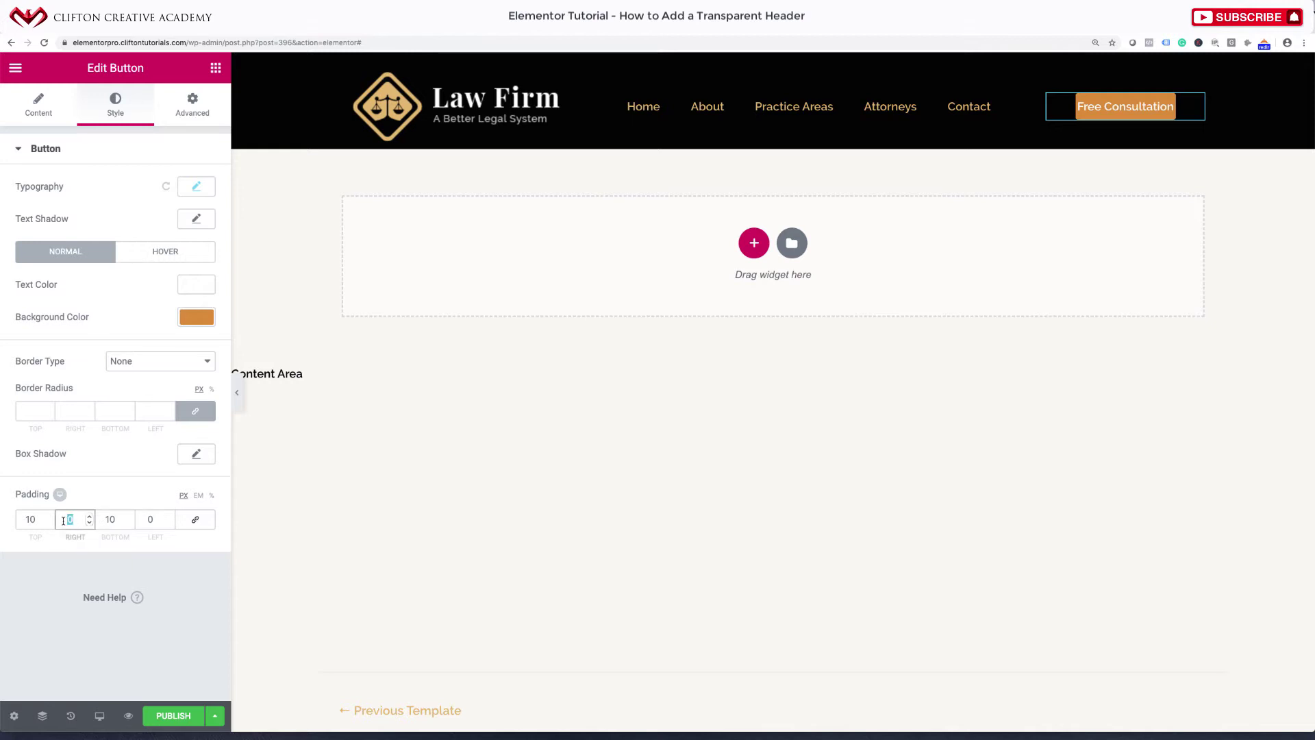
type("20")
left_click(116, 519)
double_click(151, 519)
type("20")
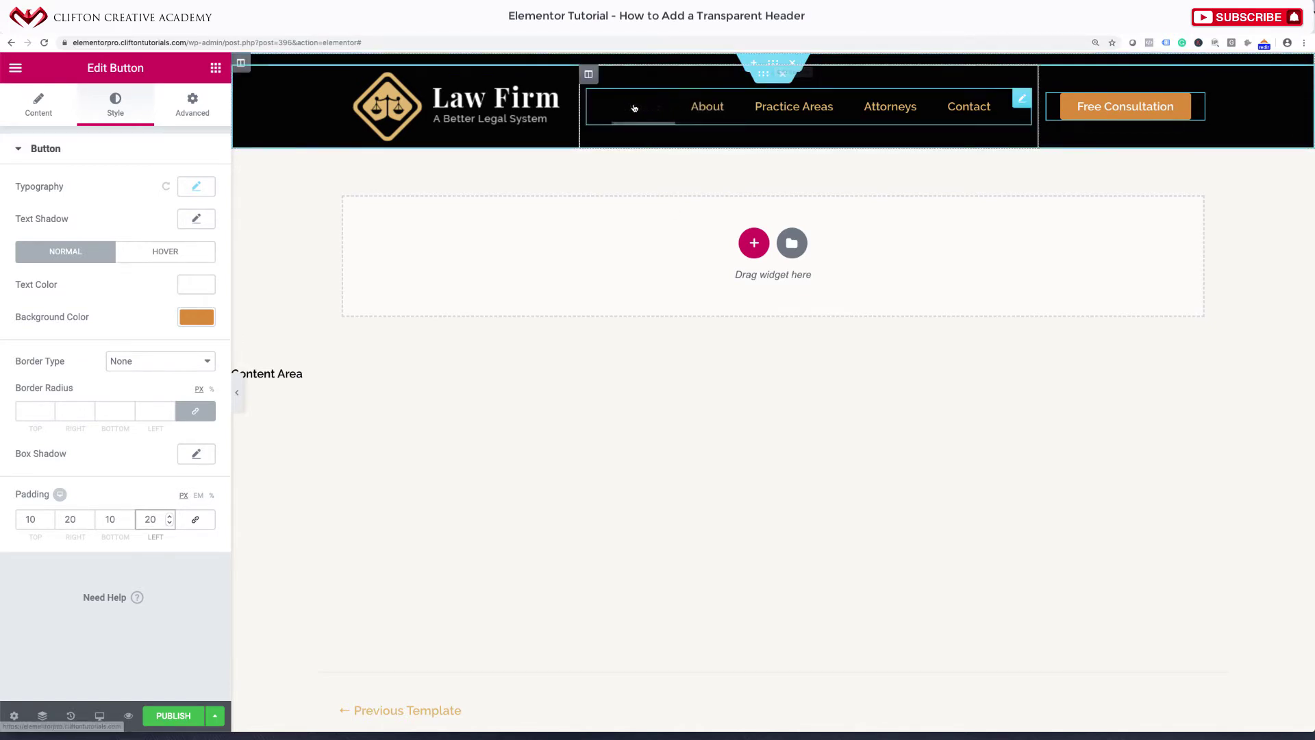
Step: Widen the logo column, clear the header's background colour to transparent, and open Publish settings
left_click_drag(581, 109, 594, 108)
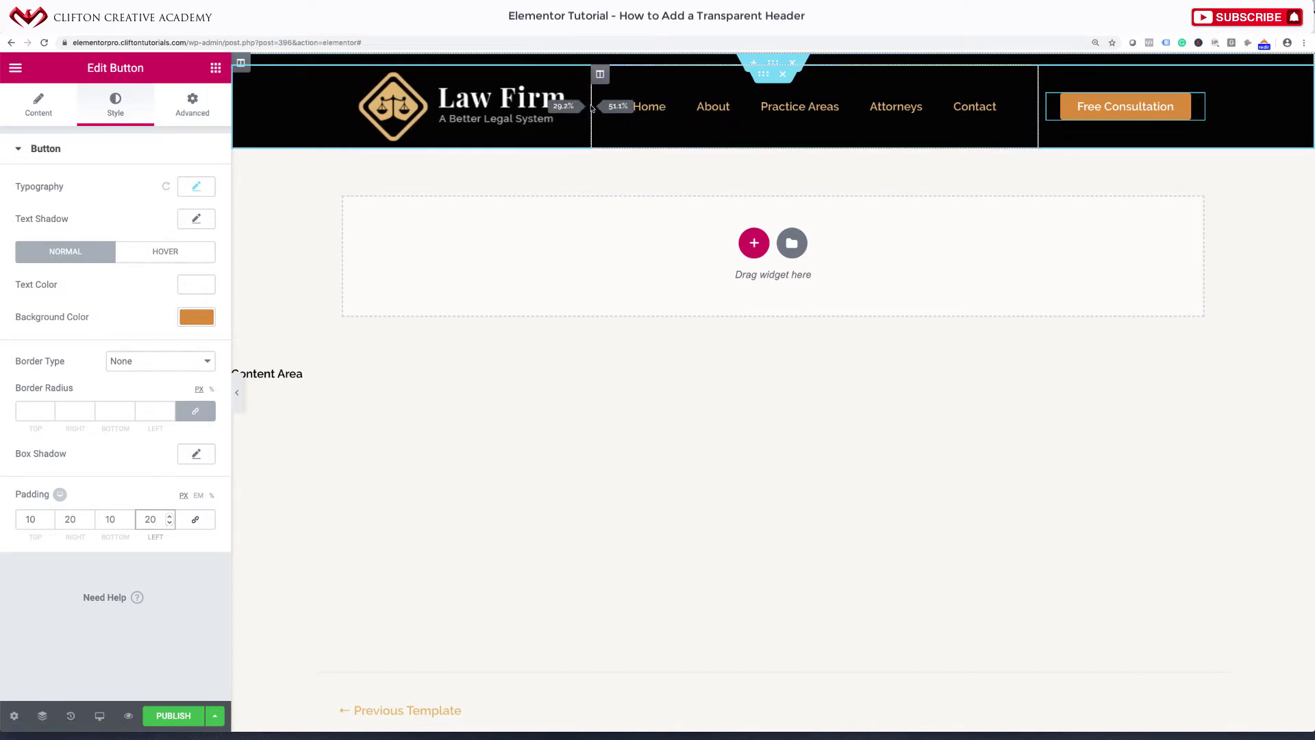
left_click(776, 62)
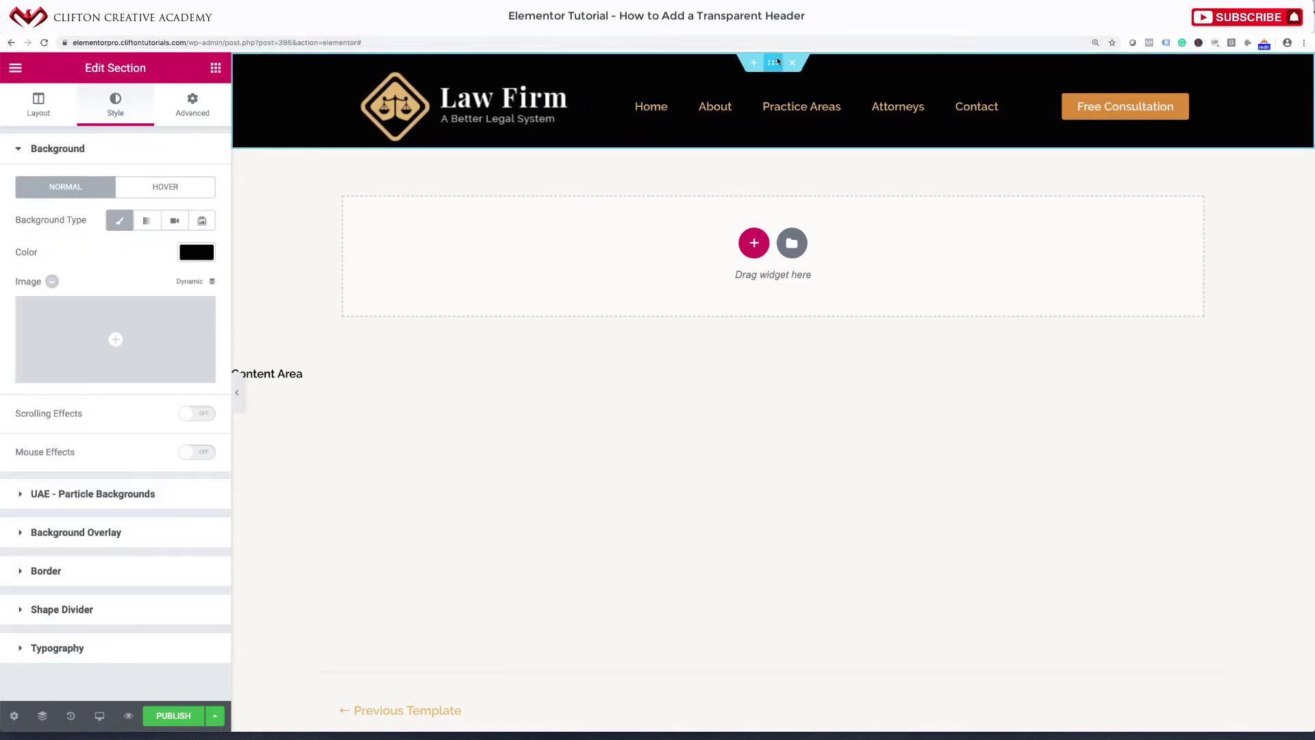
left_click(190, 249)
left_click(117, 252)
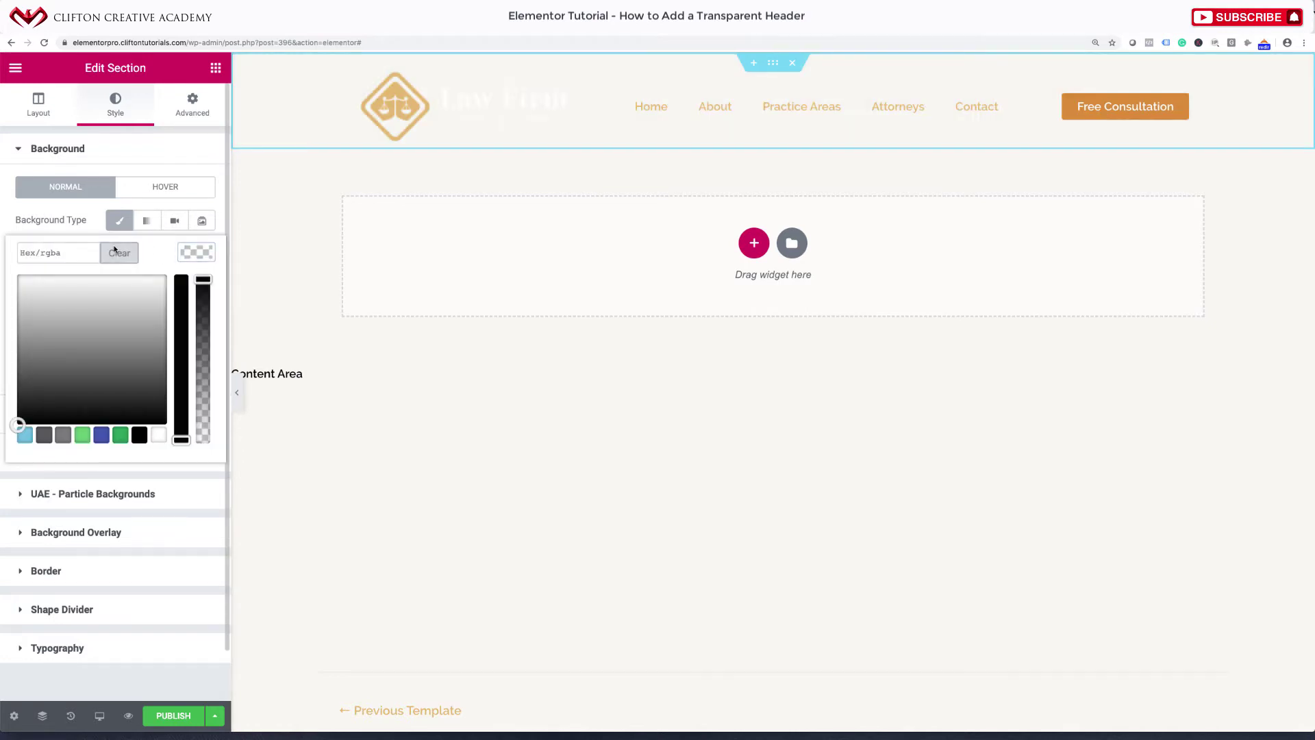
left_click(173, 716)
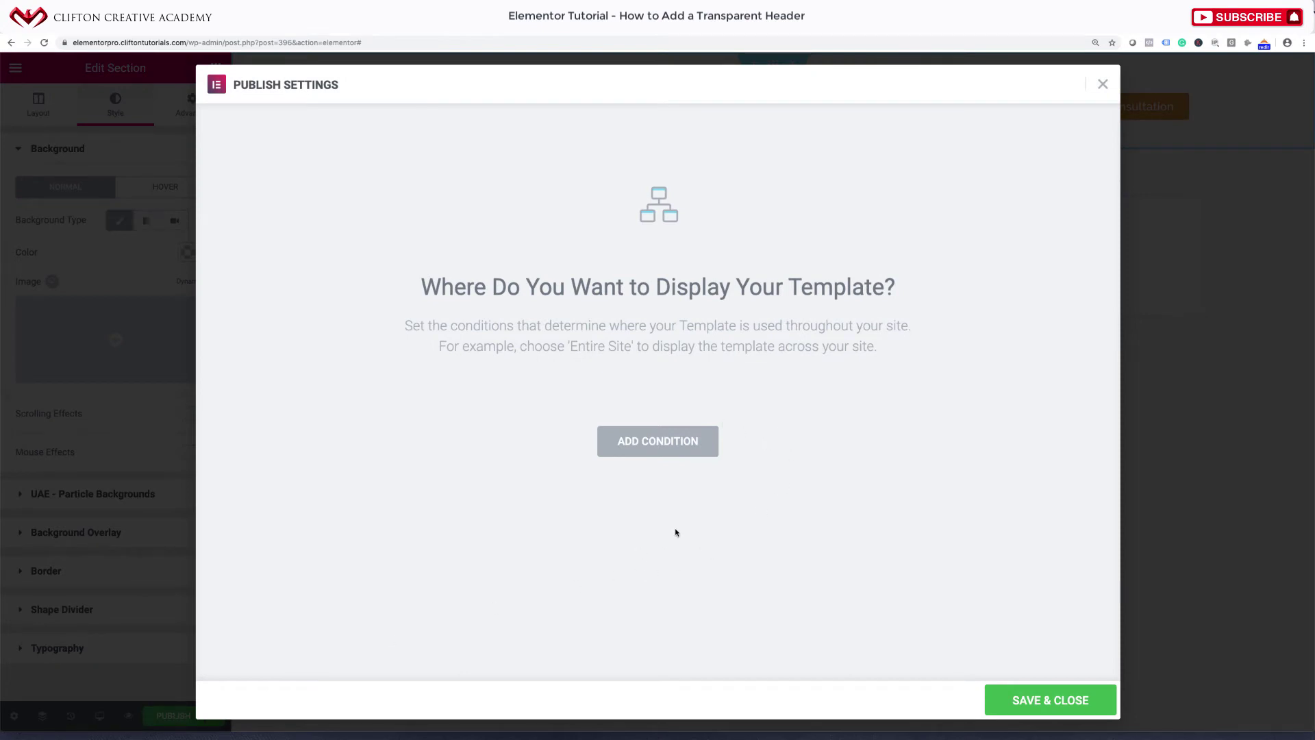
Step: Add an Include > Entire Site display condition, then Save & Close to publish
left_click(669, 451)
left_click(661, 420)
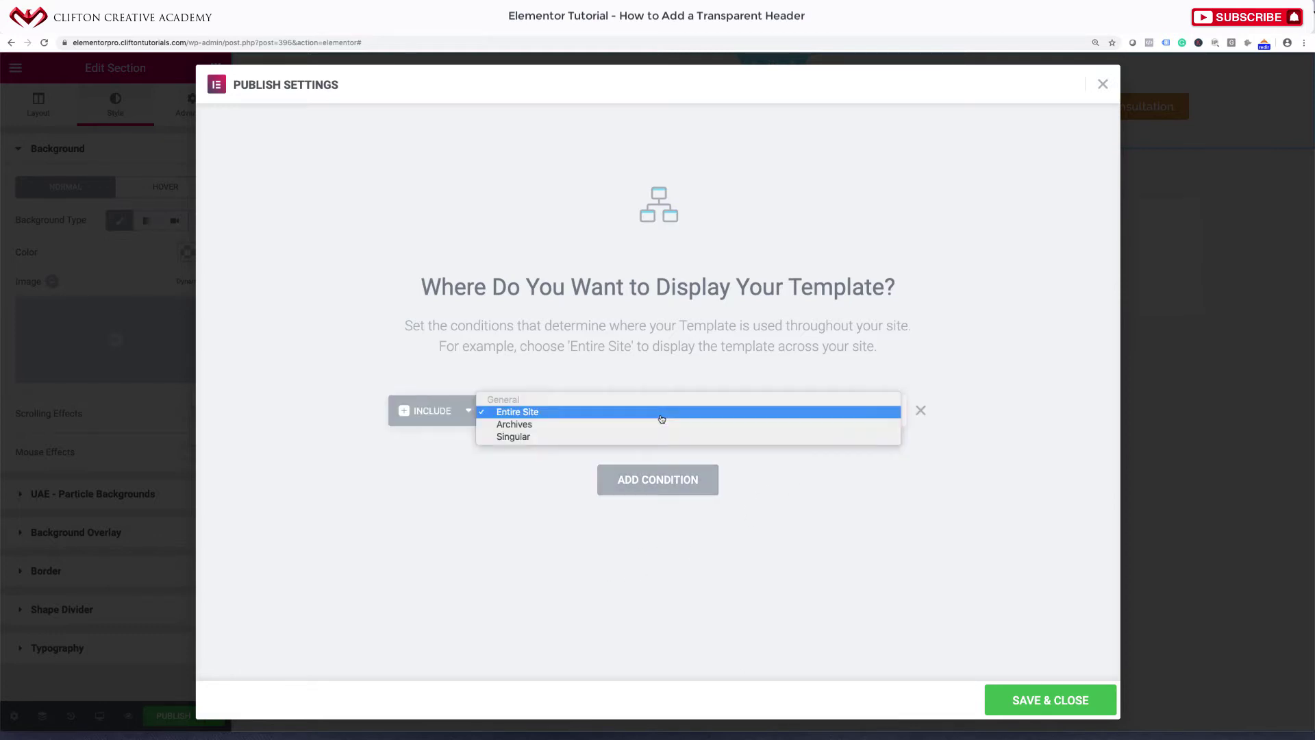
left_click(528, 415)
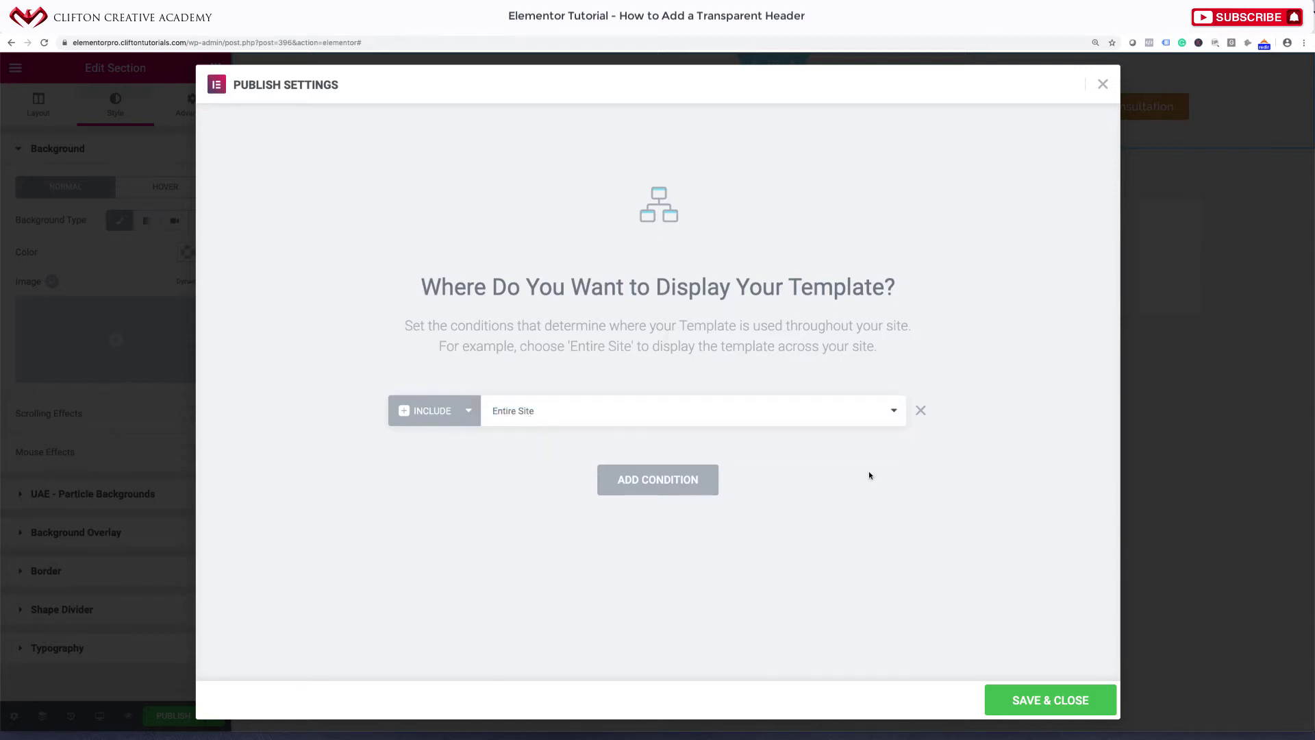
left_click(1023, 709)
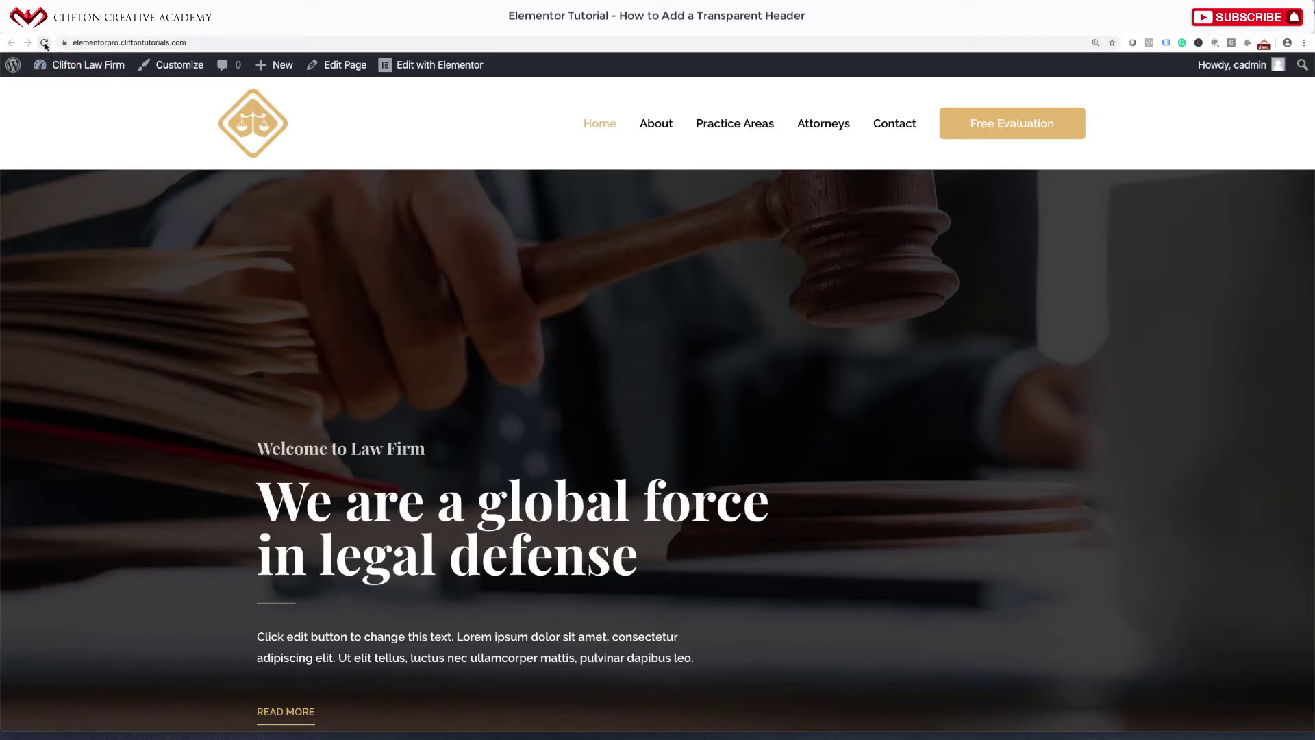
Step: Reload the live homepage and scroll down and back up to check the header
left_click(45, 44)
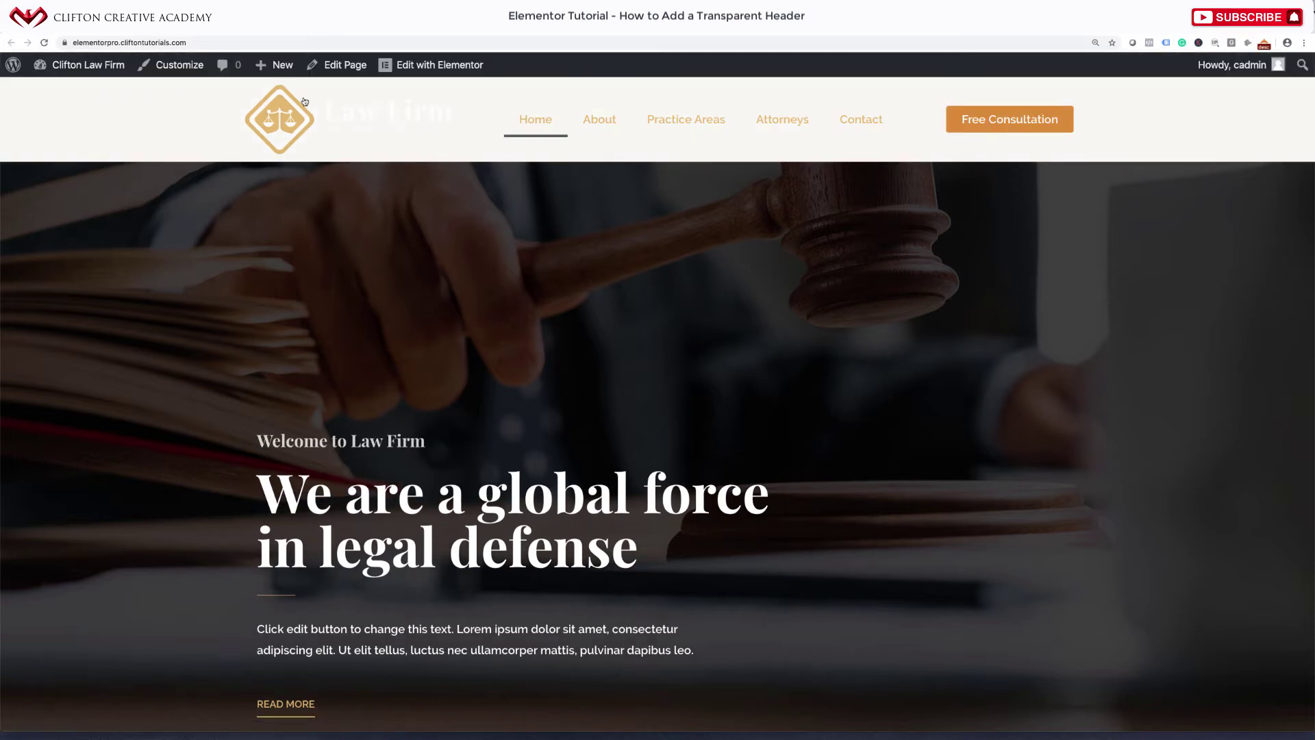
scroll(807, 286, "down", 4)
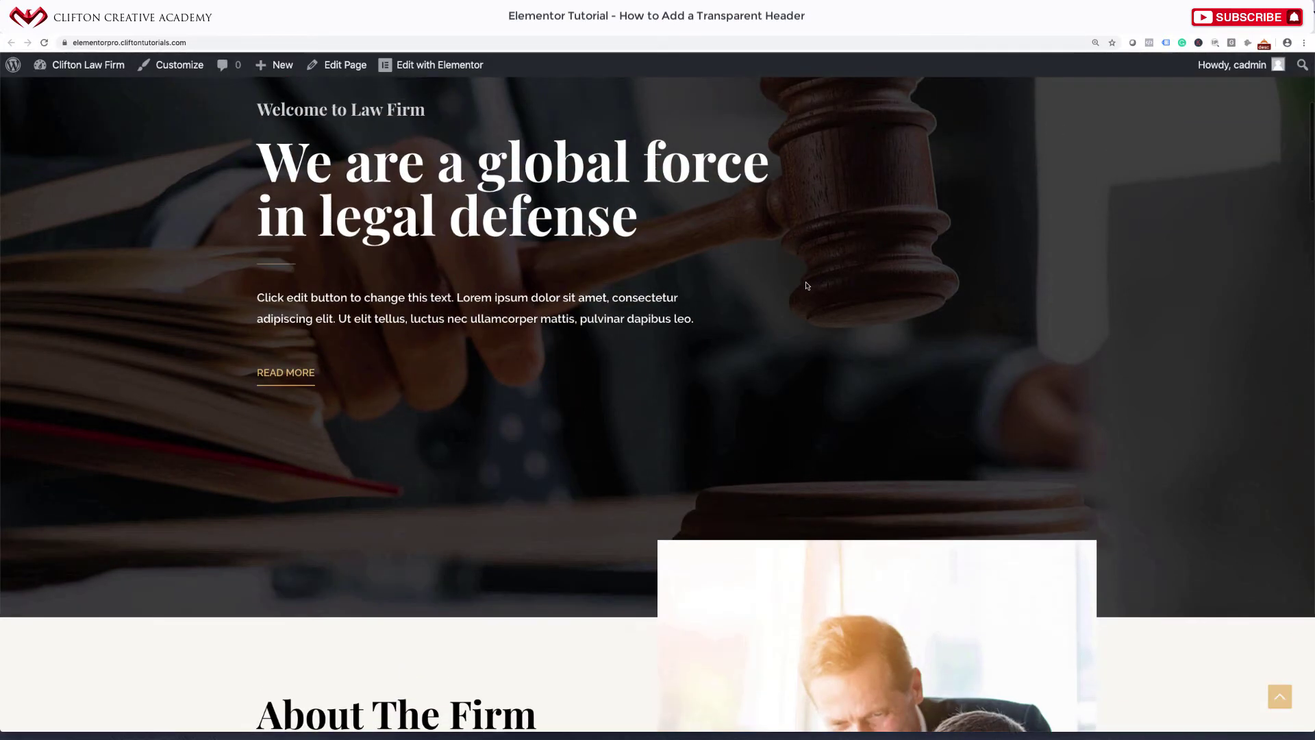
scroll(807, 285, "up", 4)
scroll(822, 206, "down", 3)
scroll(849, 123, "up", 3)
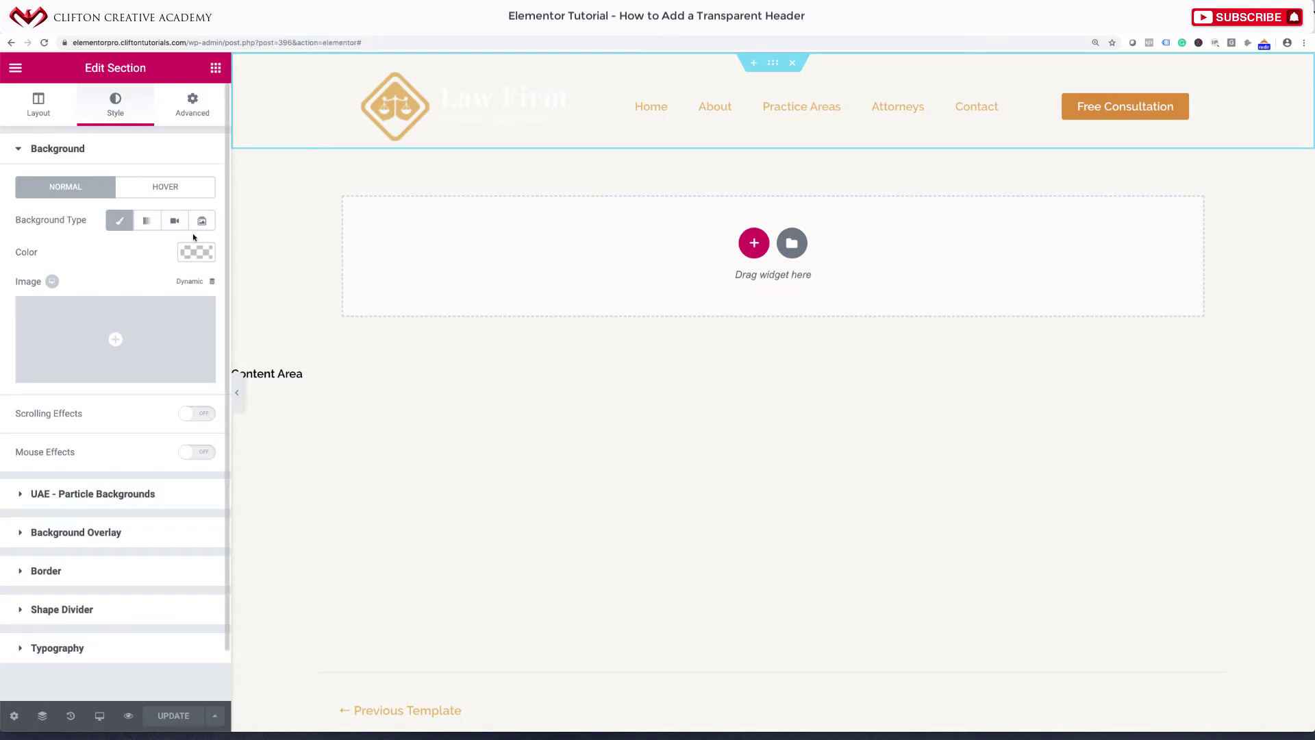
Step: Set the header section's Motion Effects Sticky to Top on Desktop, Tablet and Mobile
left_click(203, 112)
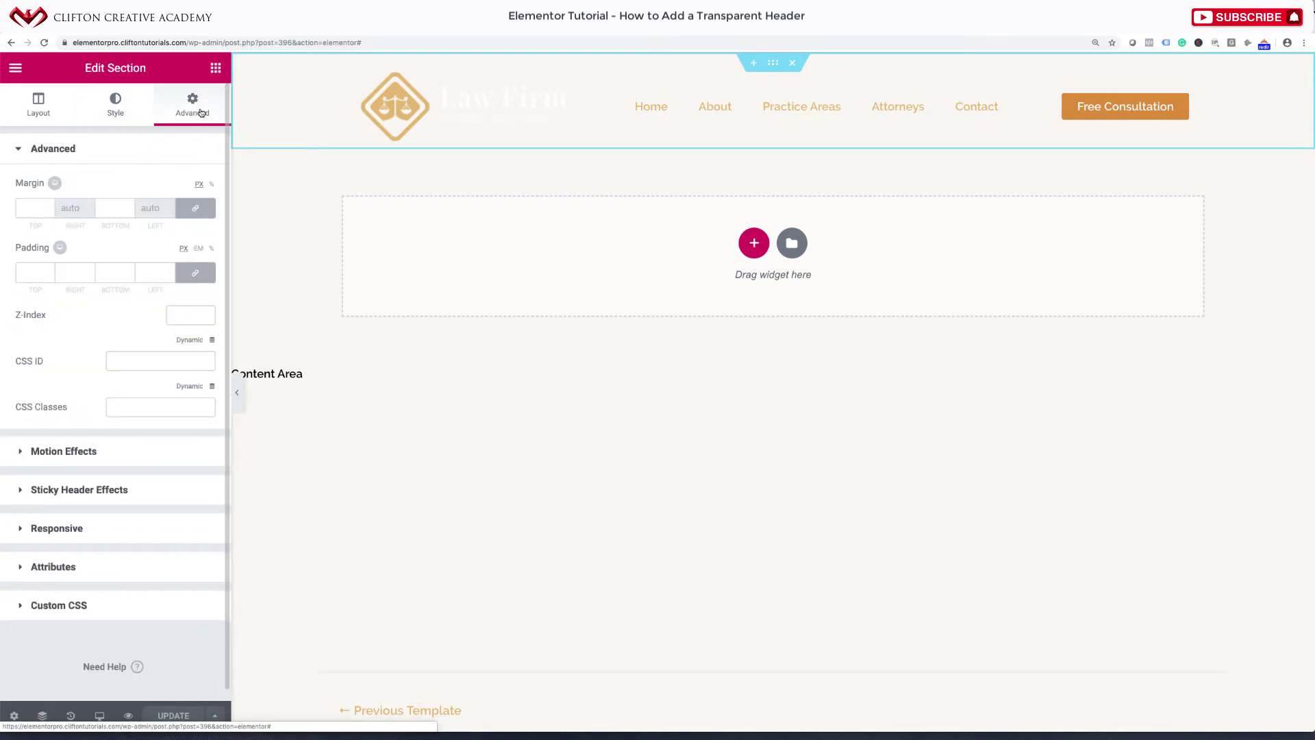
scroll(49, 381, "down", 1)
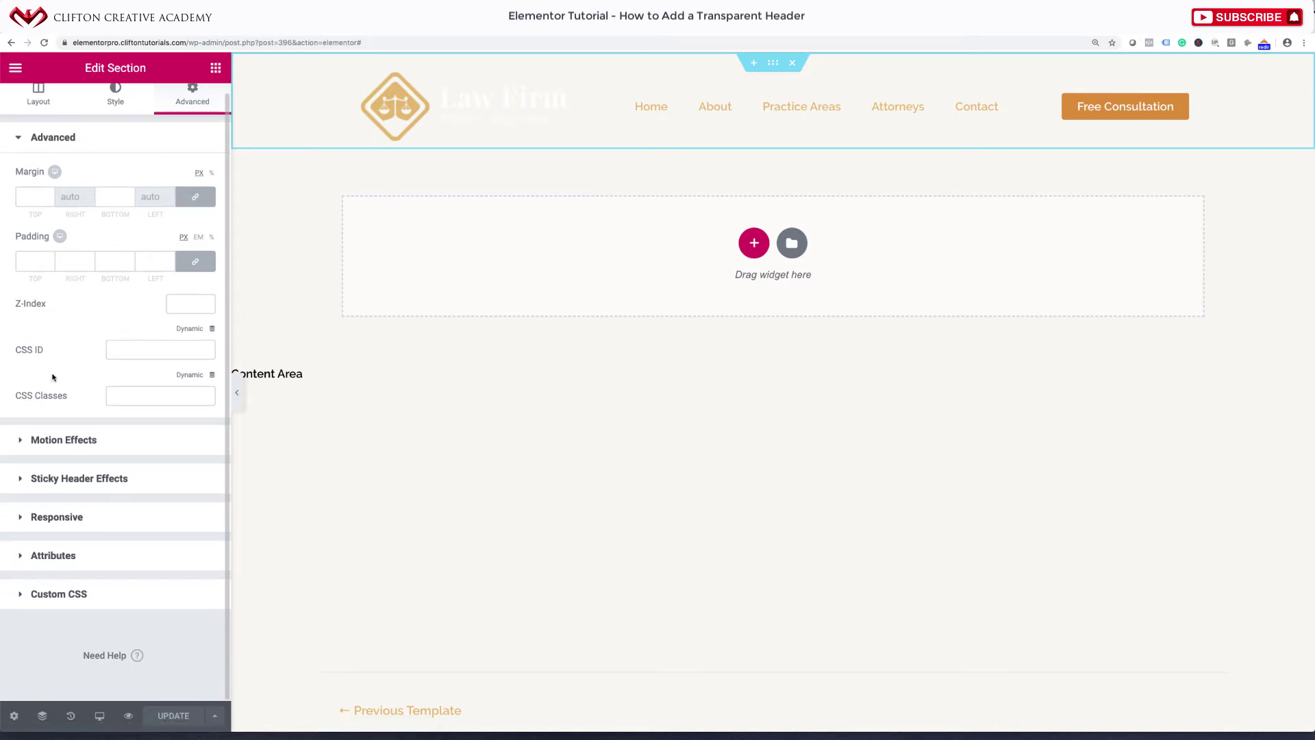
left_click(30, 441)
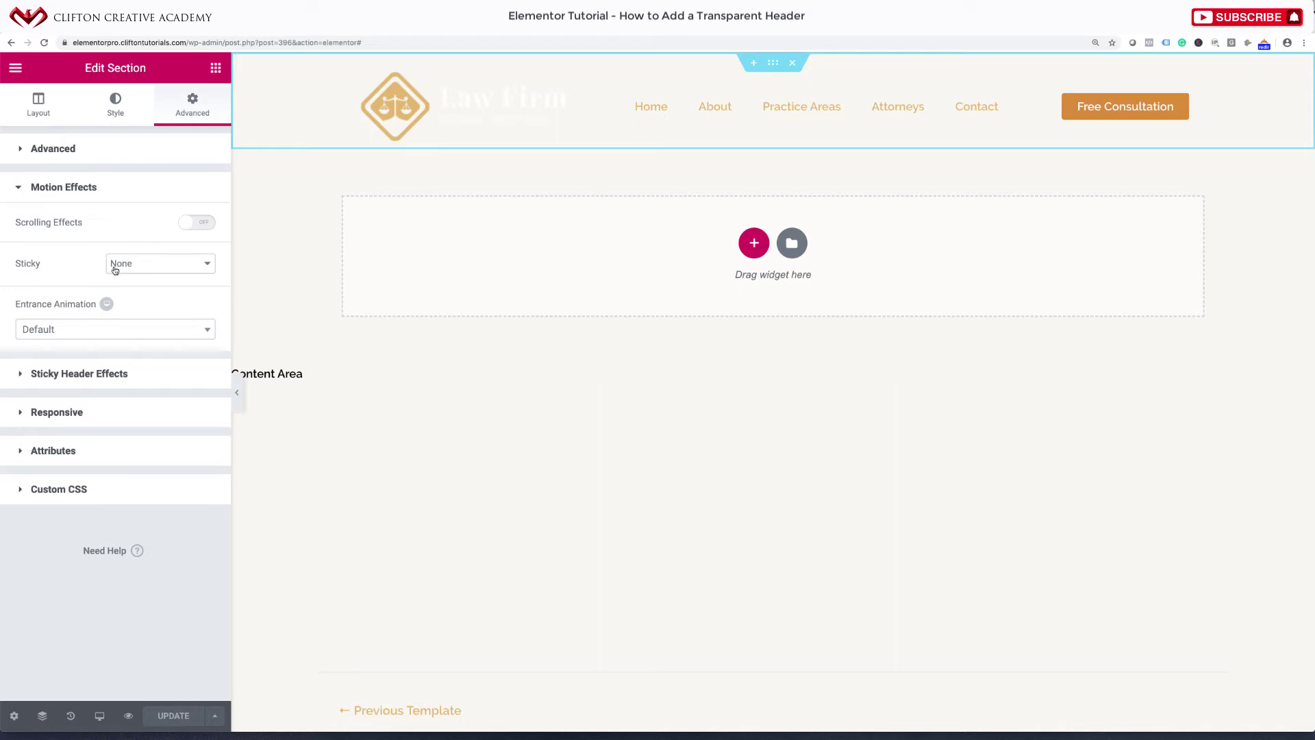
left_click(140, 264)
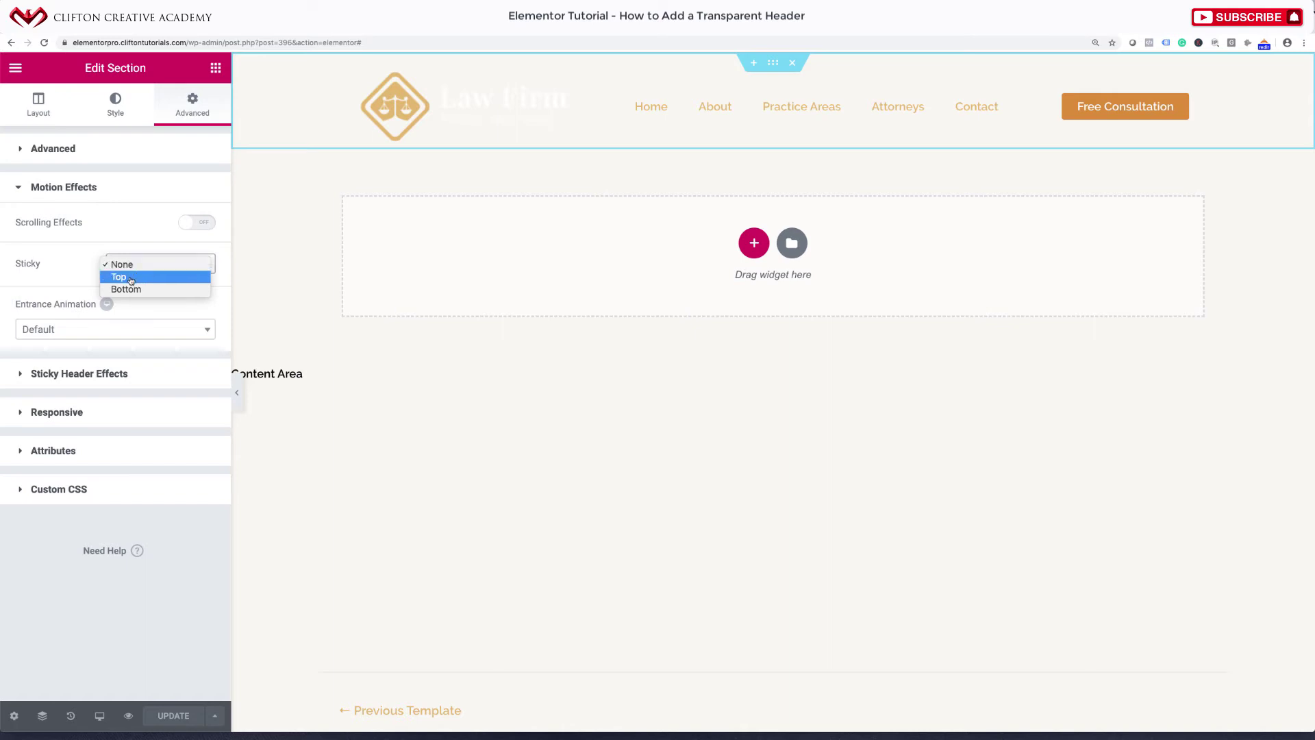
left_click(130, 278)
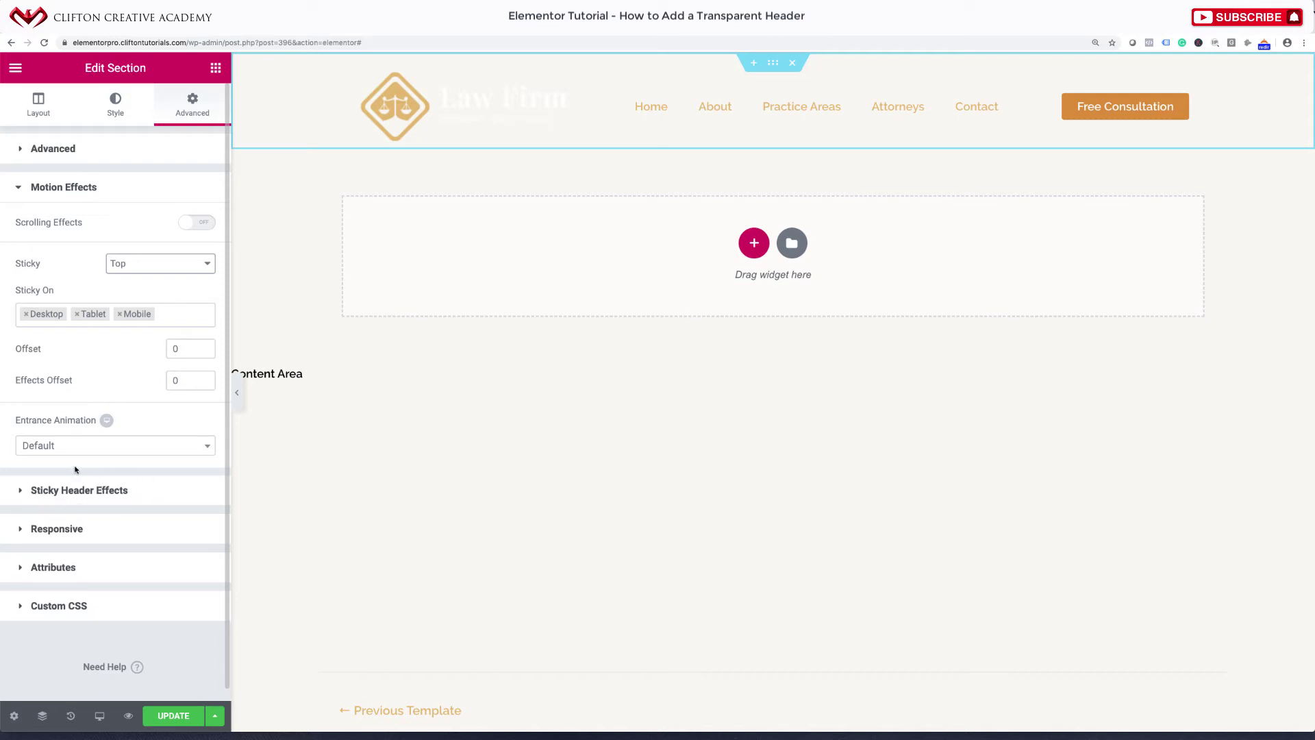
Step: Enable Sticky Header Effects for the header section
left_click(125, 492)
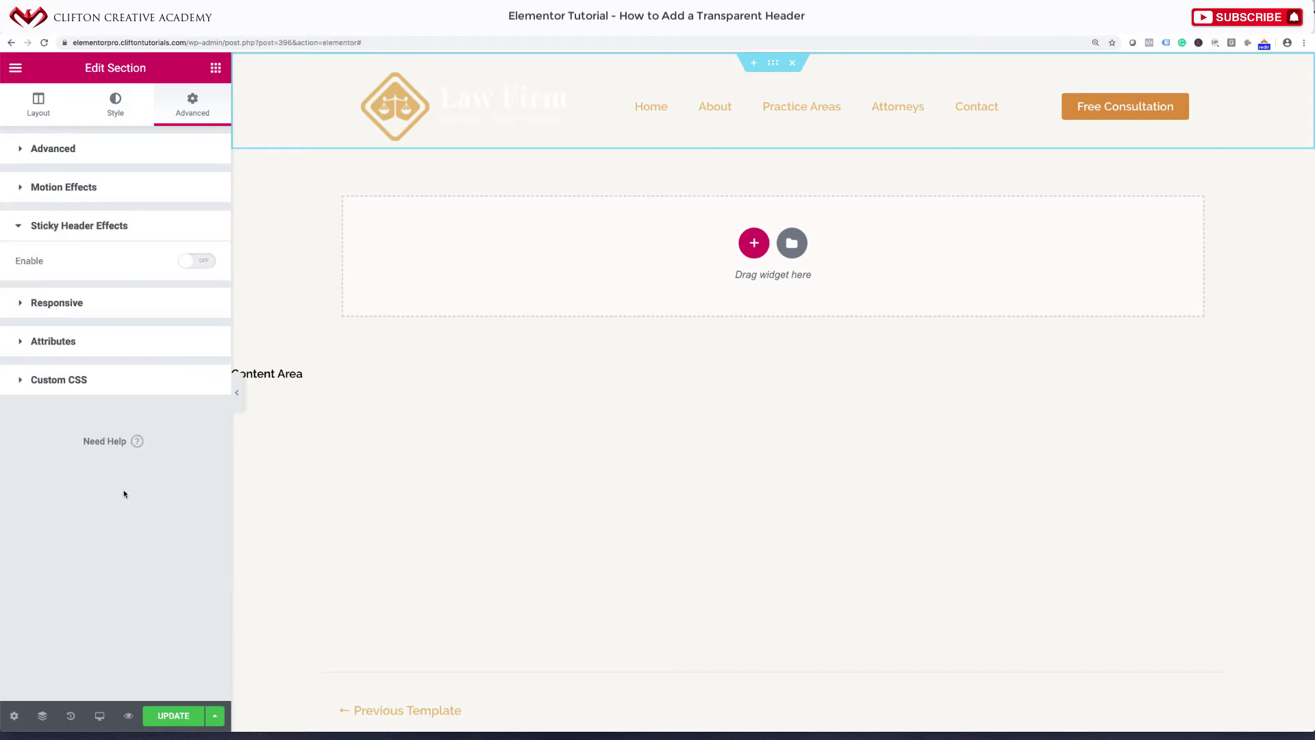
left_click(199, 265)
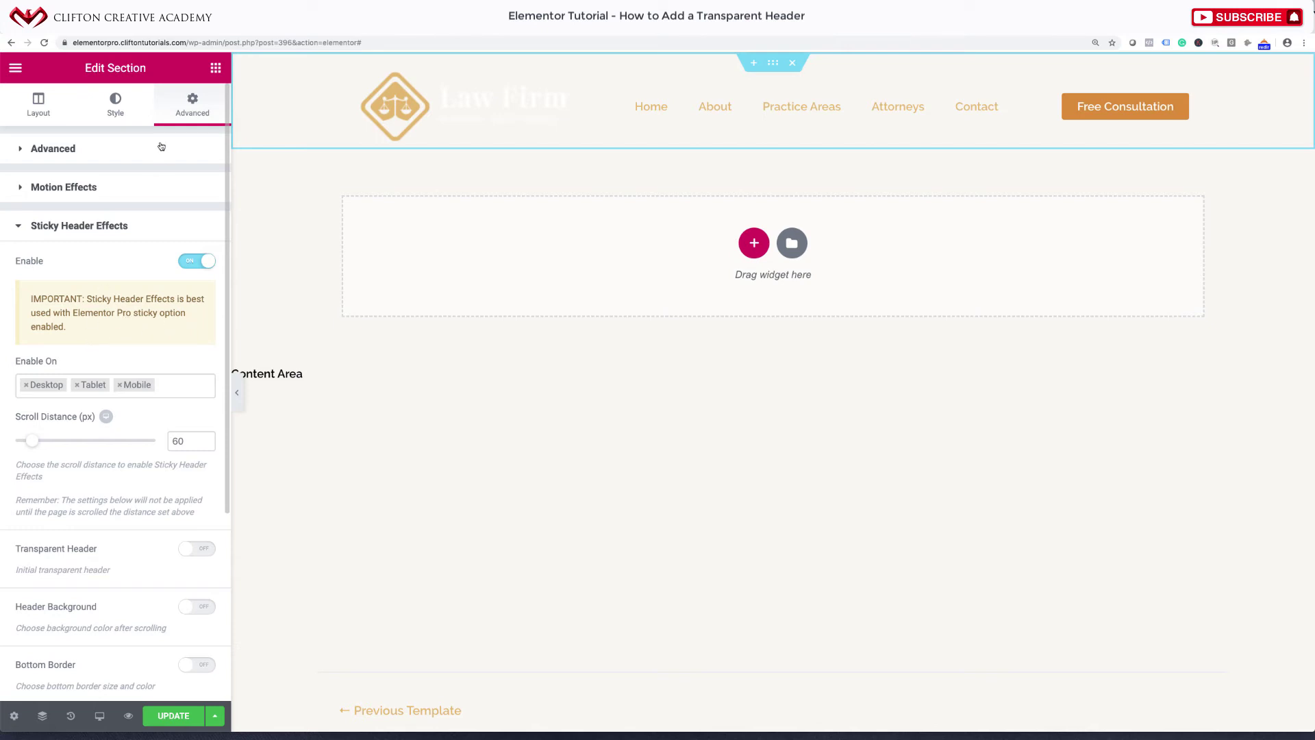
left_click(131, 192)
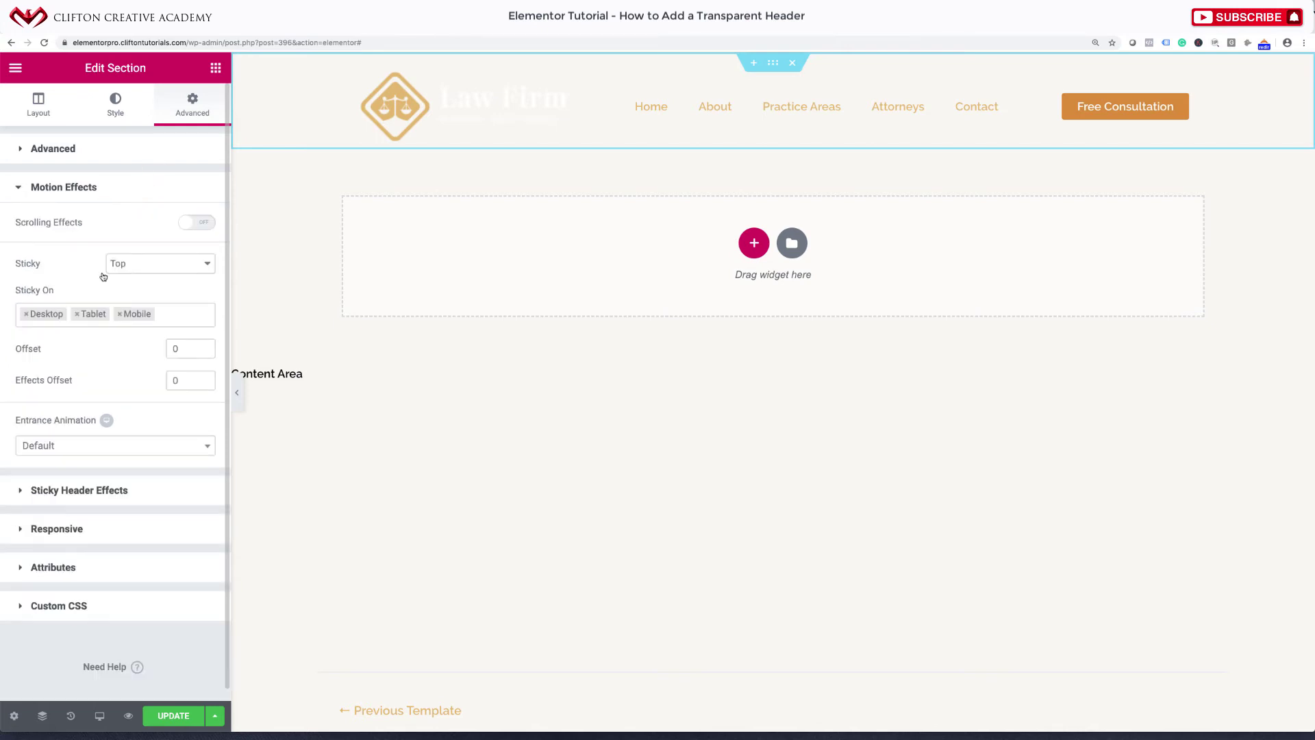
left_click(103, 499)
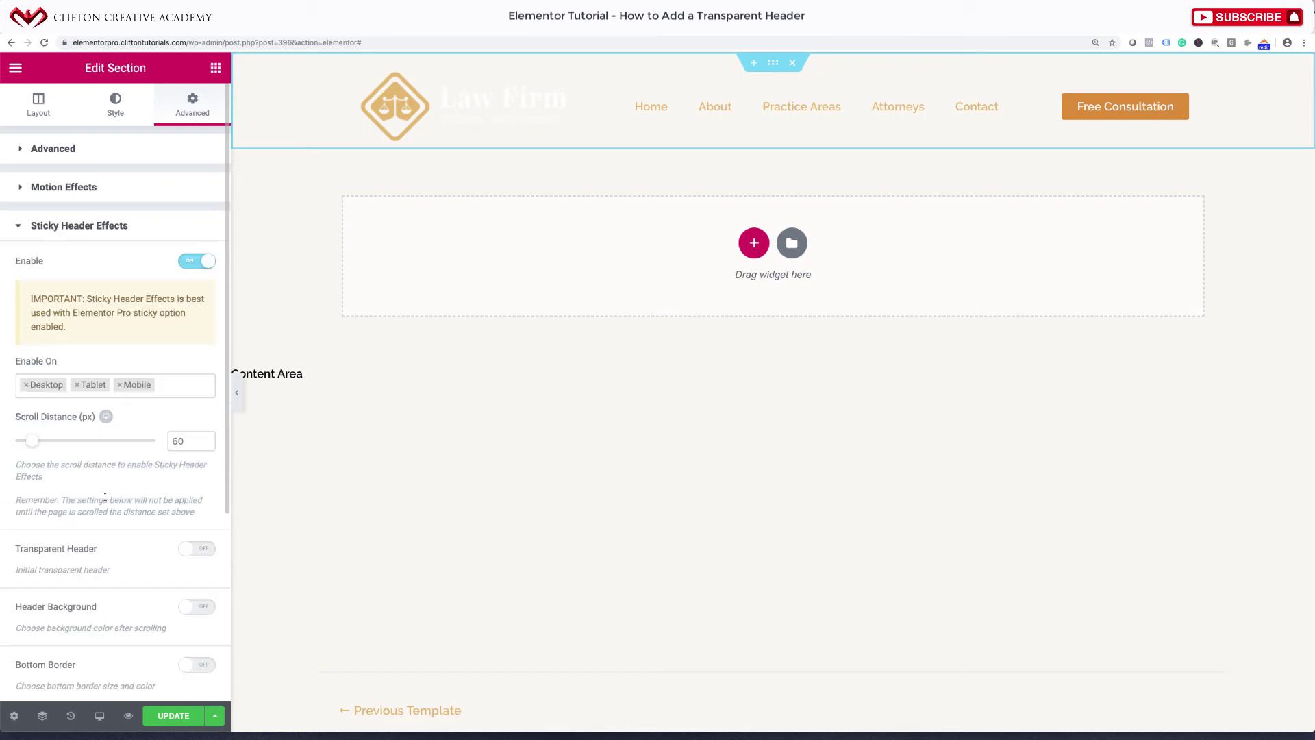
scroll(102, 484, "down", 2)
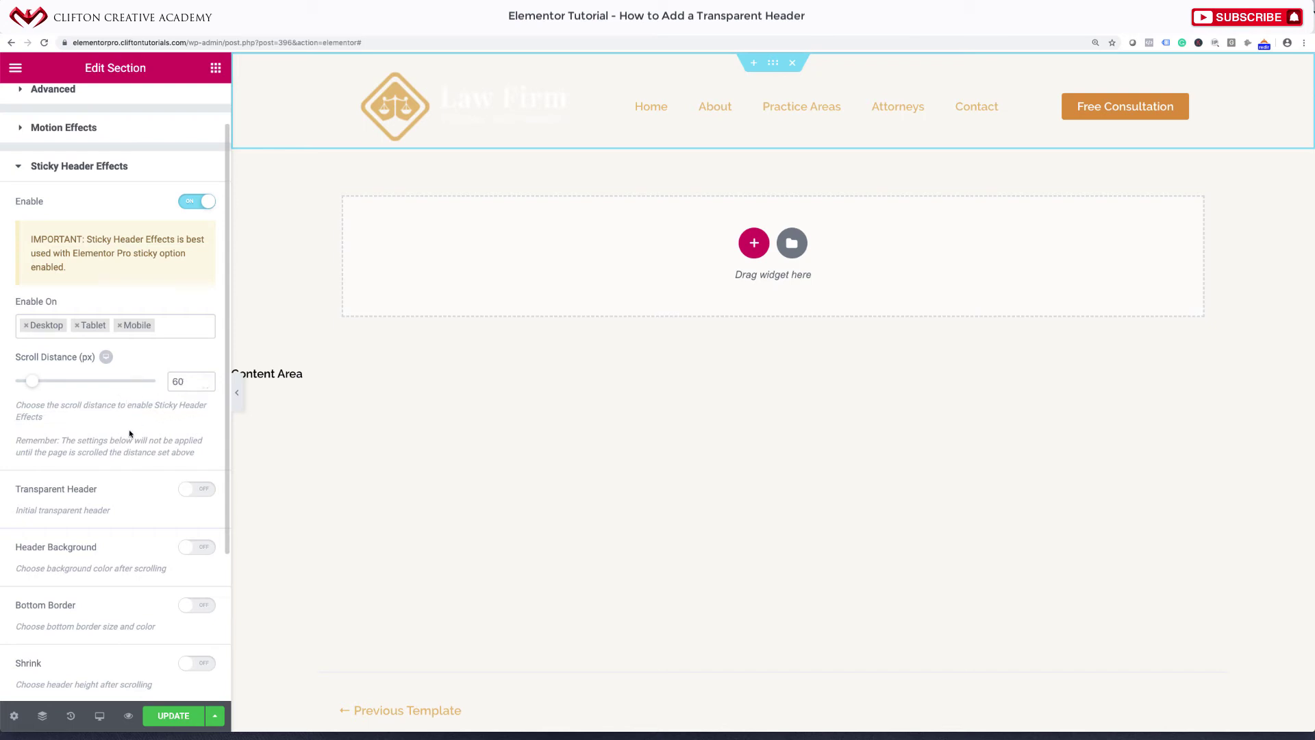
scroll(126, 439, "down", 3)
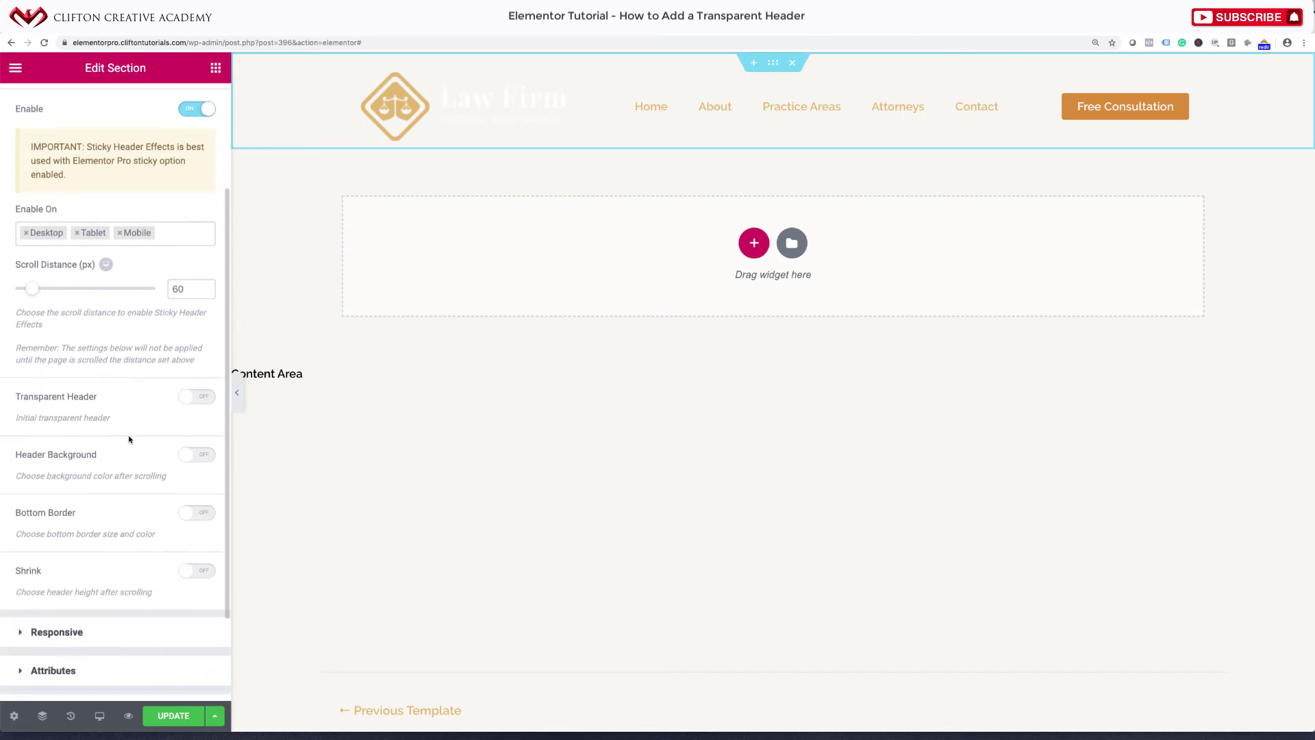
Step: Turn on Transparent Header and give the scrolled header a dark grey background
left_click(202, 403)
scroll(137, 487, "down", 3)
left_click(202, 361)
left_click(201, 361)
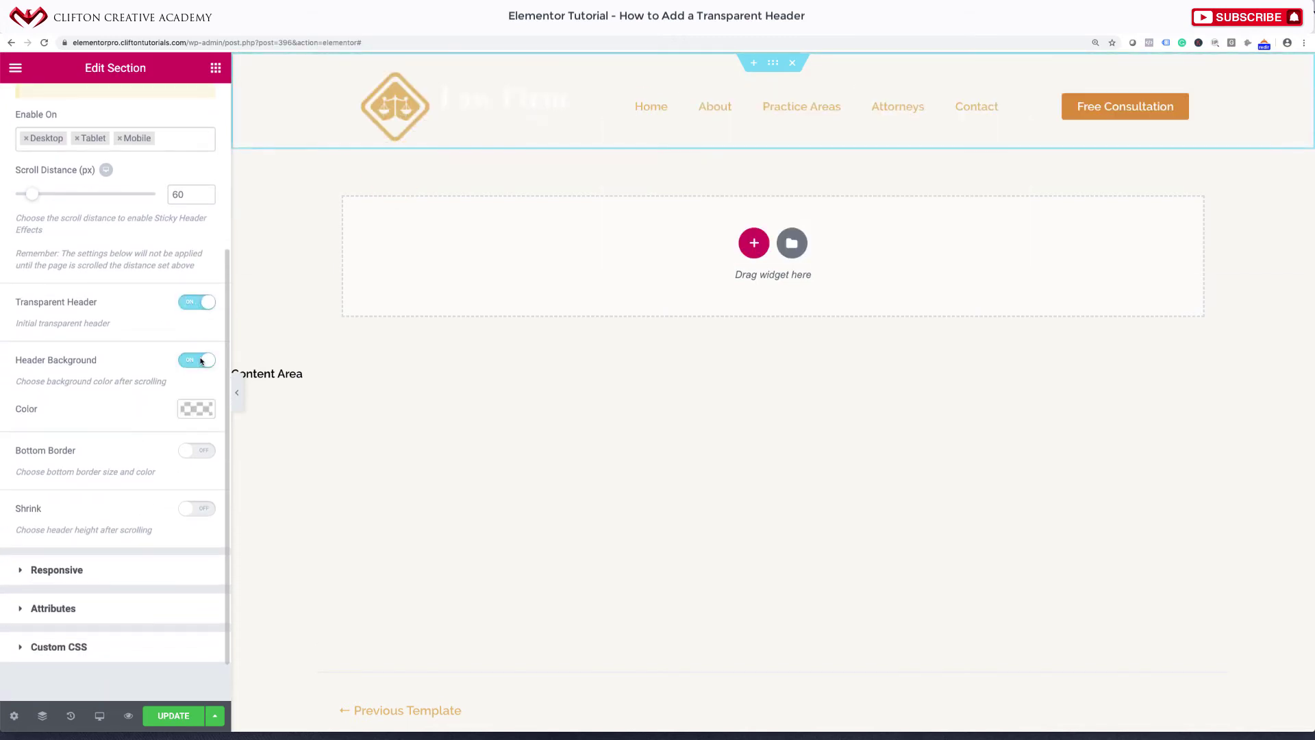
left_click(195, 409)
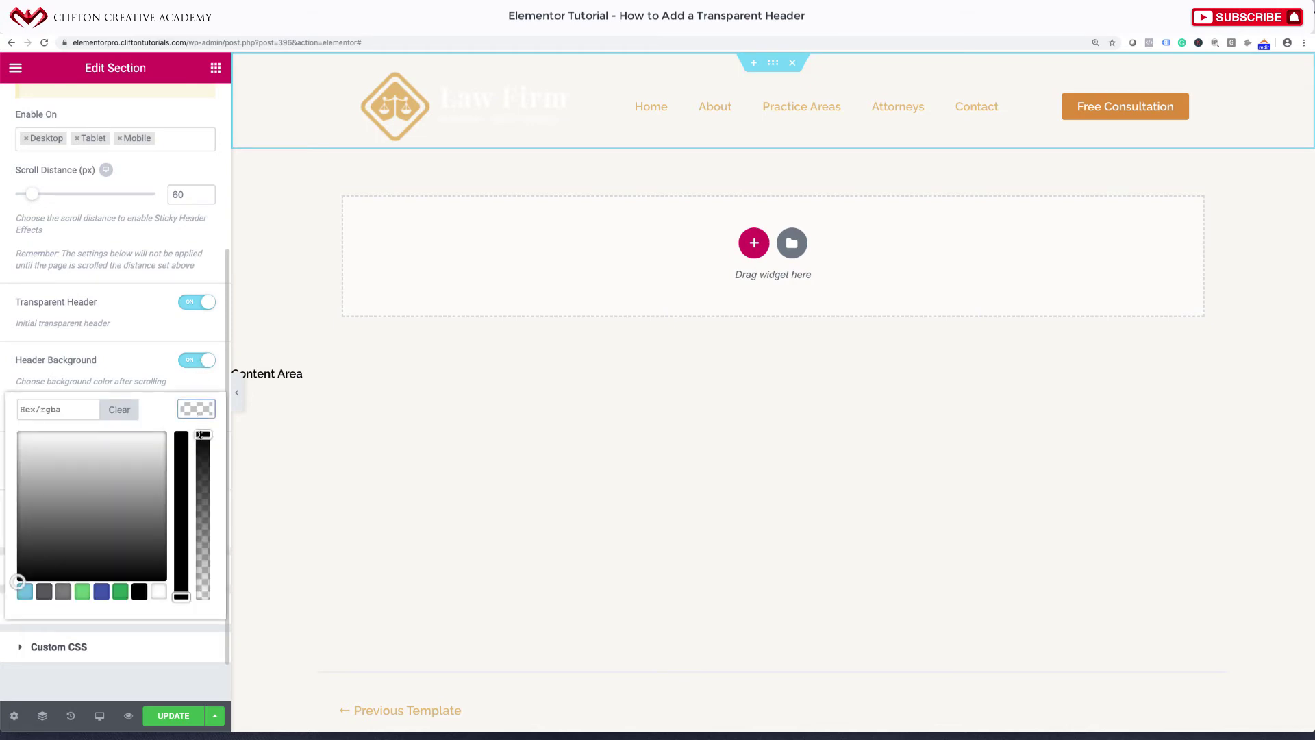
left_click(201, 434)
left_click_drag(207, 433, 207, 462)
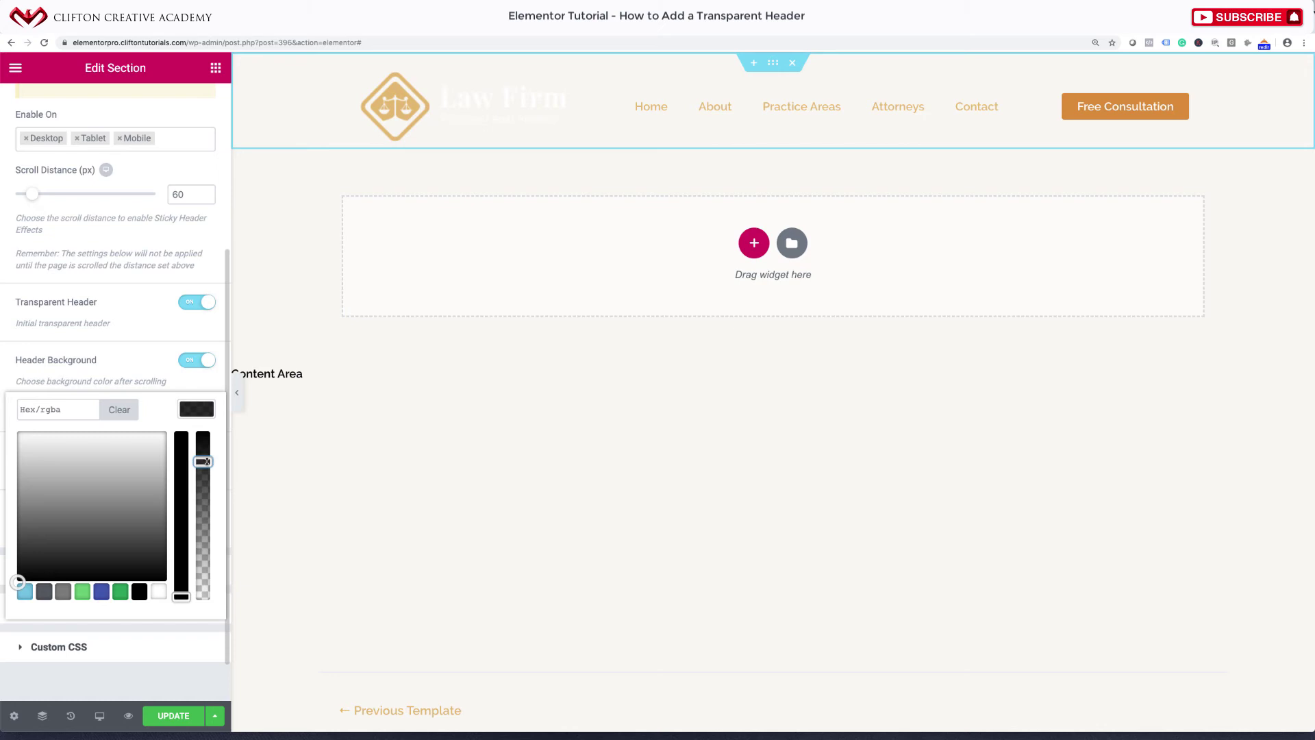
left_click(145, 369)
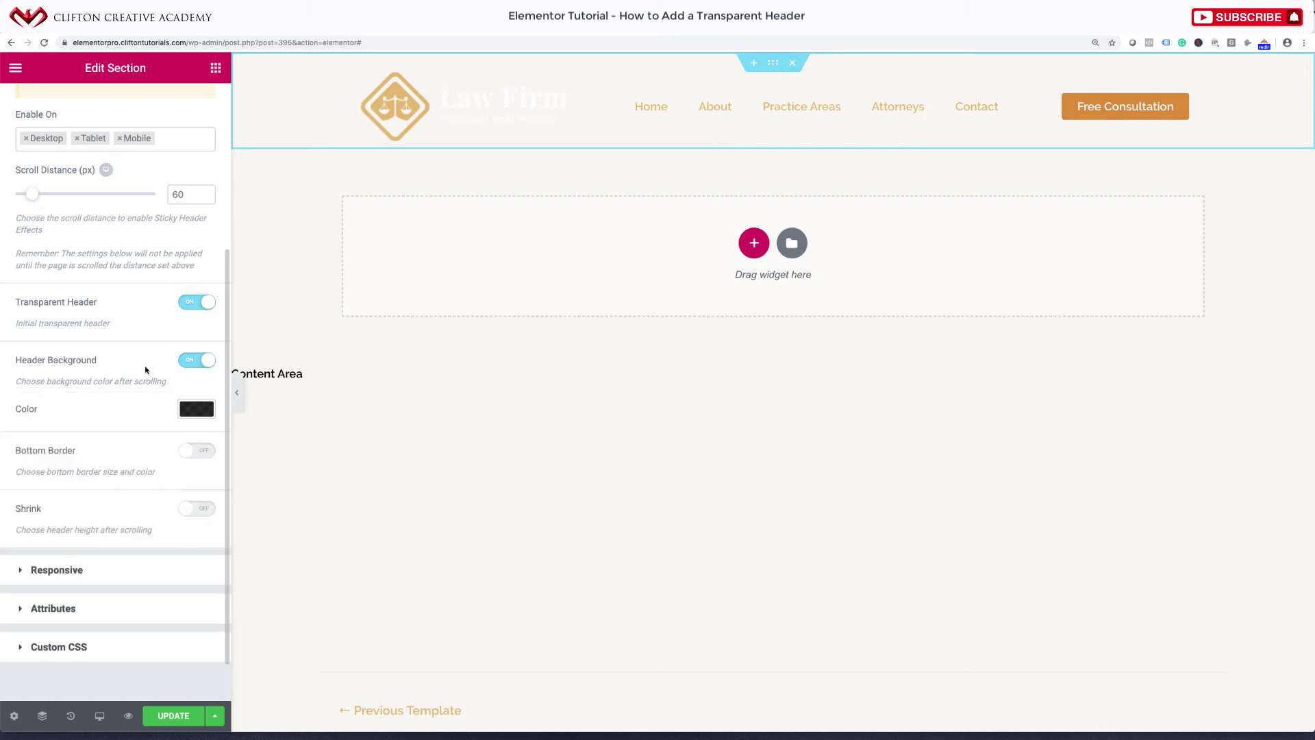
Step: Shrink the scrolled header to 70 px and set the logo height to 55
scroll(130, 476, "down", 2)
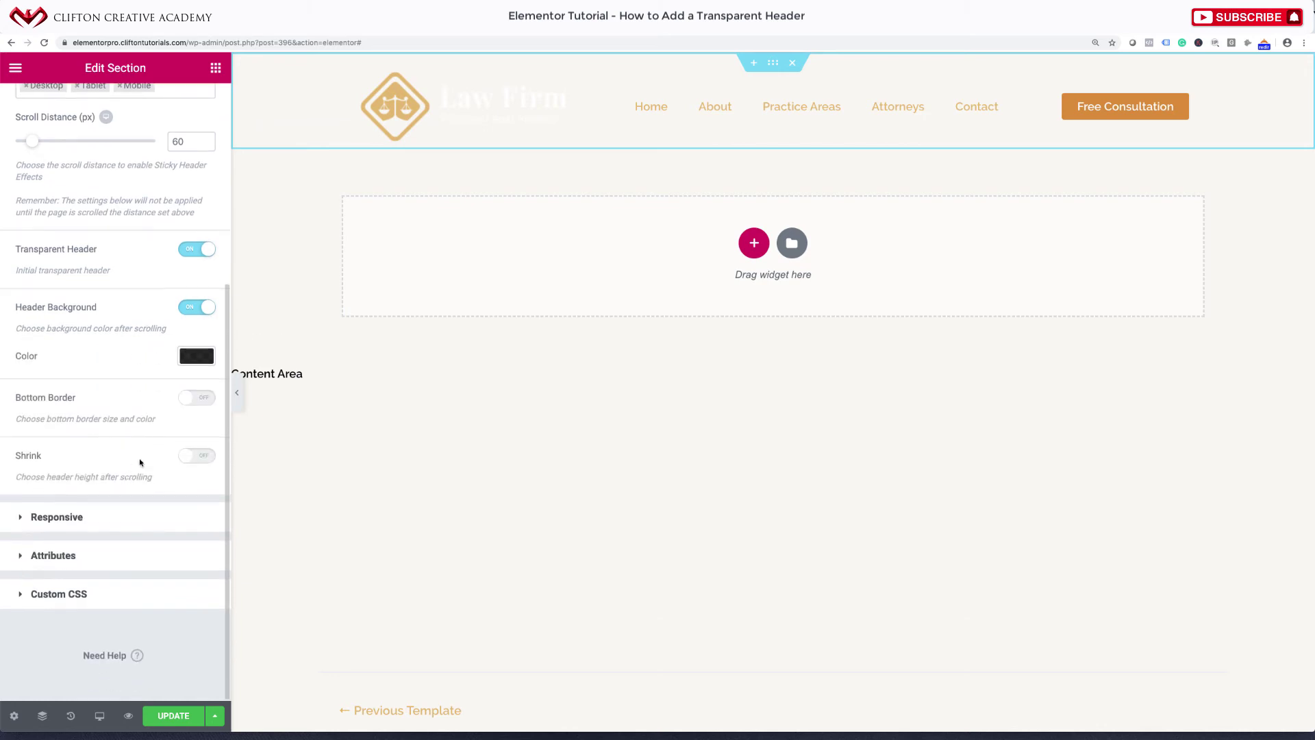
left_click(200, 457)
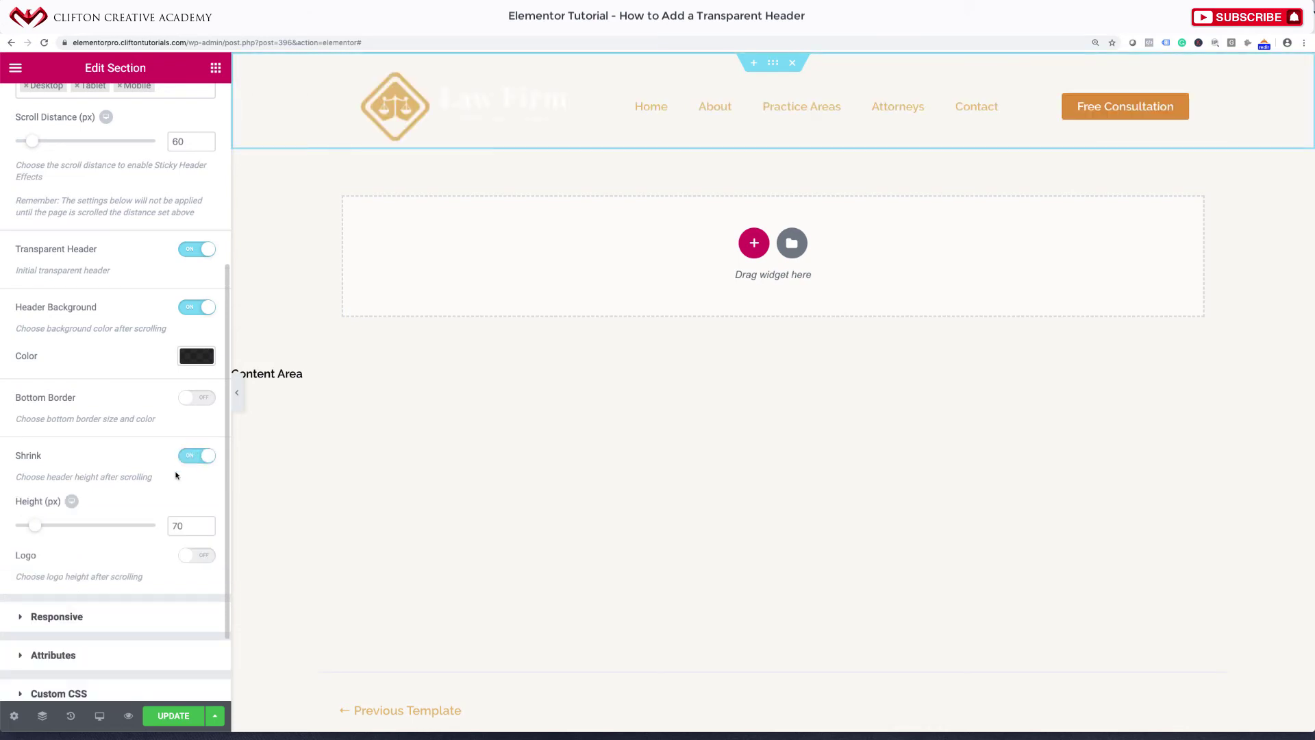
scroll(151, 487, "down", 1)
scroll(151, 488, "down", 1)
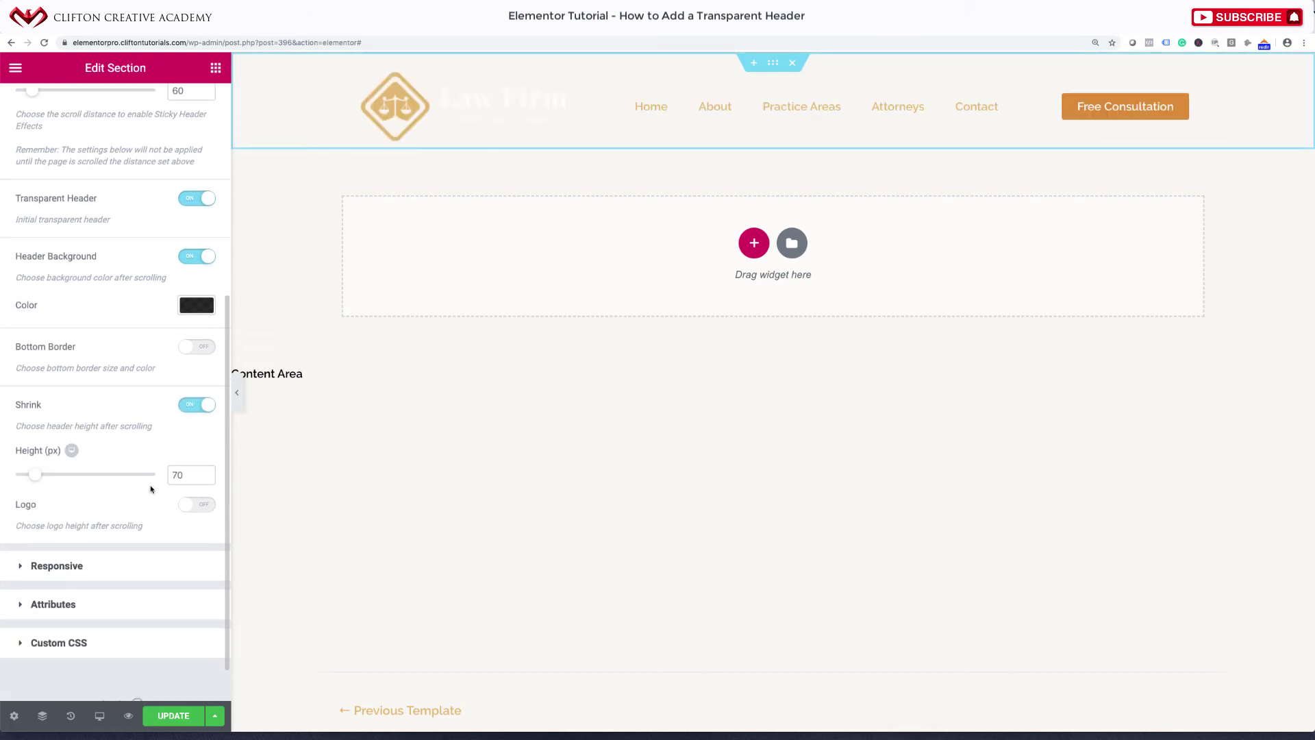
scroll(160, 490, "down", 1)
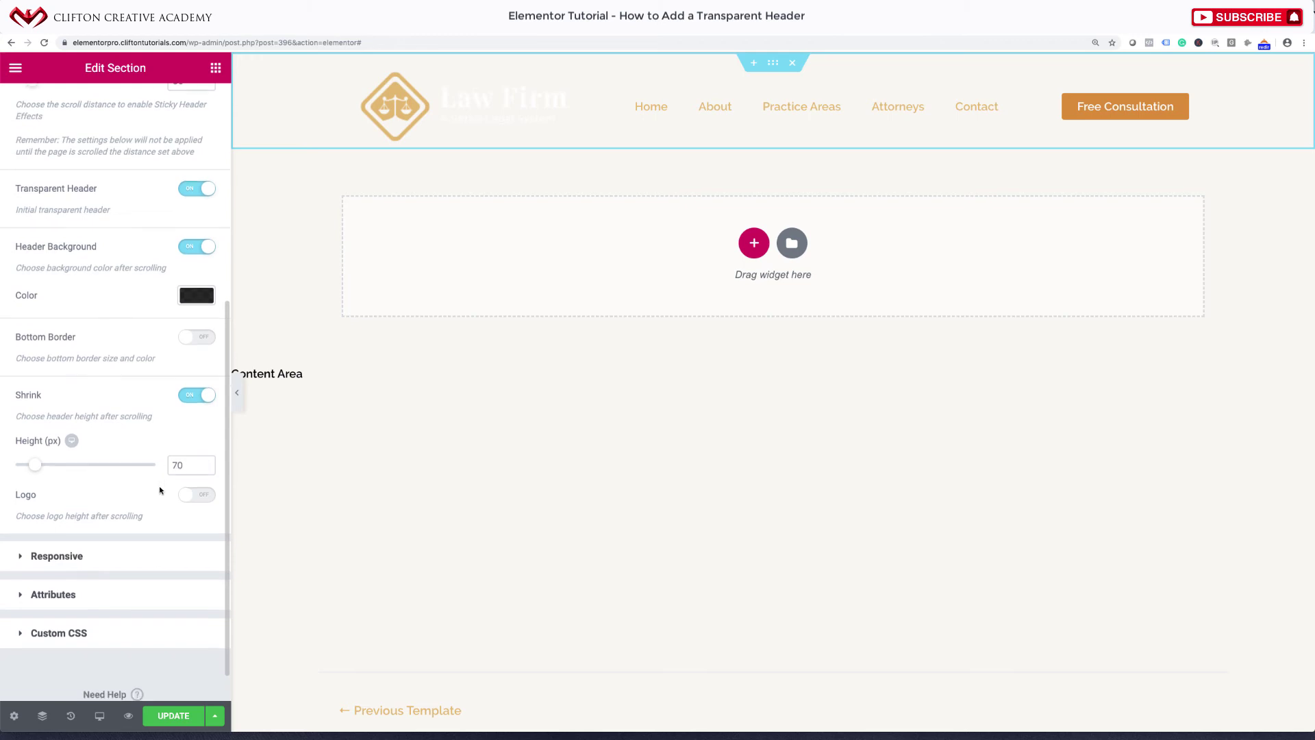
scroll(160, 491, "down", 1)
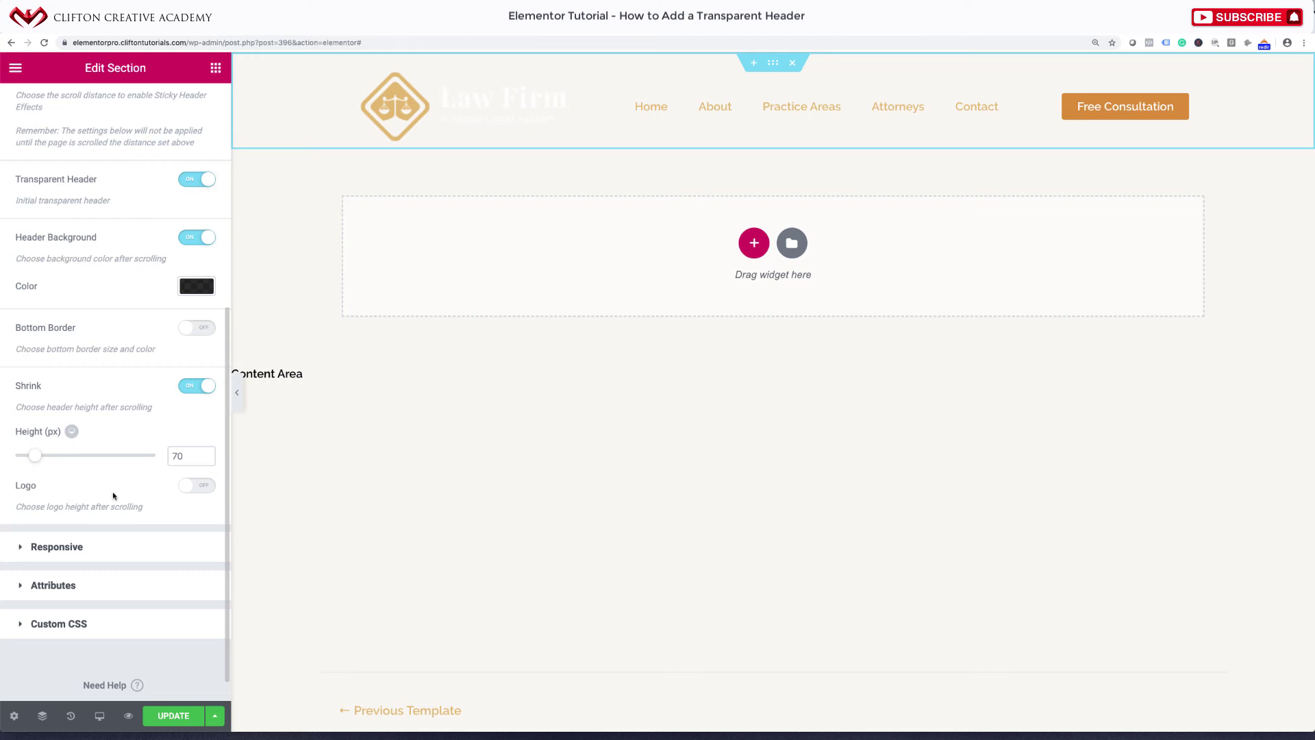
left_click(202, 491)
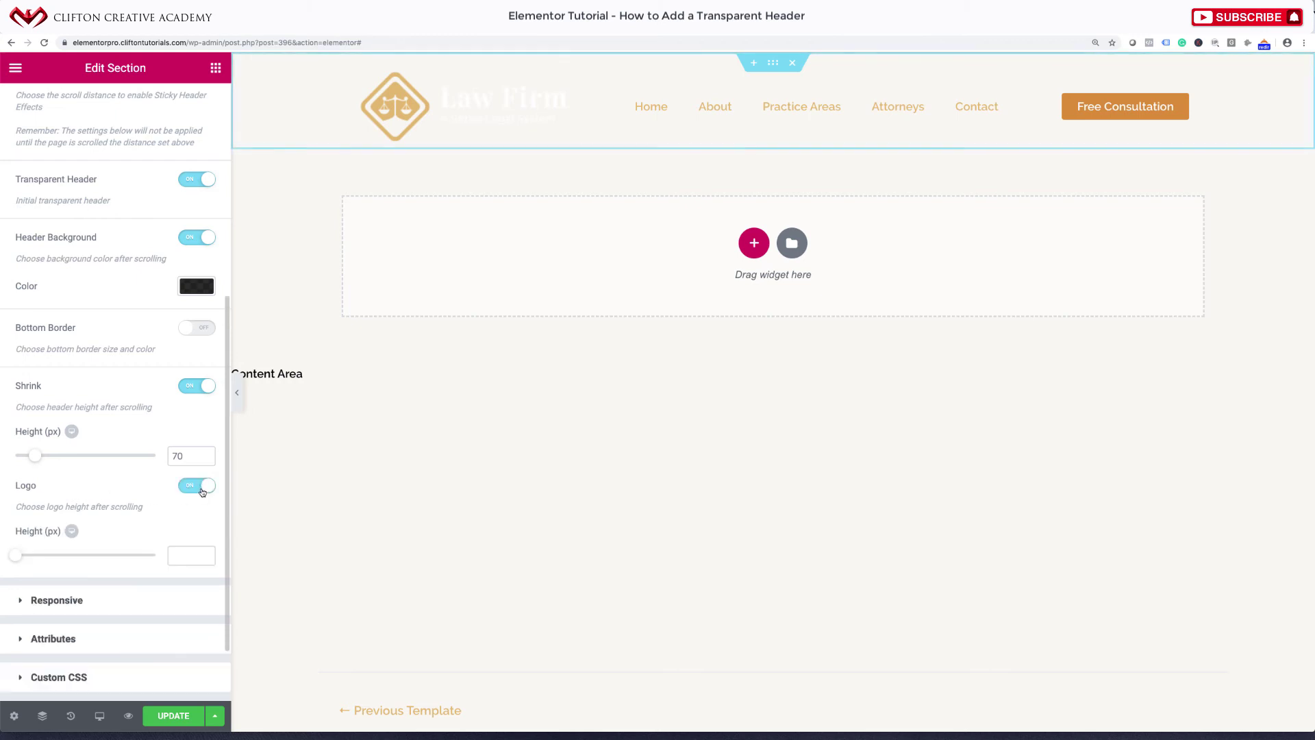
left_click(184, 555)
type("55")
Step: Save the sticky header changes with UPDATE
scroll(152, 572, "down", 1)
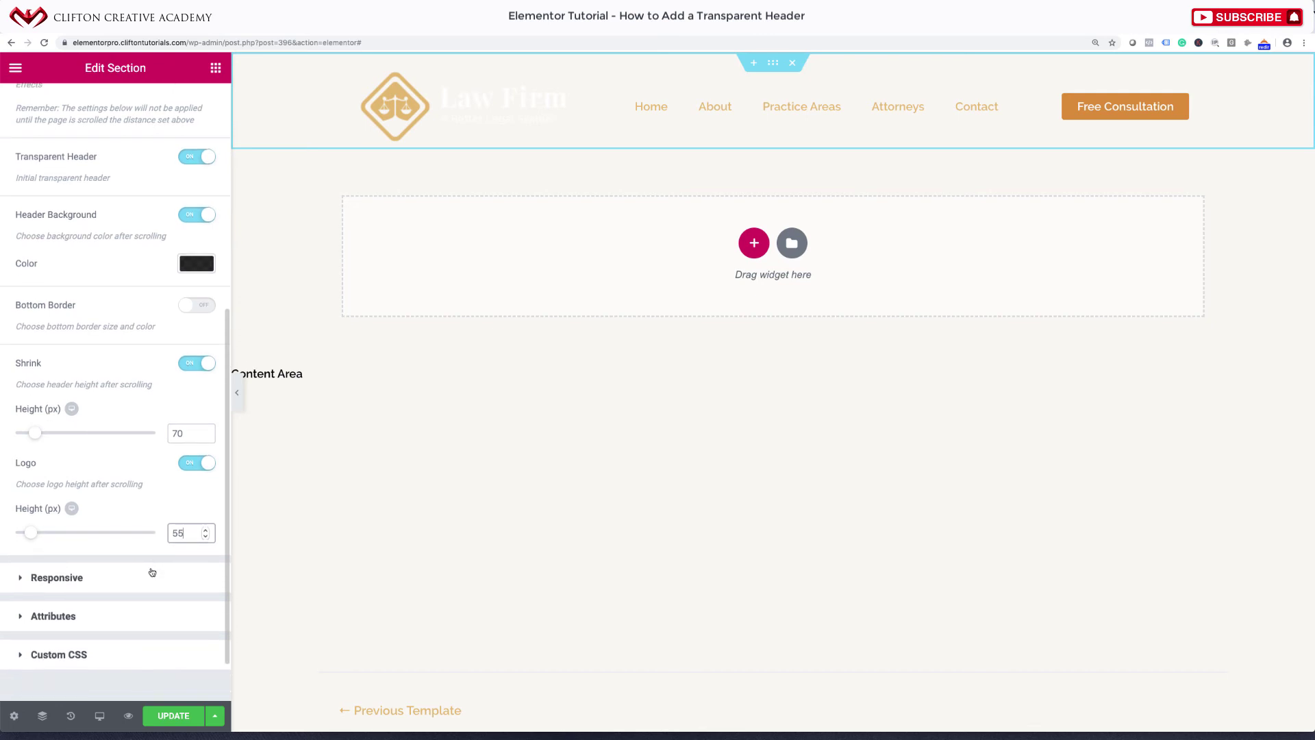
scroll(152, 572, "down", 3)
scroll(152, 572, "up", 12)
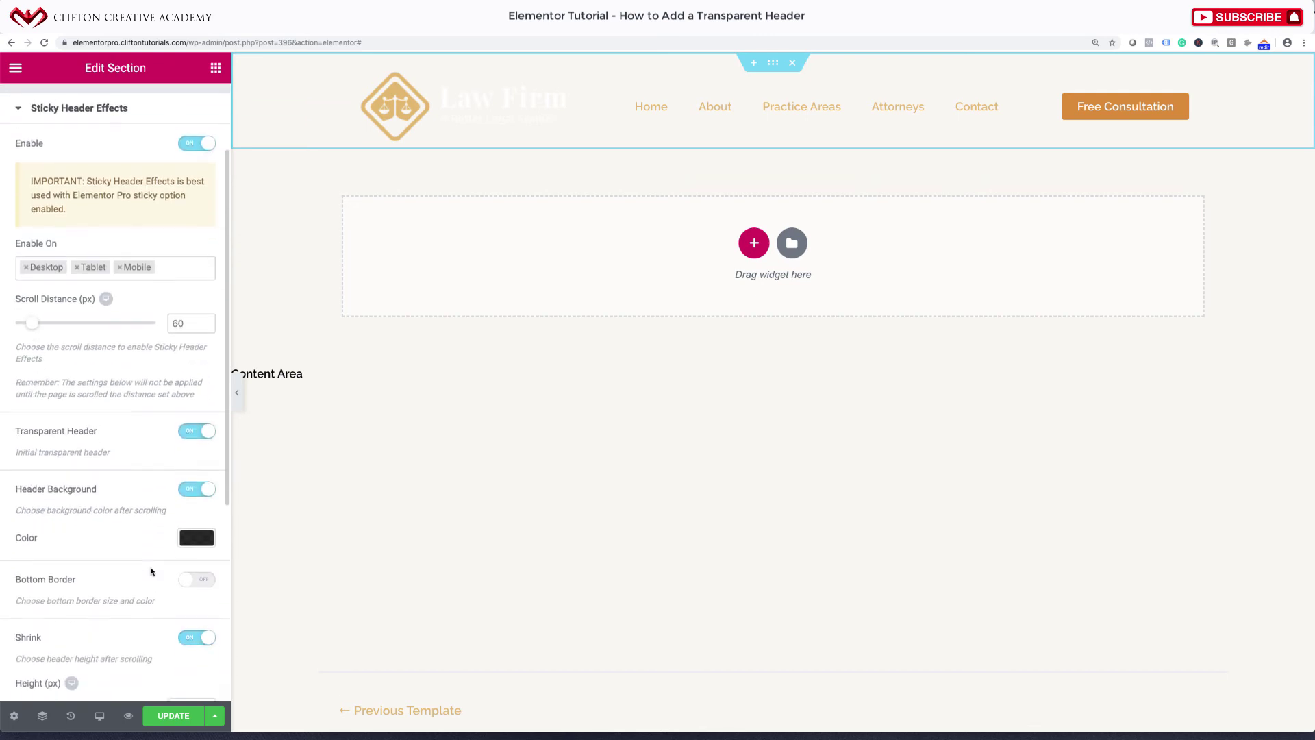
left_click(171, 717)
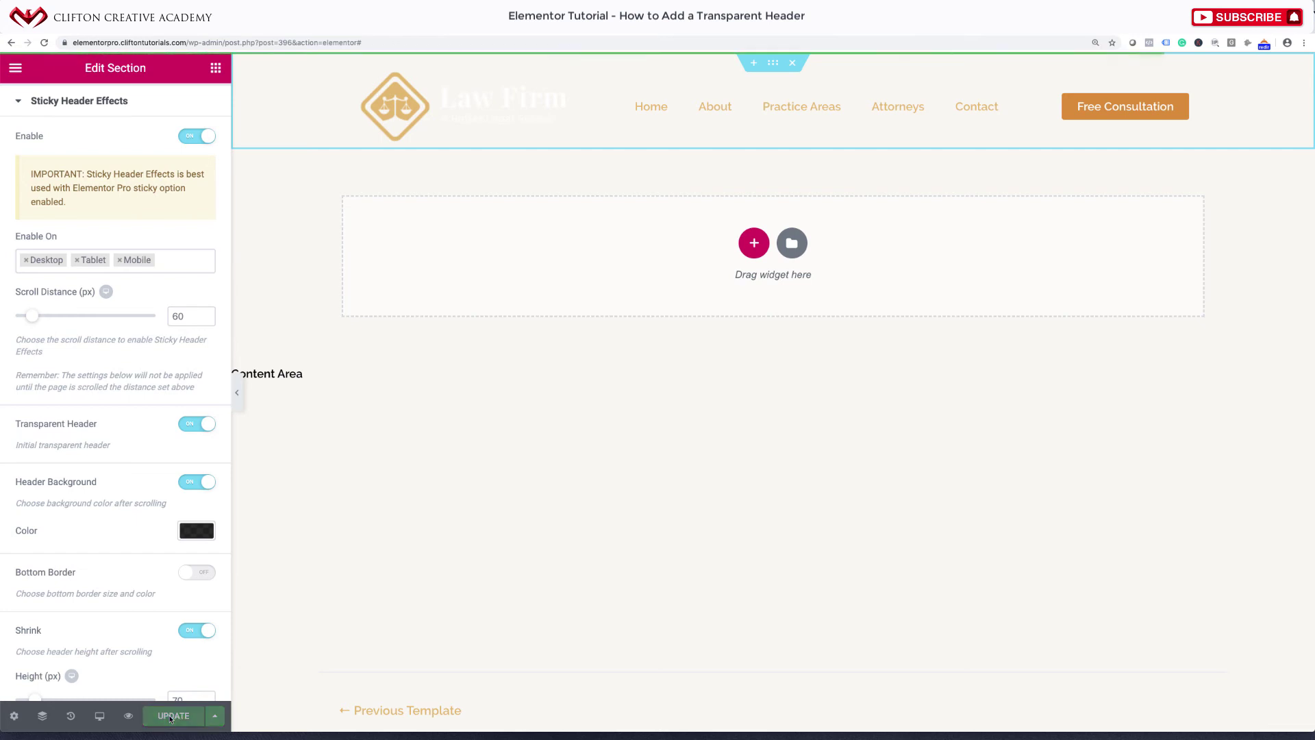
Step: Reload the live home page and scroll down to watch the header turn dark and compact
left_click(949, 33)
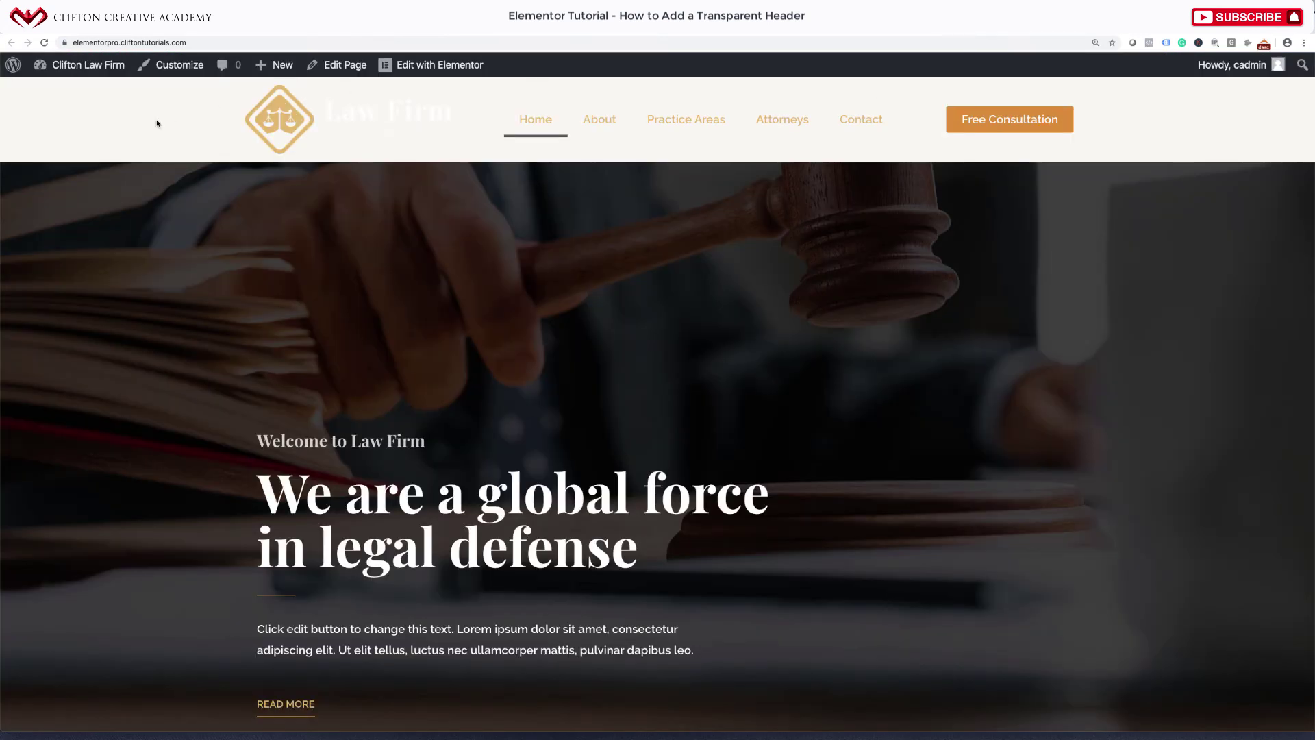
left_click(43, 44)
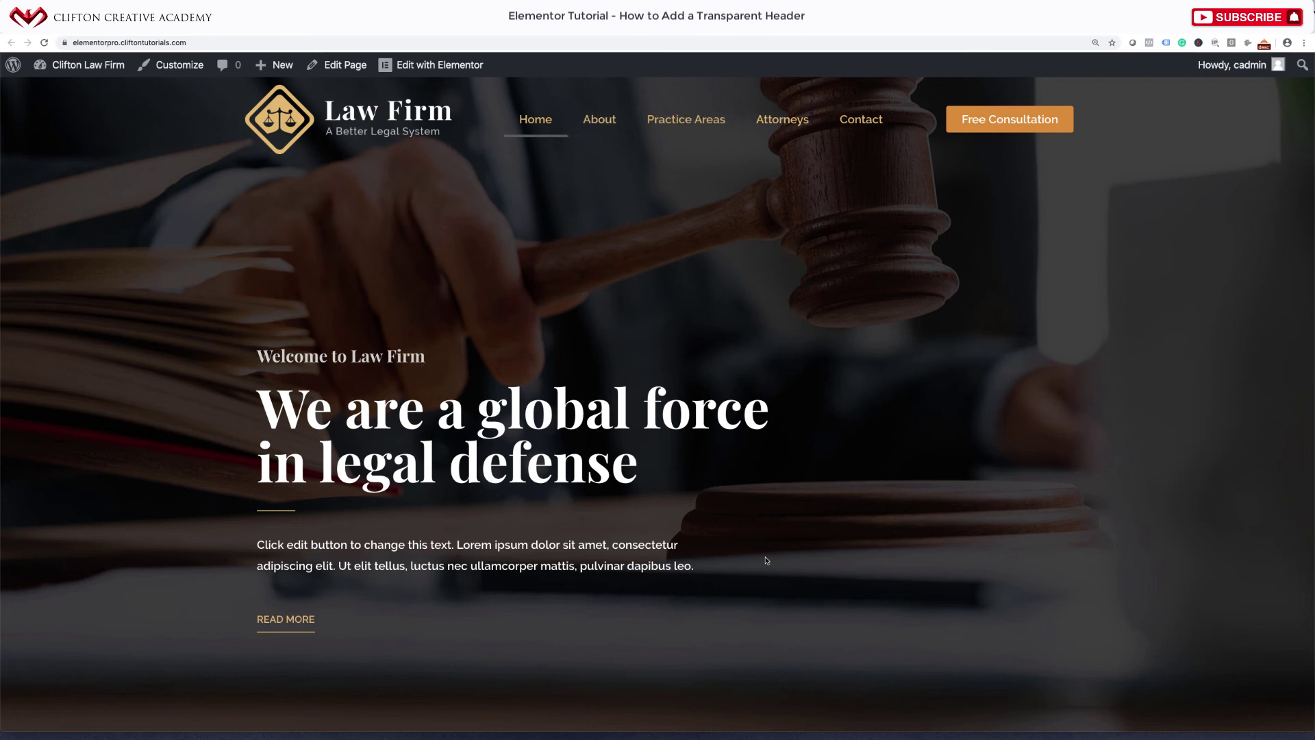
scroll(757, 512, "down", 2)
scroll(767, 560, "down", 2)
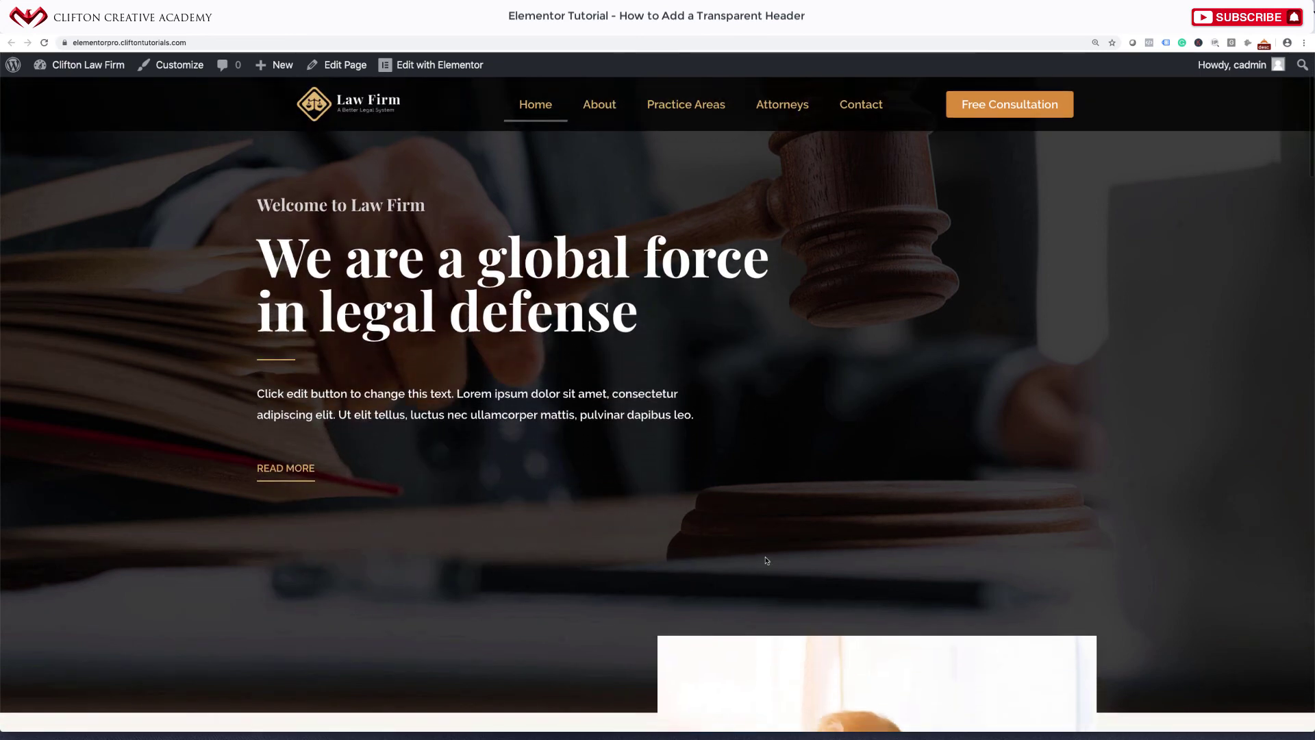
scroll(766, 560, "down", 1)
scroll(766, 560, "down", 4)
Step: Scroll further down the page, then back to the top where the header is transparent
scroll(766, 560, "down", 8)
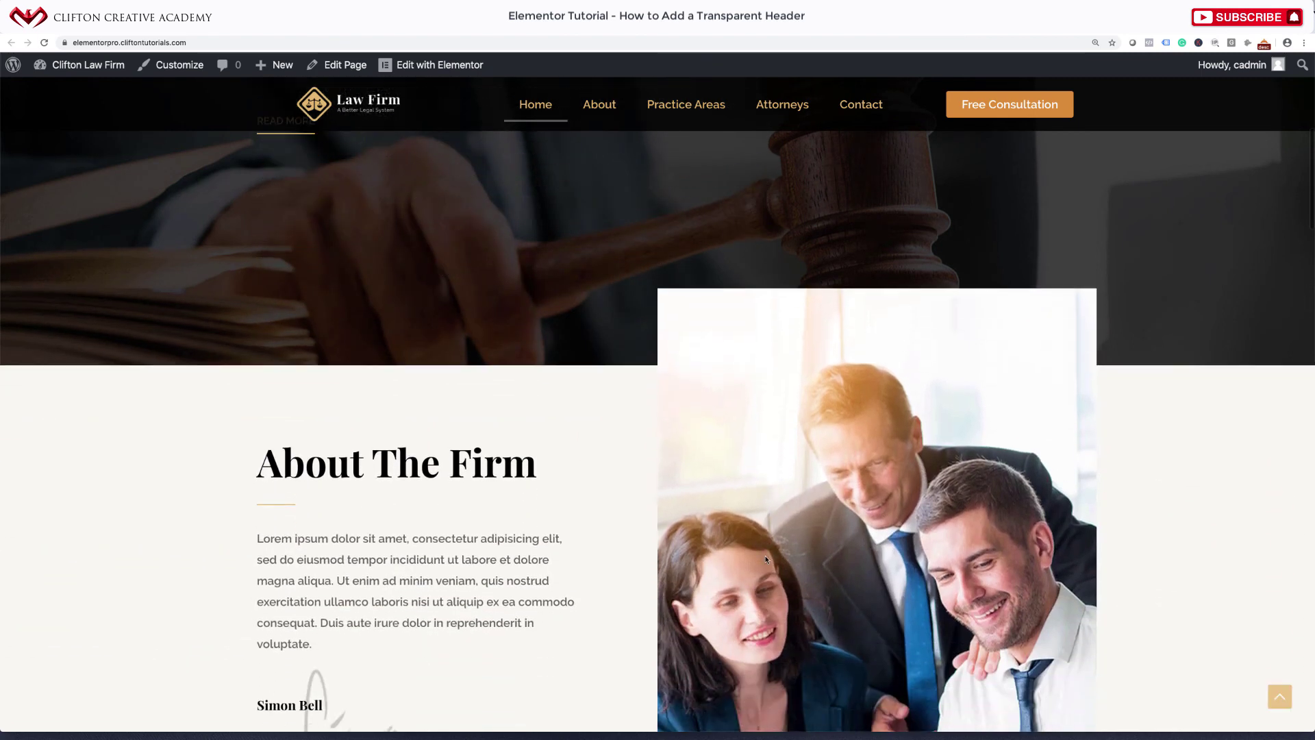
scroll(766, 560, "down", 14)
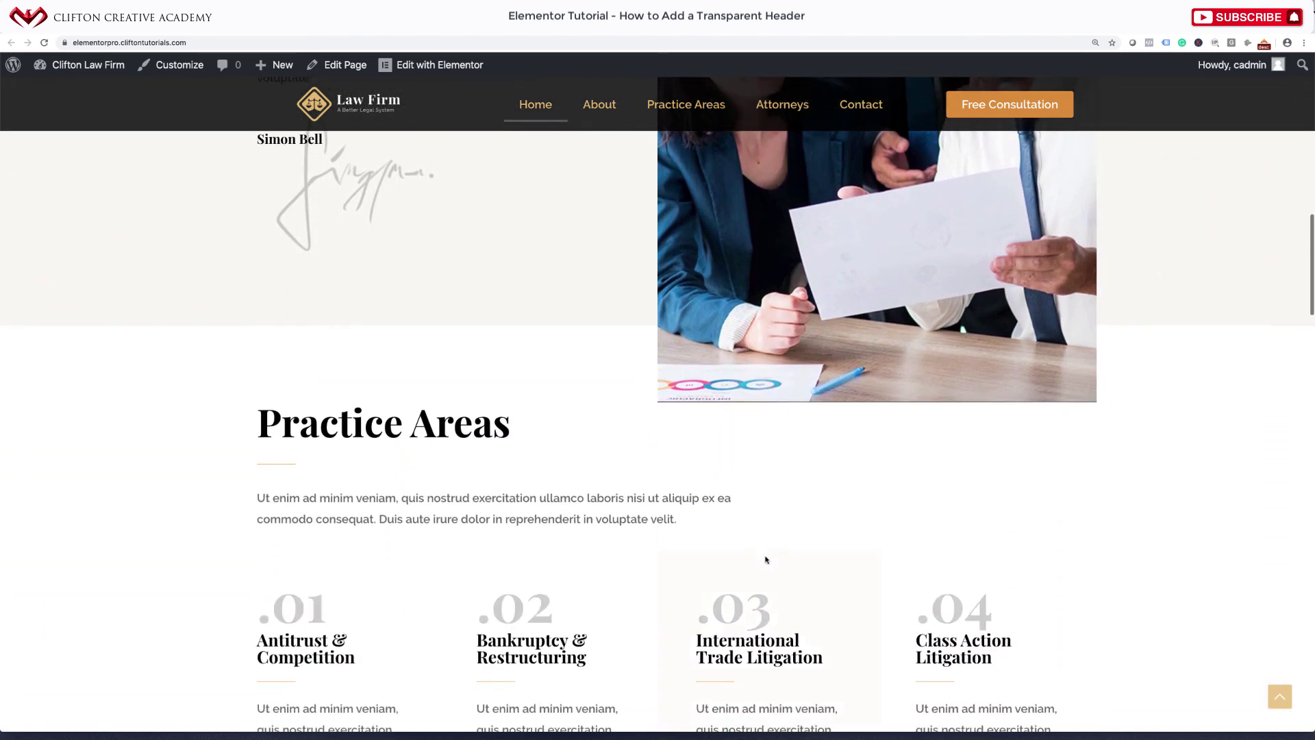
scroll(765, 555, "down", 20)
scroll(766, 560, "down", 18)
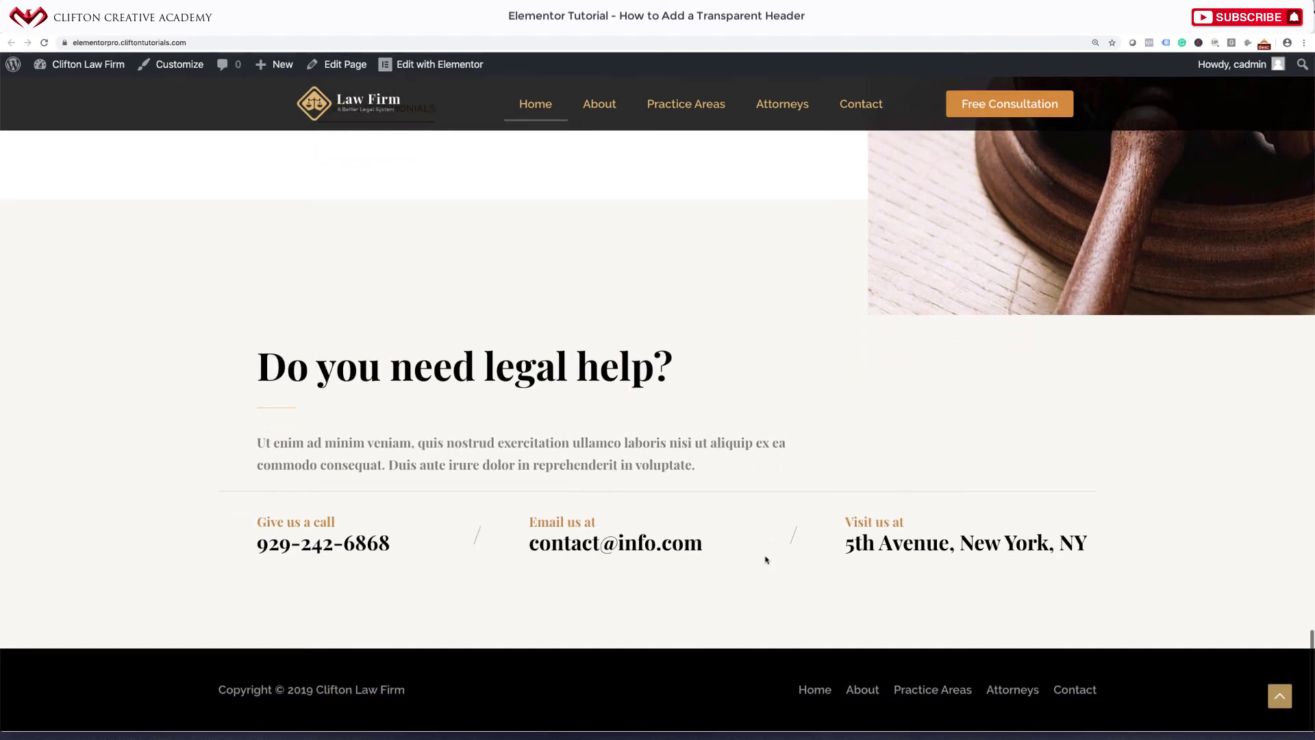
scroll(767, 560, "up", 20)
scroll(767, 560, "up", 15)
scroll(766, 560, "up", 2)
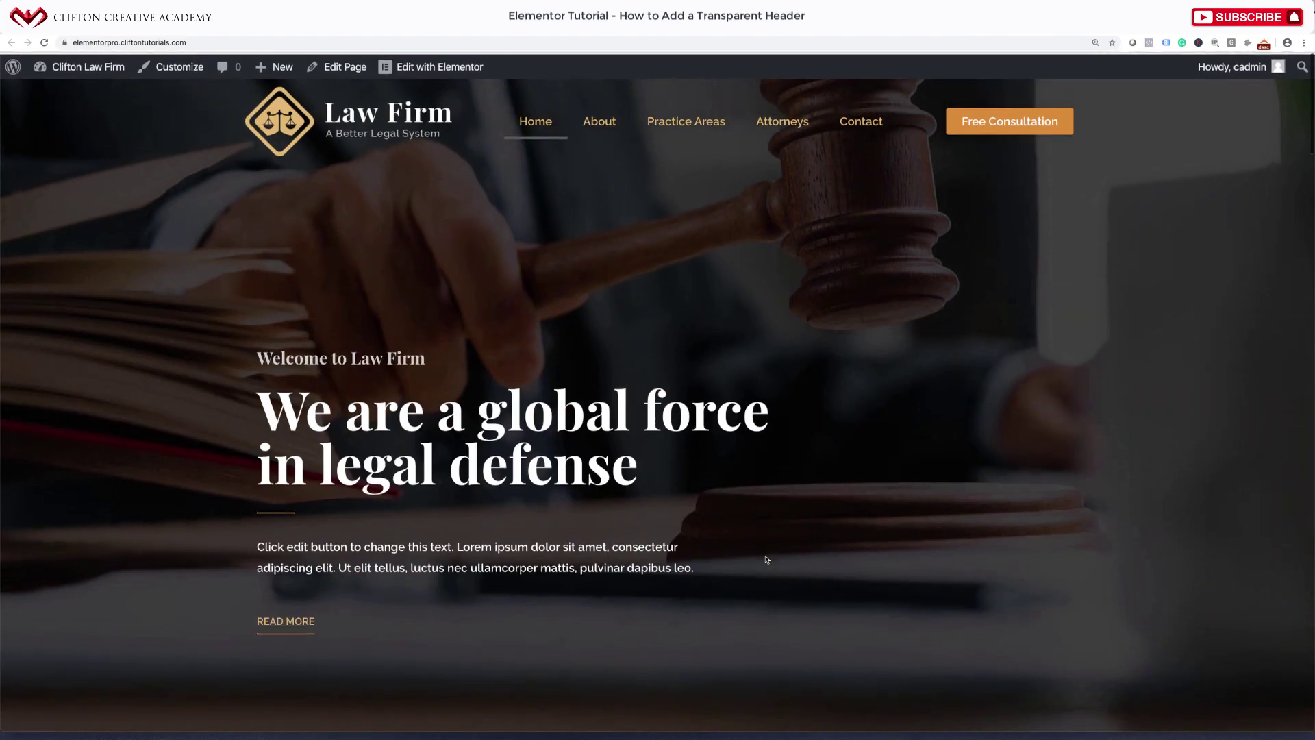